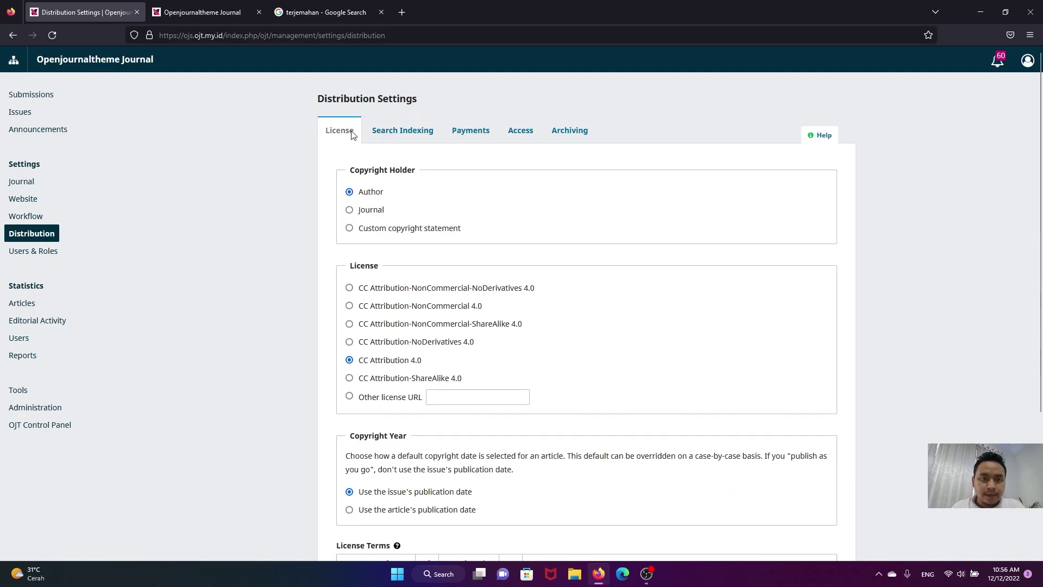
# Look through the Payments, Access and Archiving distribution settings and return to the License settings.
pyautogui.click(480, 129)
pyautogui.click(522, 131)
pyautogui.click(568, 131)
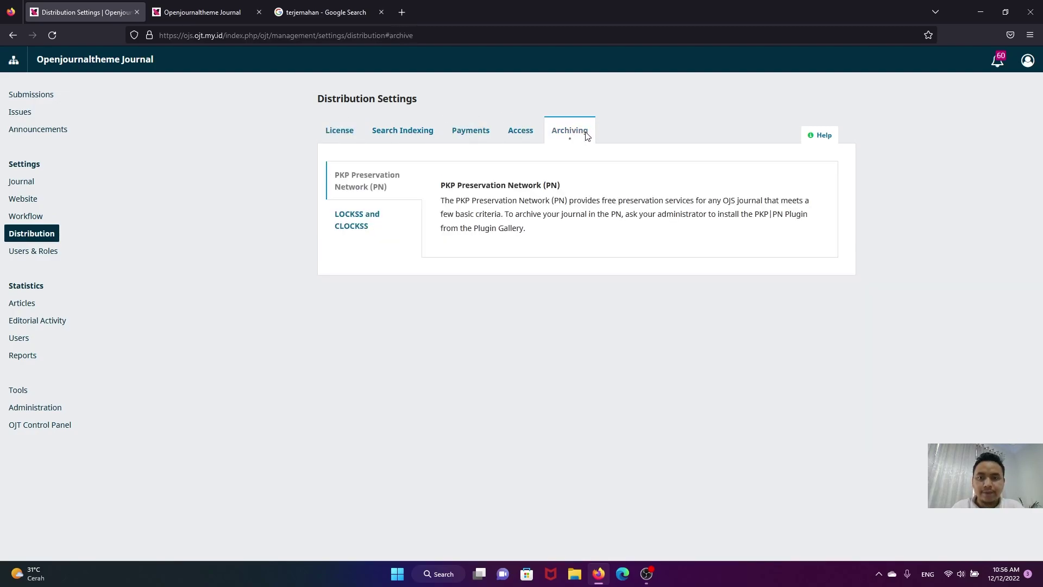
pyautogui.click(344, 137)
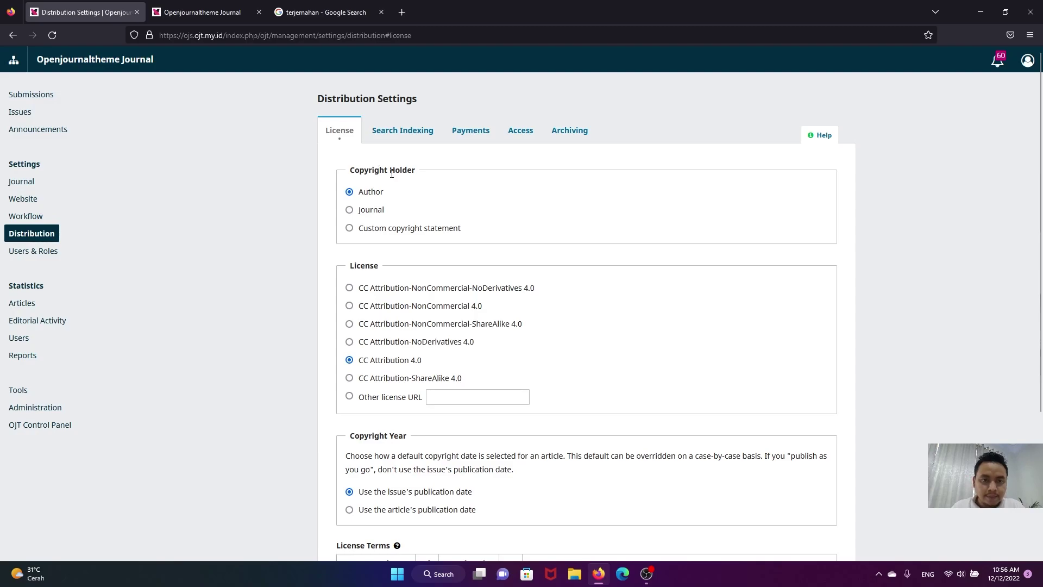
# Review the copyright holder, license, copyright year and license terms options in the distribution settings.
pyautogui.scroll(-1, 398, 188)
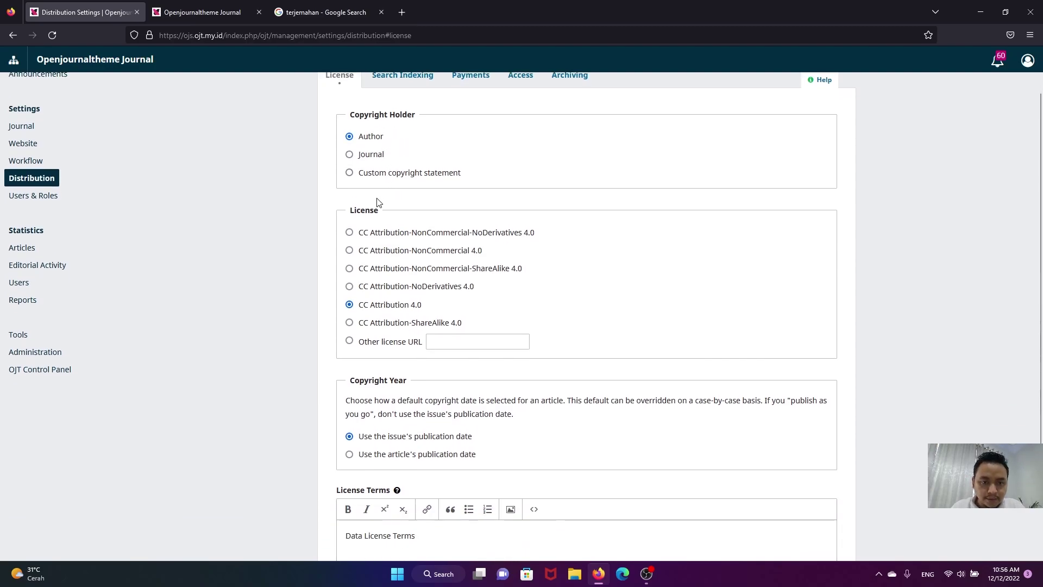
pyautogui.scroll(-1, 378, 202)
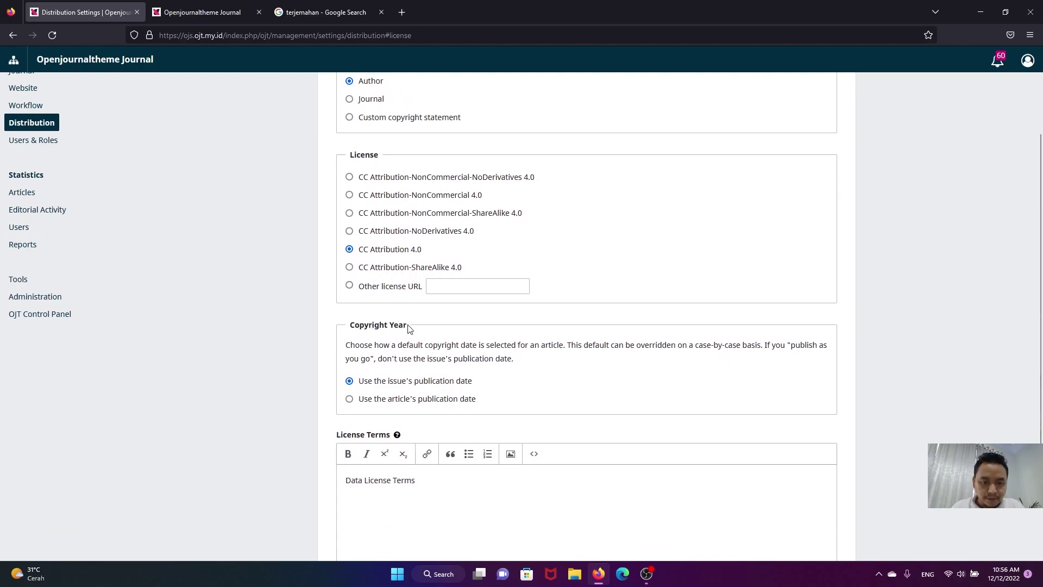
pyautogui.scroll(-1, 409, 328)
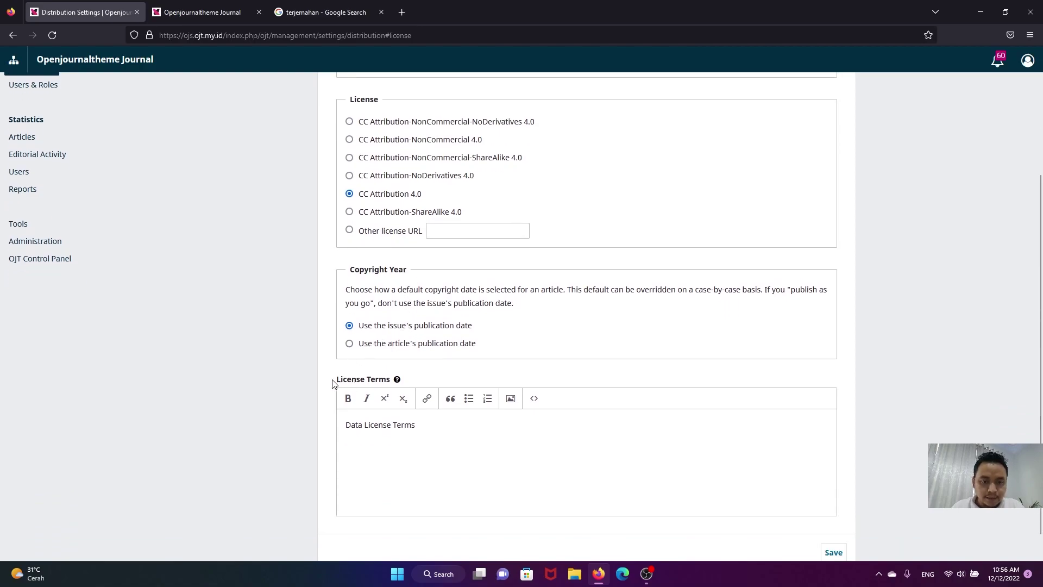
pyautogui.click(425, 430)
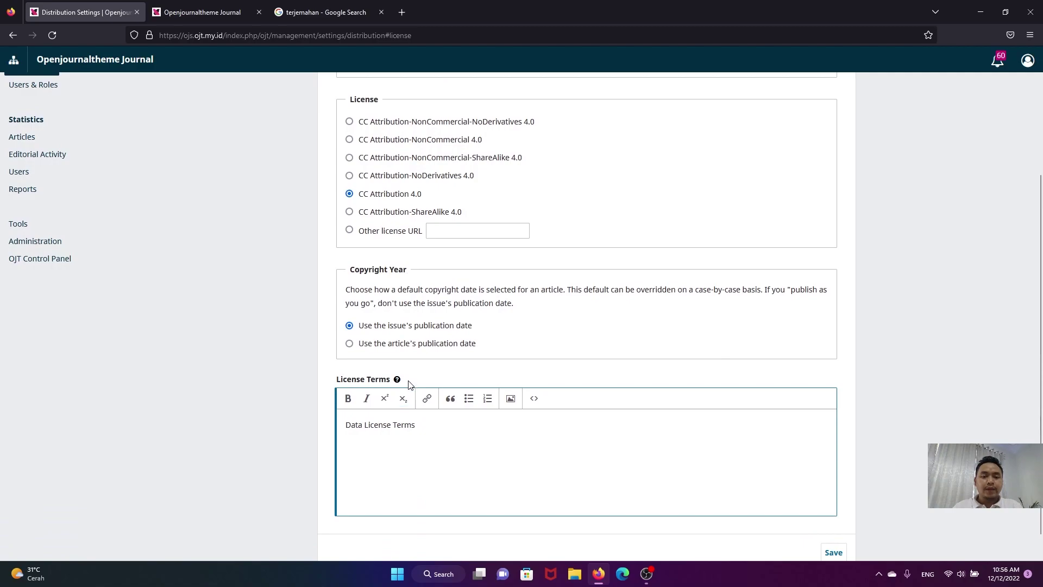
pyautogui.scroll(3, 415, 383)
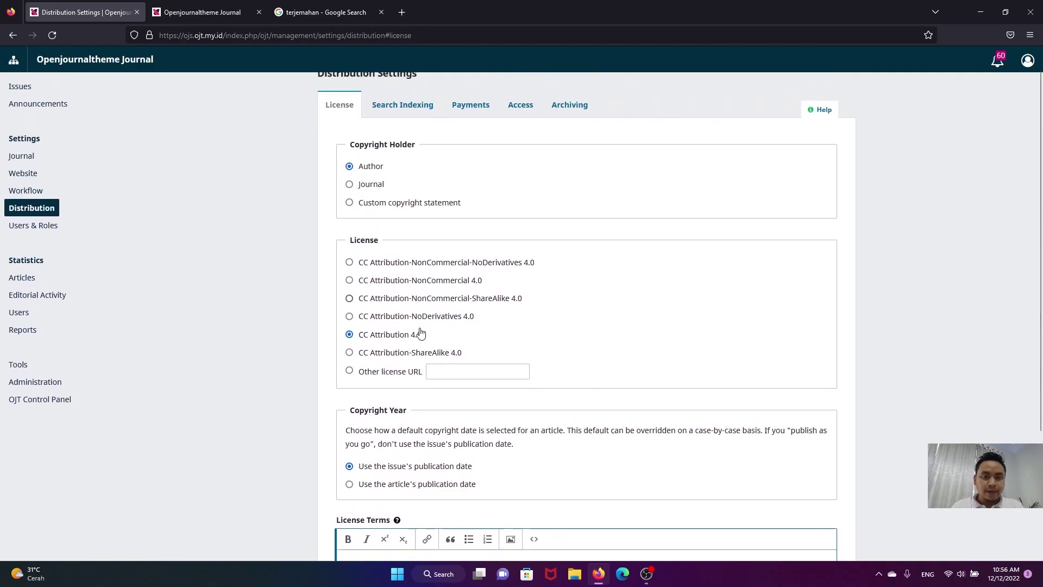
pyautogui.scroll(-1, 421, 333)
pyautogui.scroll(-1, 410, 228)
pyautogui.scroll(1, 435, 169)
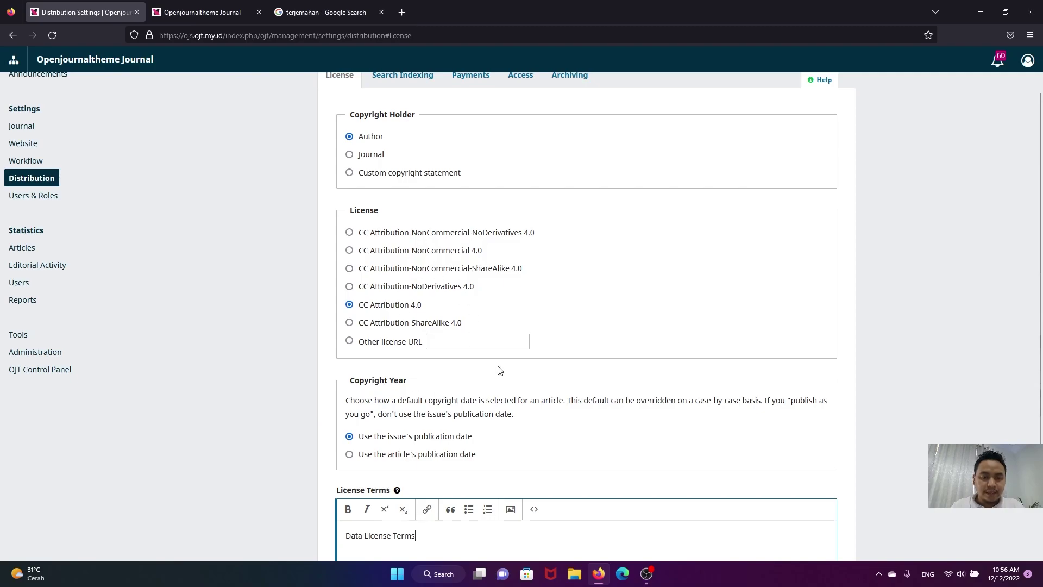
# Choose Journal as the copyright holder and CC Attribution-NonCommercial-NoDerivatives 4.0 as the license.
pyautogui.click(370, 156)
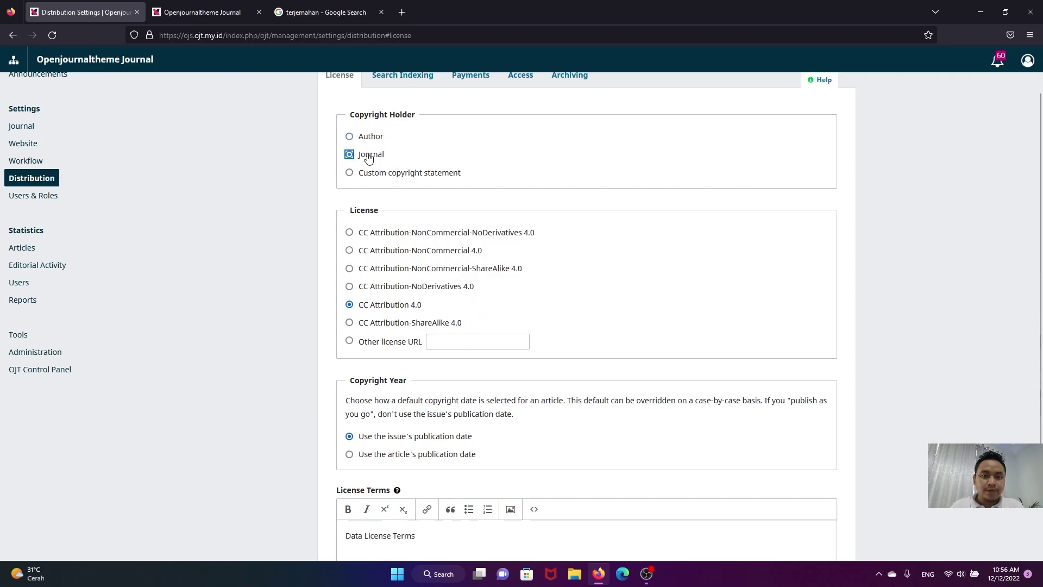
pyautogui.click(349, 233)
pyautogui.scroll(-2, 418, 245)
pyautogui.scroll(-1, 438, 226)
pyautogui.scroll(3, 468, 240)
pyautogui.scroll(2, 462, 242)
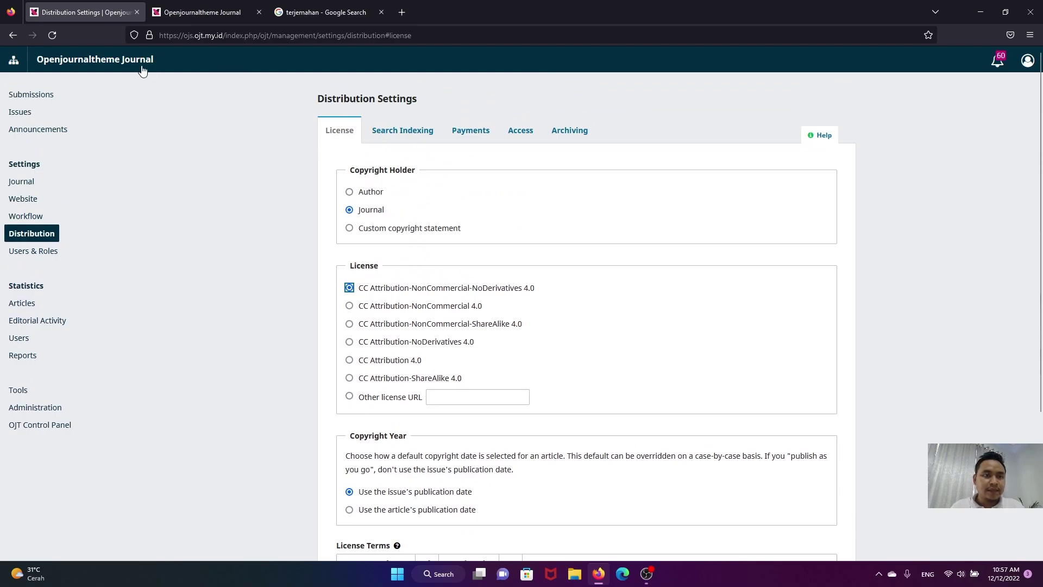
# Close the other open pages and open the journal's public homepage in a new browser tab.
pyautogui.middleClick(282, 12)
pyautogui.click(260, 12)
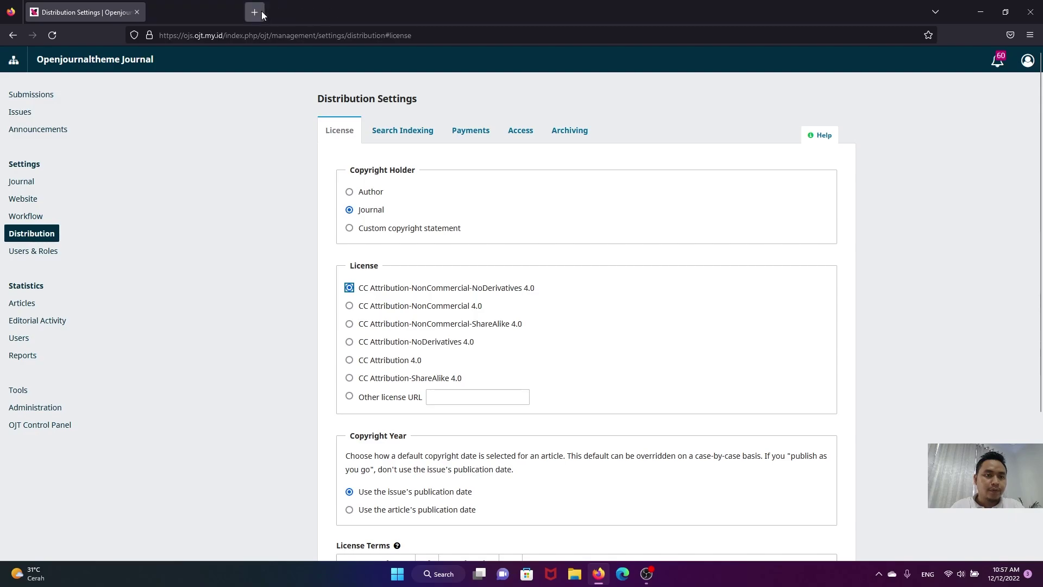
pyautogui.rightClick(109, 54)
pyautogui.click(120, 65)
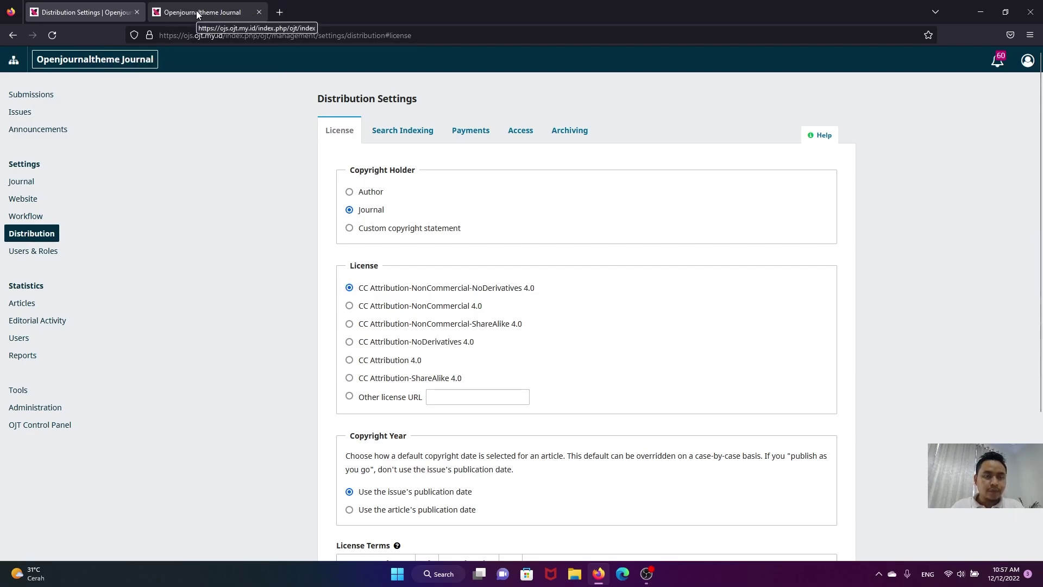
pyautogui.click(196, 12)
# Open the Test submission 2 article from the current issue in a new browser tab and view its License section.
pyautogui.scroll(-20, 399, 185)
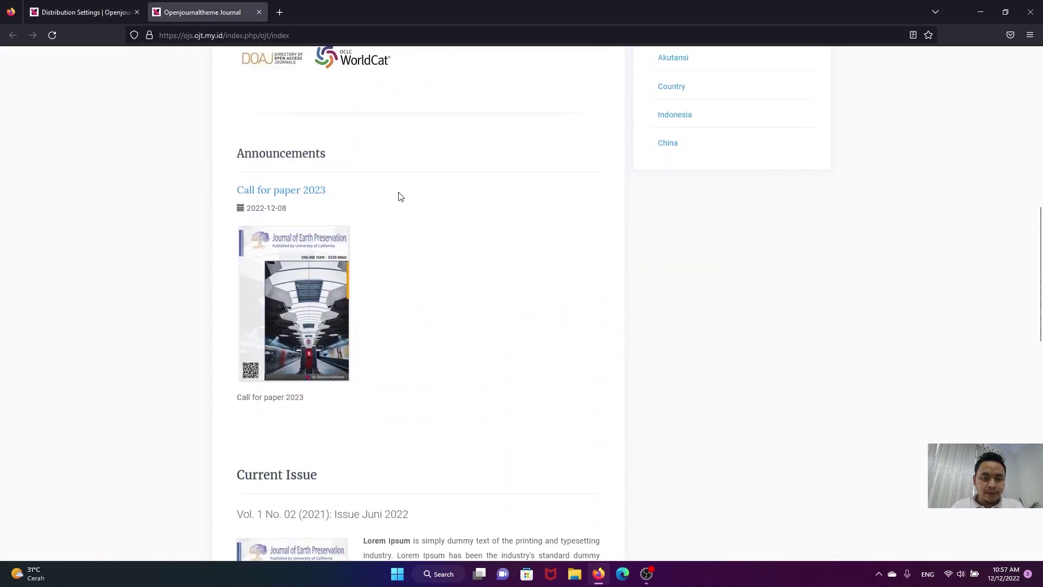
pyautogui.scroll(-2, 399, 191)
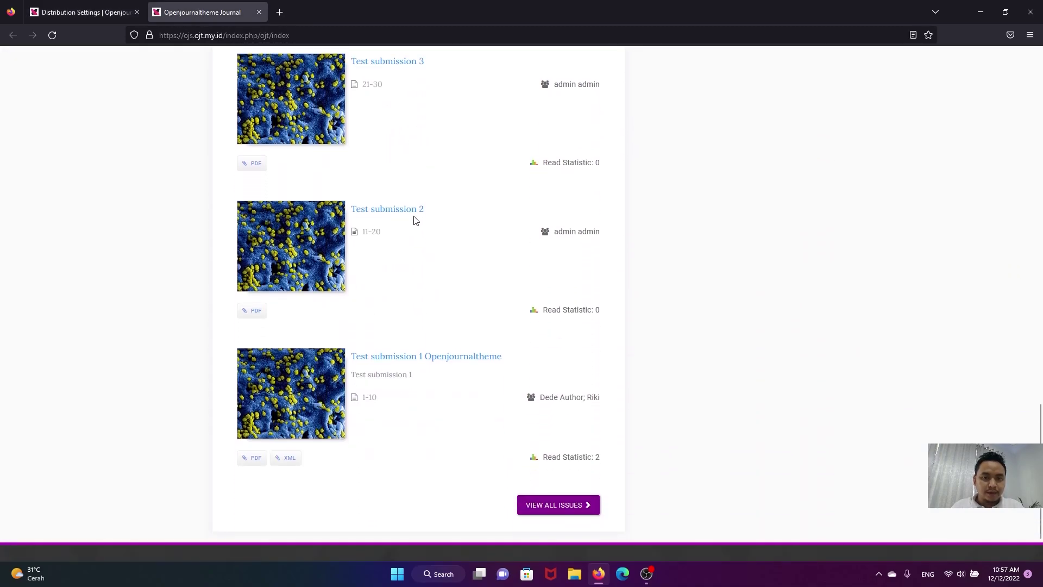
pyautogui.rightClick(403, 213)
pyautogui.click(421, 222)
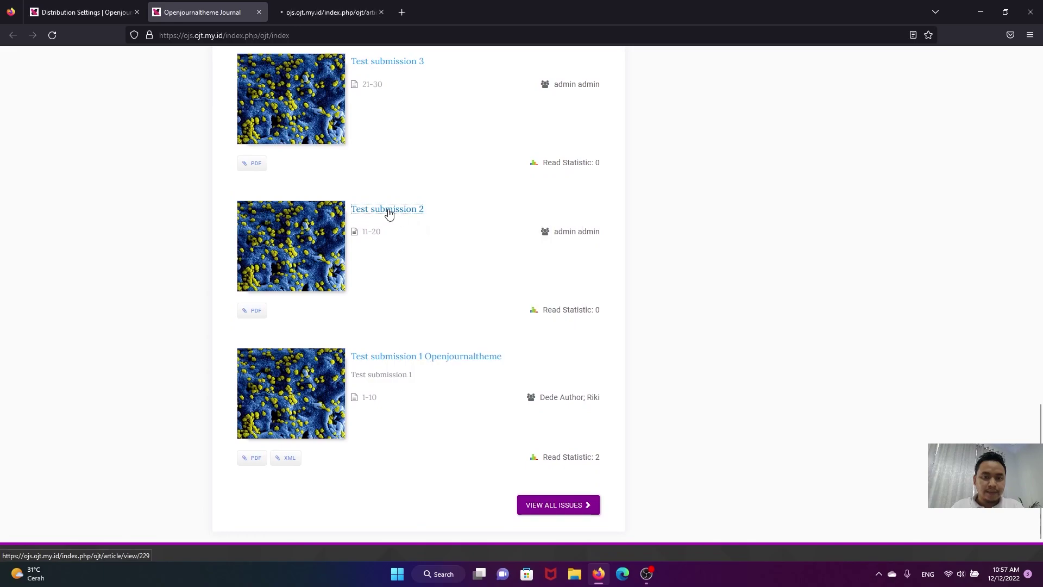
pyautogui.click(326, 12)
pyautogui.scroll(-6, 433, 136)
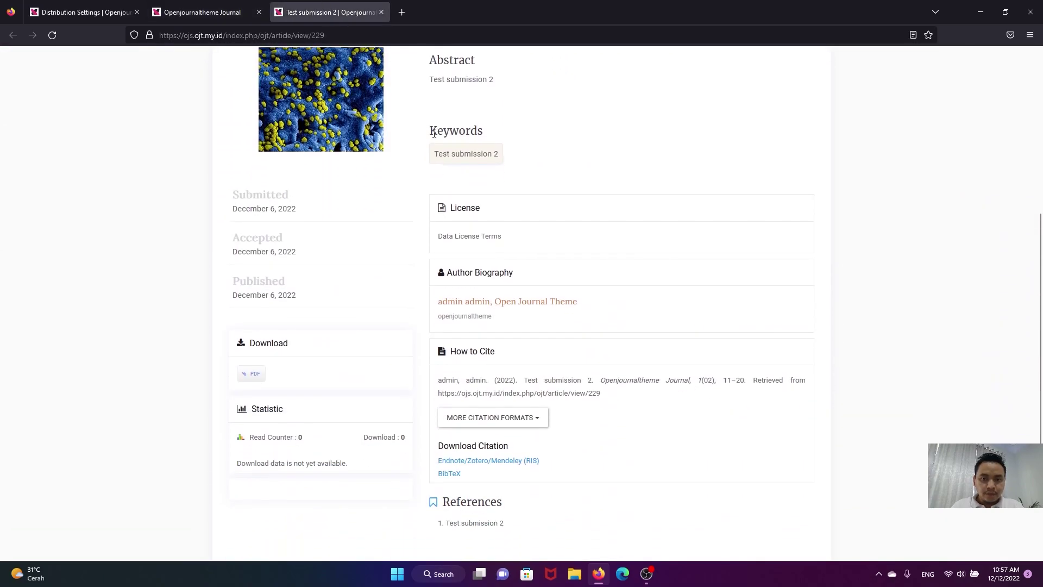
pyautogui.scroll(1, 433, 144)
pyautogui.scroll(1, 433, 146)
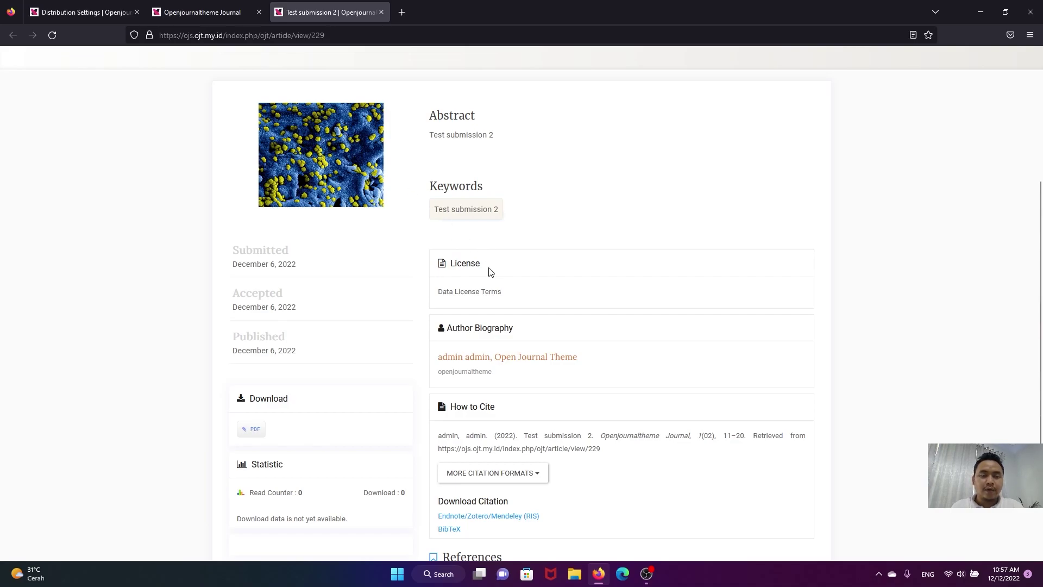
# Compare the license options in the distribution settings with the License section of the Test submission 2 article.
pyautogui.click(79, 11)
pyautogui.scroll(-3, 364, 173)
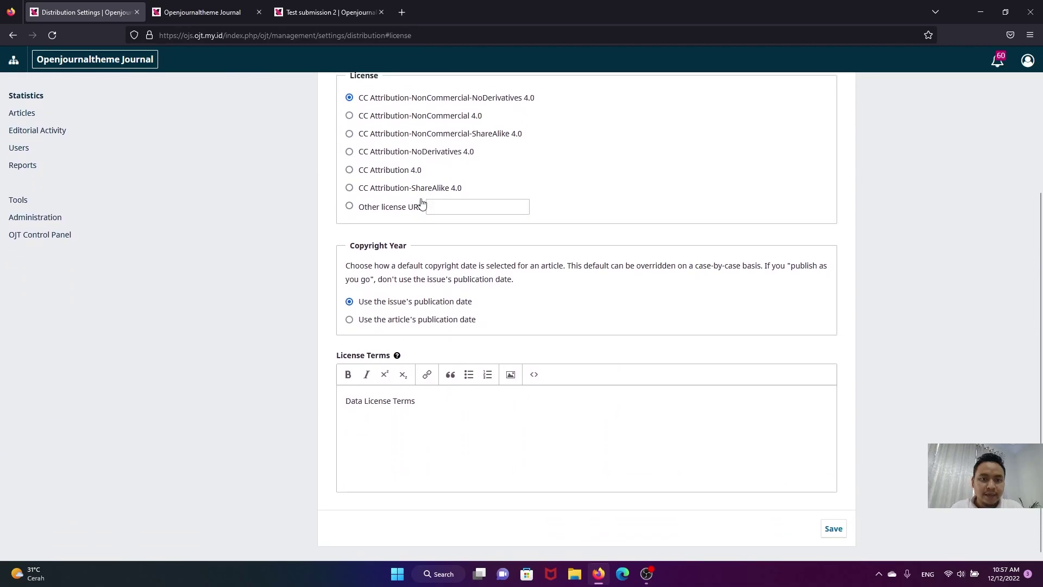
pyautogui.scroll(3, 414, 202)
pyautogui.scroll(-1, 414, 266)
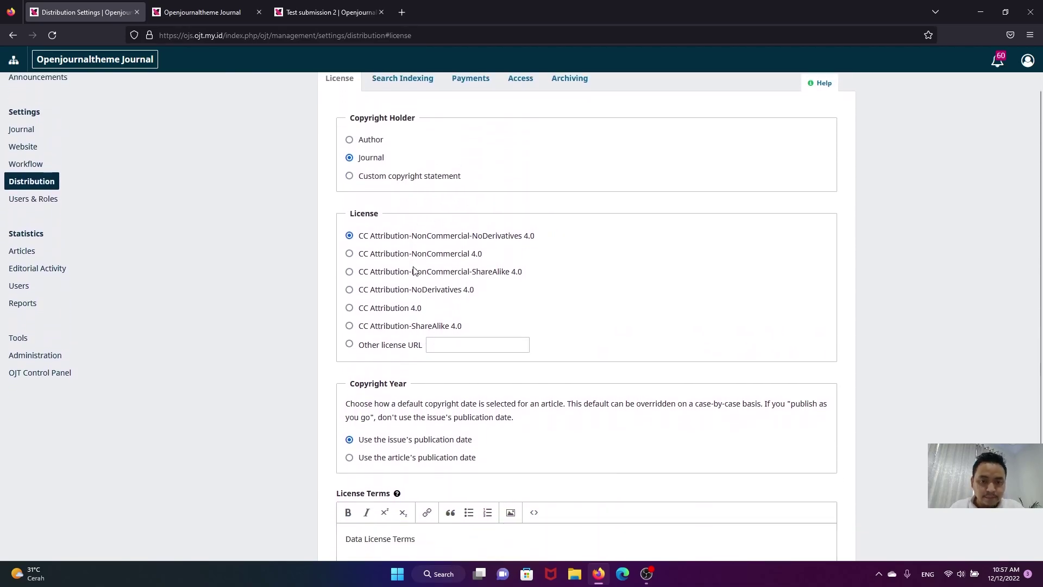
pyautogui.click(318, 11)
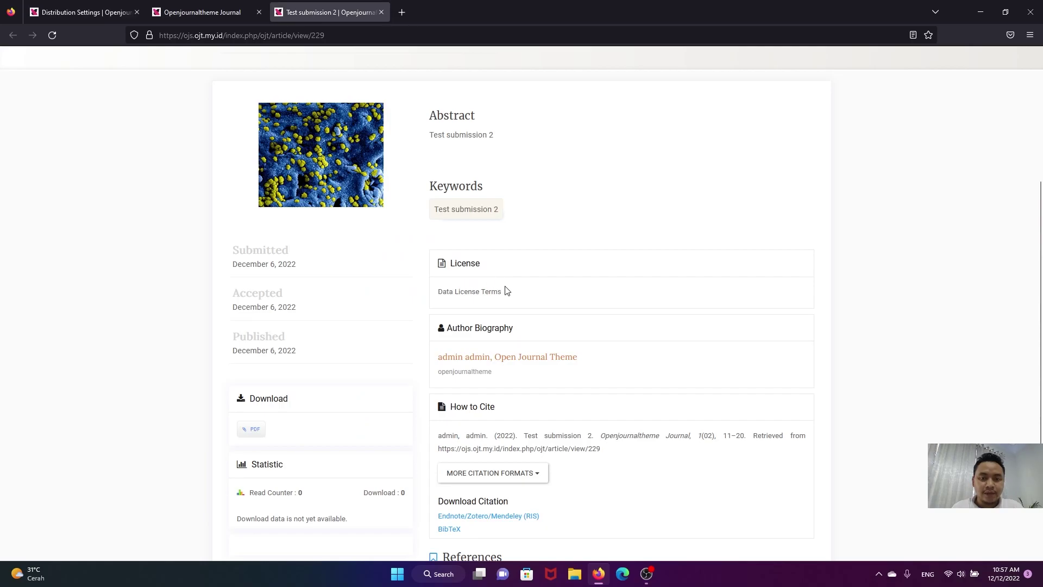
pyautogui.click(82, 12)
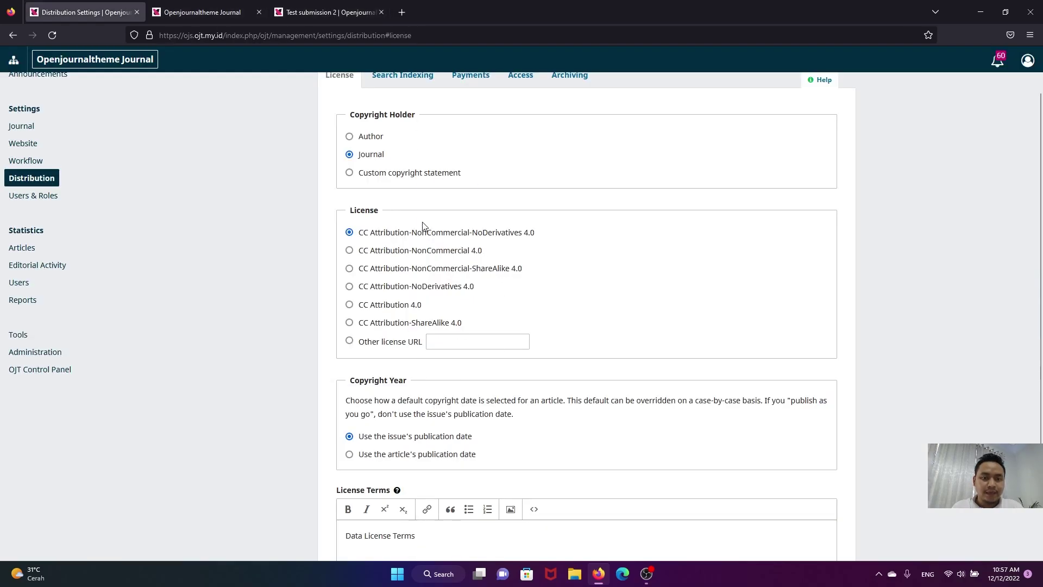
pyautogui.scroll(-2, 424, 206)
pyautogui.scroll(2, 421, 193)
pyautogui.hotkey('ctrl', 'Tab')
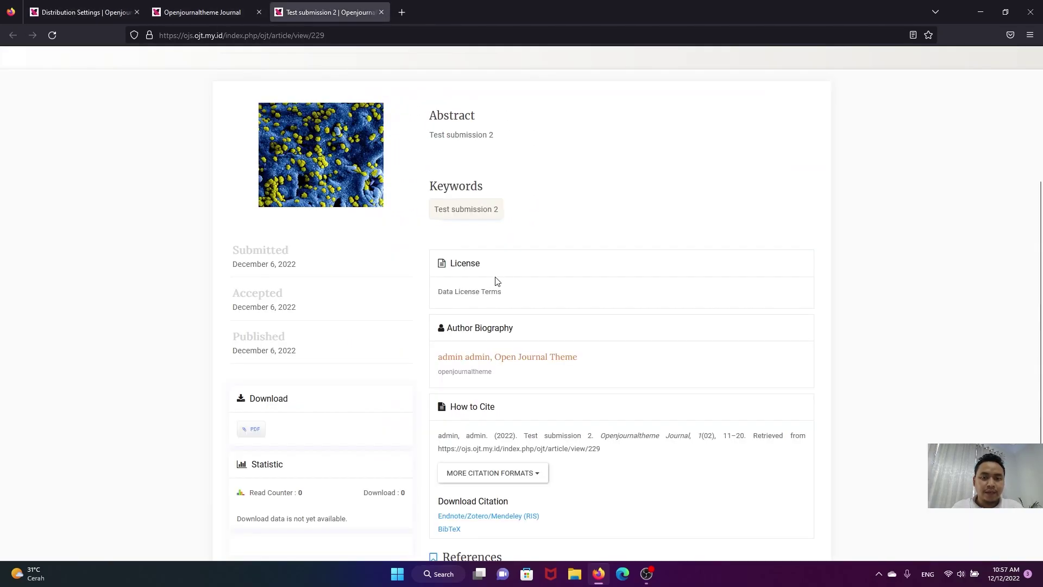
# Examine the License heading and license terms text on the Test submission 2 article page.
pyautogui.scroll(1, 496, 281)
pyautogui.moveTo(489, 320); pyautogui.dragTo(450, 319)
pyautogui.click(515, 356)
pyautogui.moveTo(515, 355); pyautogui.dragTo(438, 356)
pyautogui.click(523, 357)
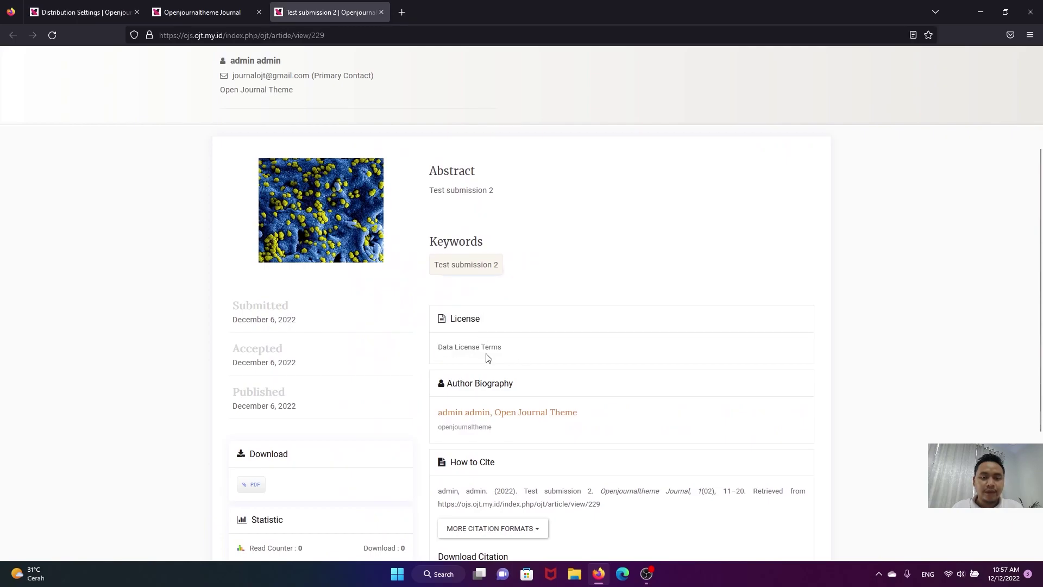
pyautogui.scroll(2, 478, 353)
pyautogui.scroll(-2, 403, 283)
pyautogui.scroll(-1, 402, 284)
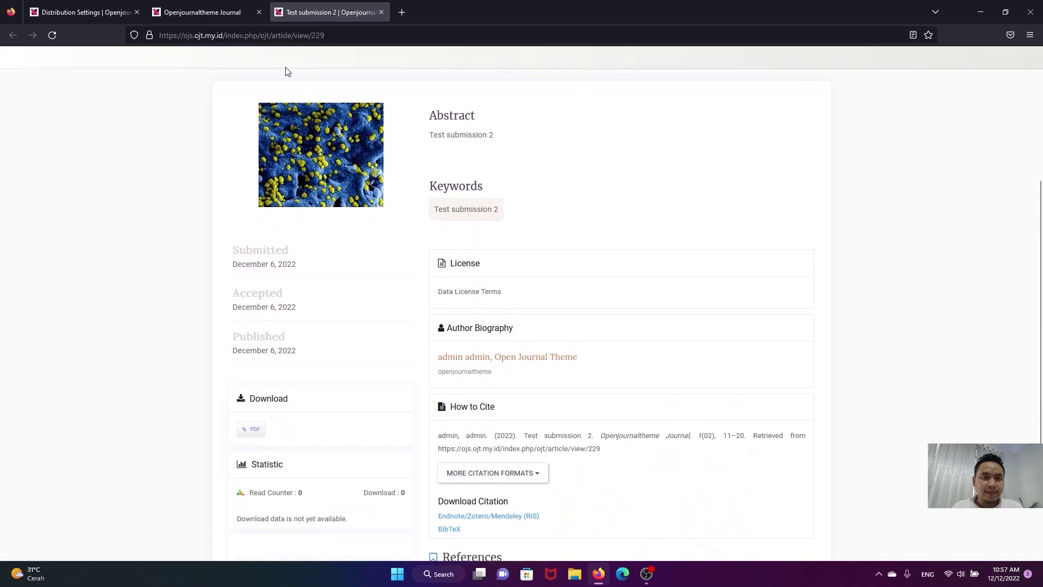
# Open the Test submission 3 article from the journal homepage in a new browser tab.
pyautogui.click(205, 6)
pyautogui.scroll(2, 373, 245)
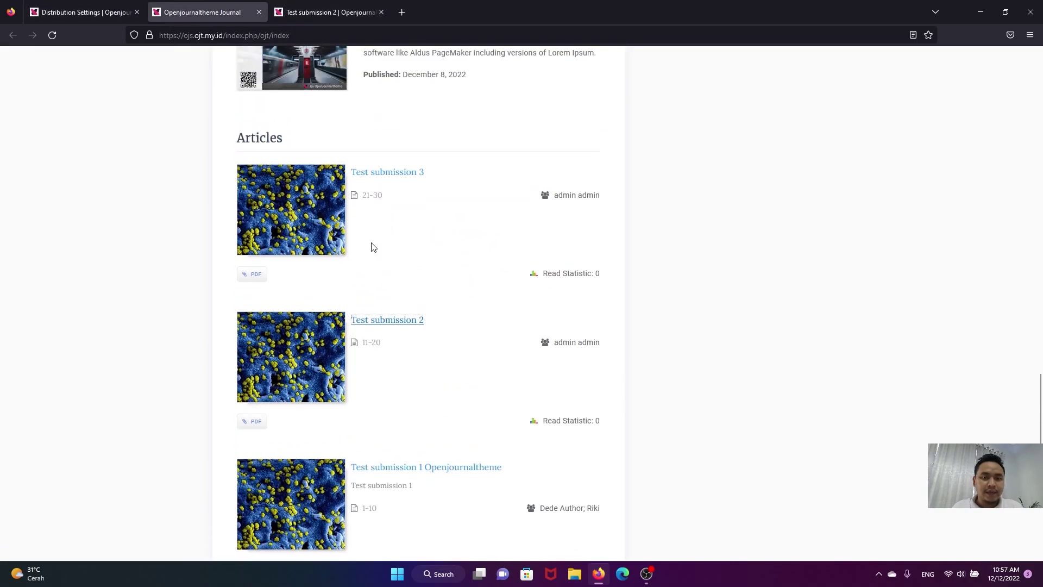
pyautogui.rightClick(404, 174)
pyautogui.click(408, 181)
pyautogui.click(321, 13)
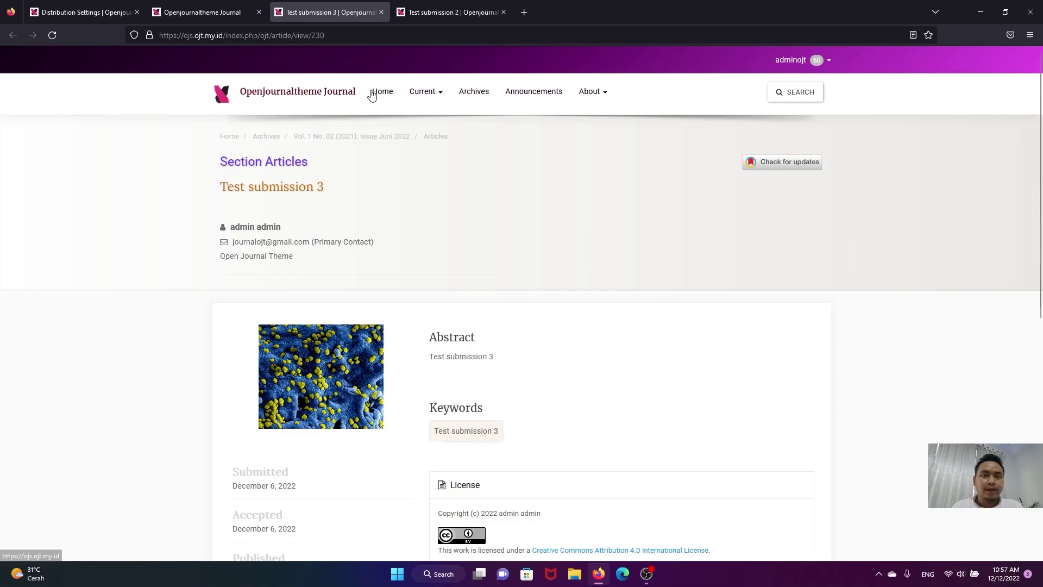
# Examine the License section of the Test submission 3 article, including its copyright line.
pyautogui.scroll(-3, 422, 196)
pyautogui.scroll(-1, 424, 197)
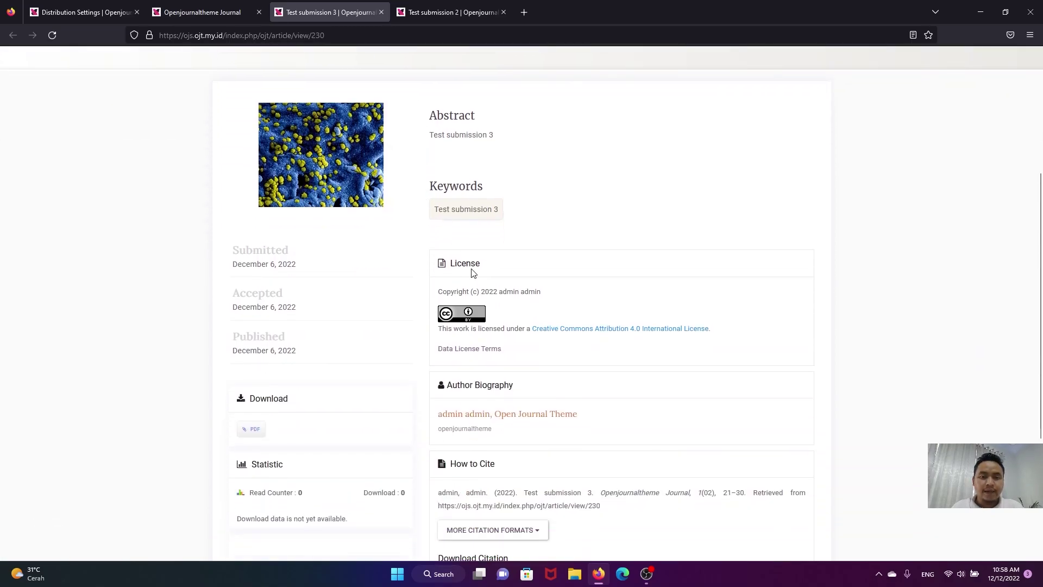
pyautogui.moveTo(490, 267); pyautogui.dragTo(452, 264)
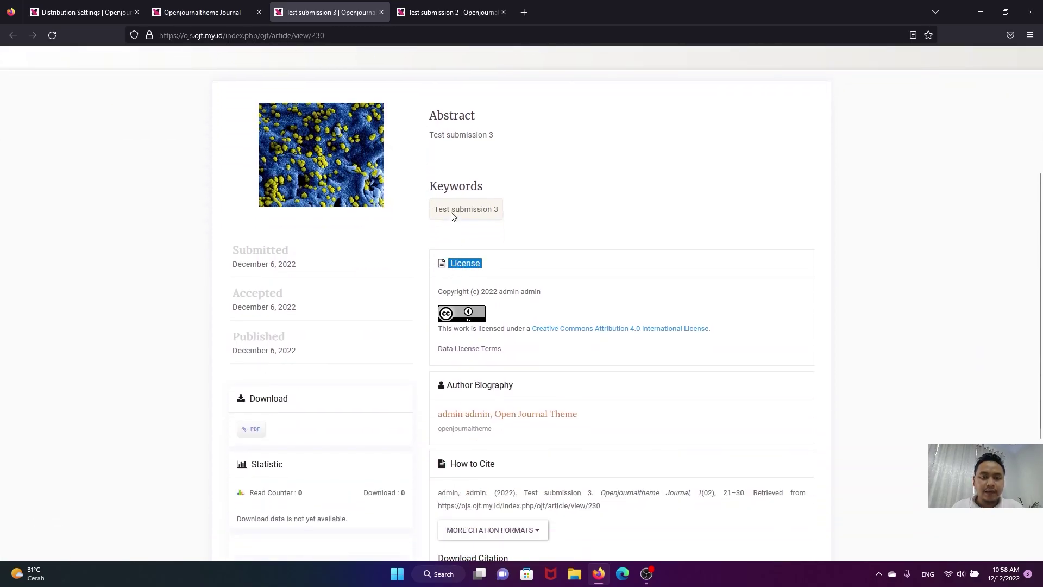
pyautogui.click(501, 295)
pyautogui.moveTo(545, 292); pyautogui.dragTo(485, 294)
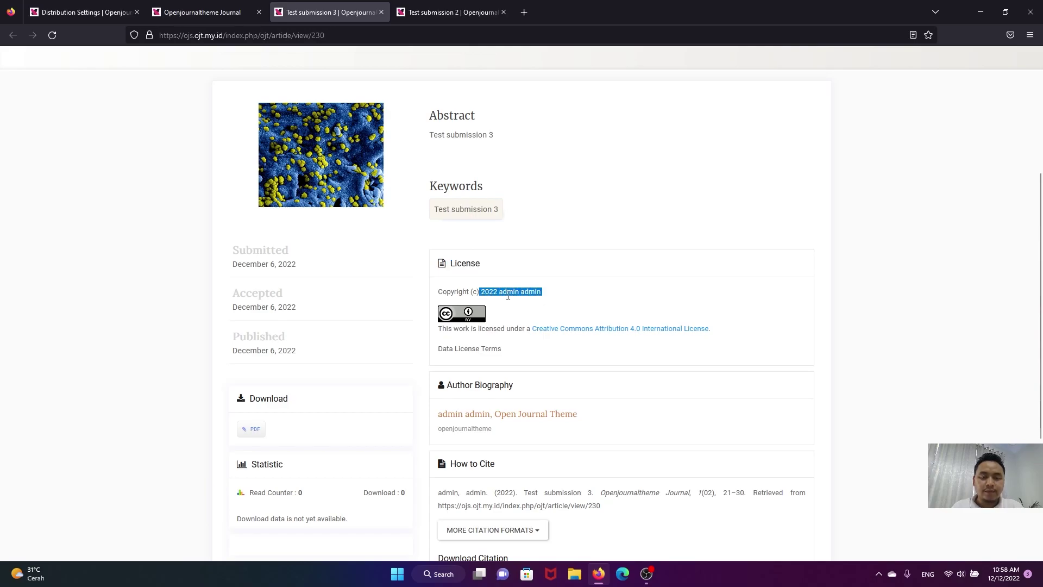
pyautogui.click(507, 314)
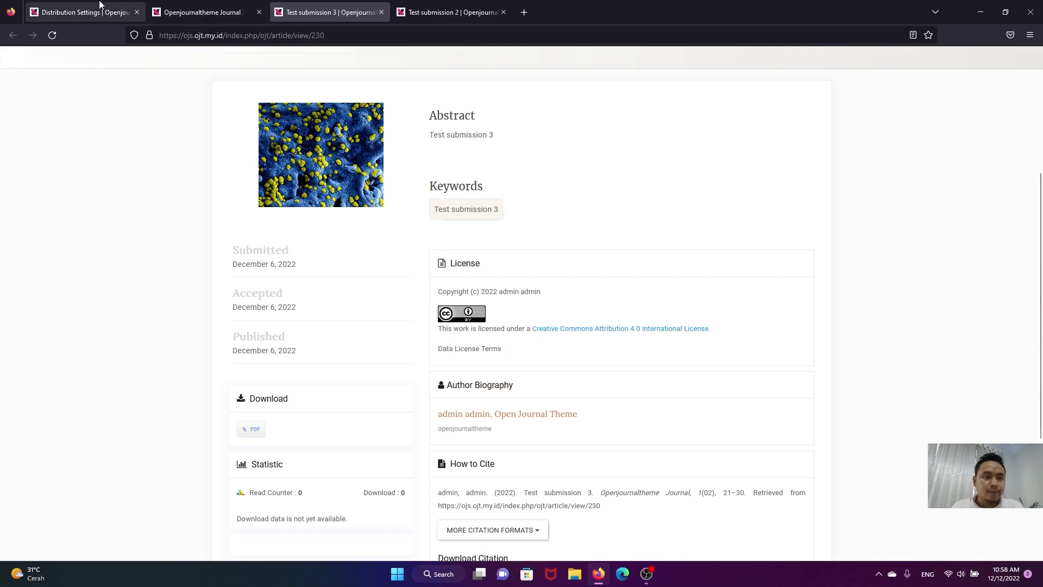
# Check the License Terms text in the distribution settings against the full license information on the Test submission 3 article.
pyautogui.click(81, 12)
pyautogui.scroll(-2, 380, 397)
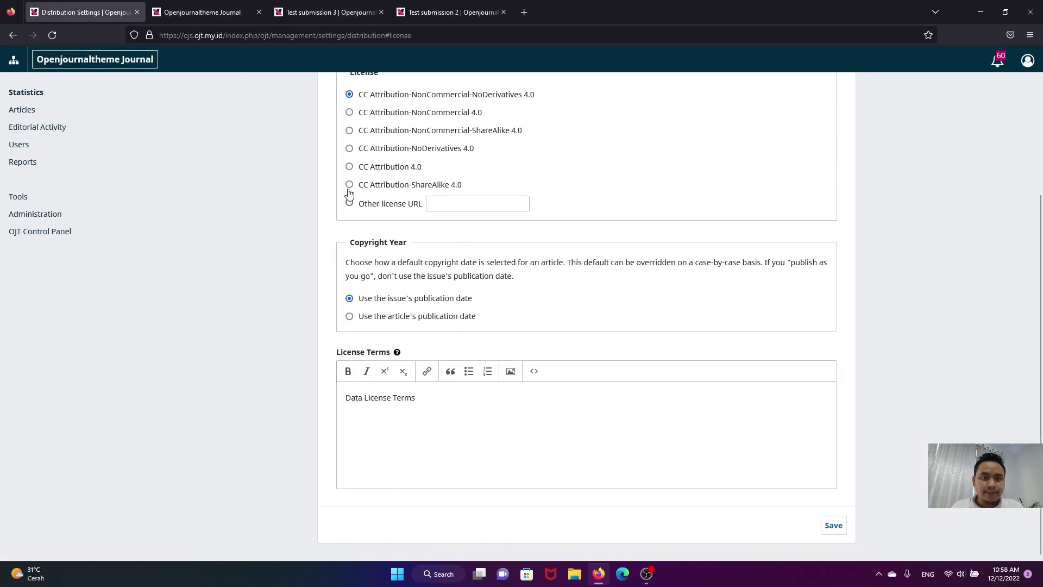
pyautogui.click(330, 12)
pyautogui.moveTo(511, 356); pyautogui.dragTo(436, 354)
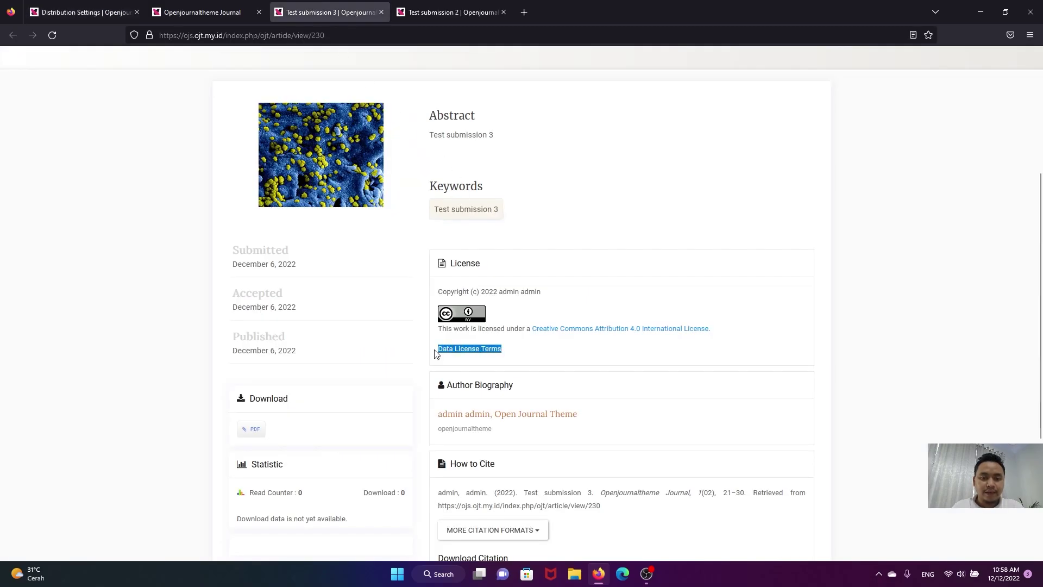
pyautogui.click(517, 355)
pyautogui.scroll(1, 520, 355)
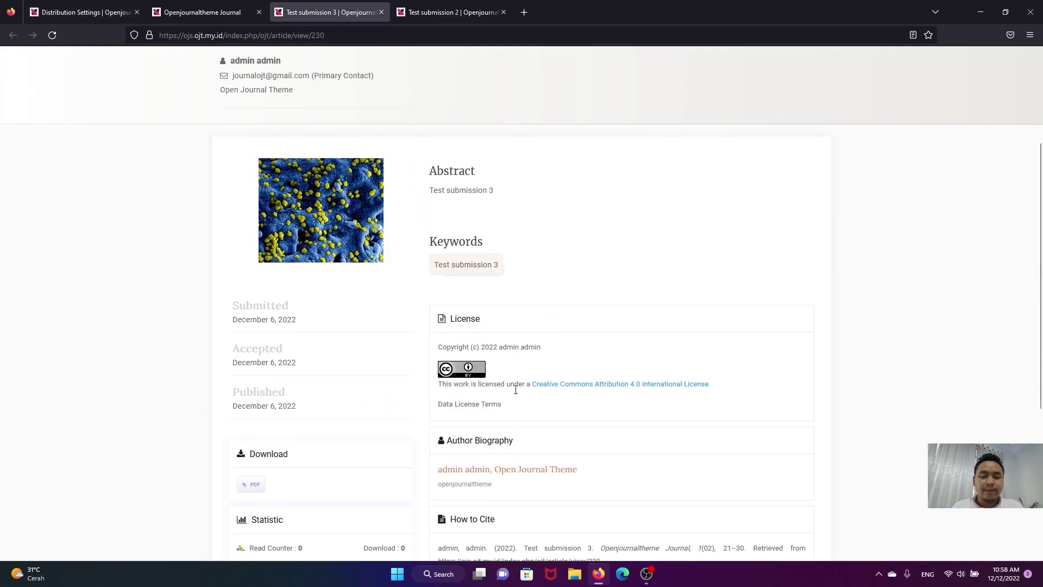
pyautogui.moveTo(494, 406); pyautogui.dragTo(443, 350)
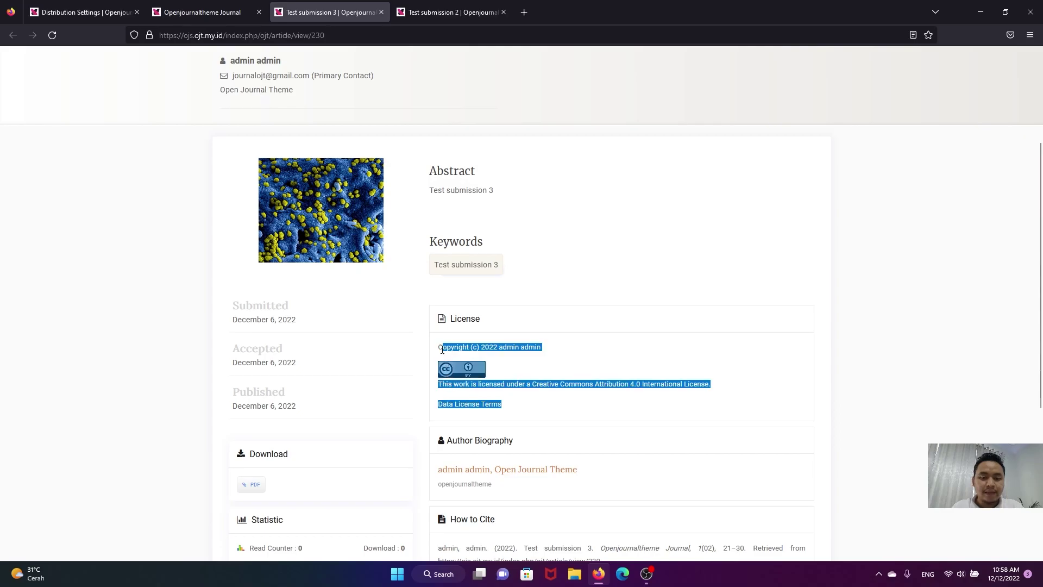
pyautogui.click(494, 328)
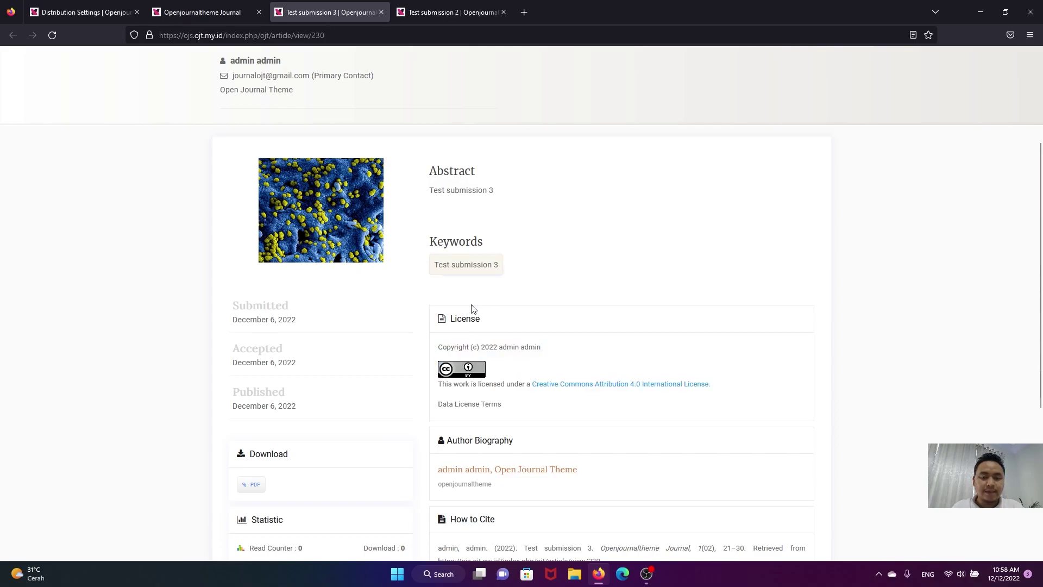
# Examine the Test submission 3 article's title and the copyright, license and license terms text in its License section.
pyautogui.scroll(3, 480, 302)
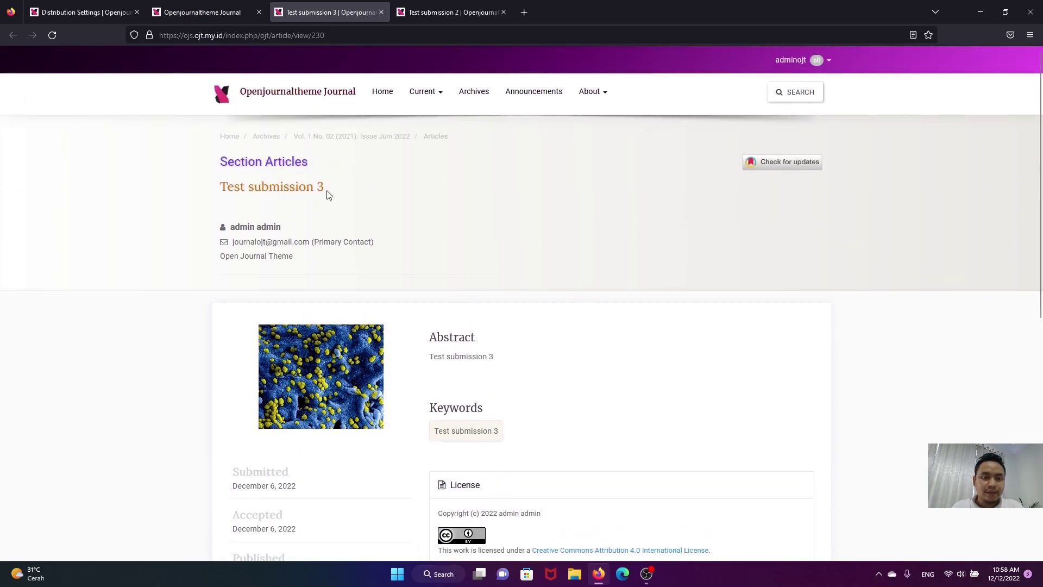
pyautogui.scroll(-5, 328, 194)
pyautogui.scroll(1, 485, 271)
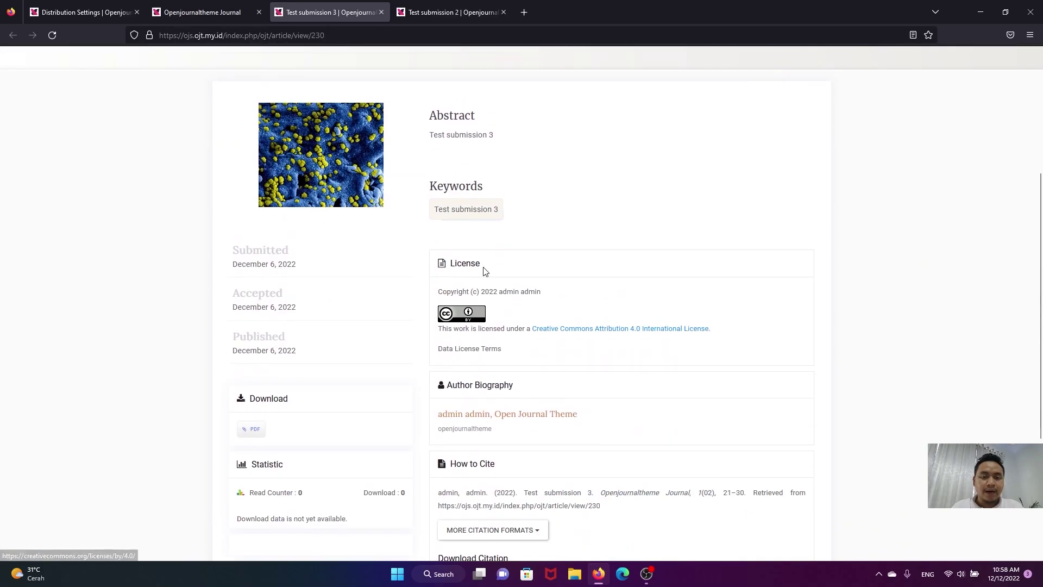
pyautogui.moveTo(509, 353); pyautogui.dragTo(439, 304)
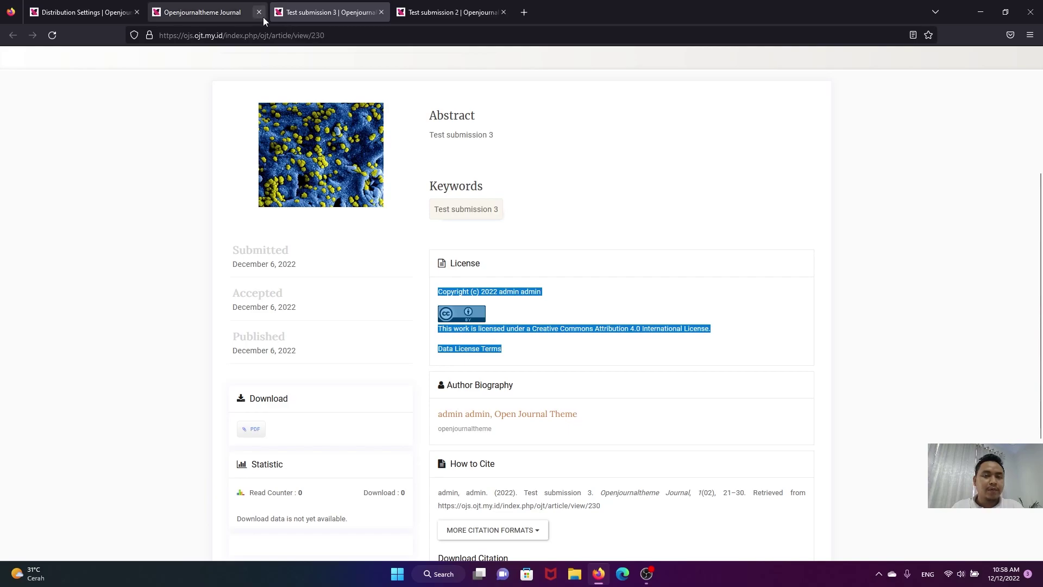
# Compare with the Test submission 2 article by checking its License section and title.
pyautogui.click(435, 4)
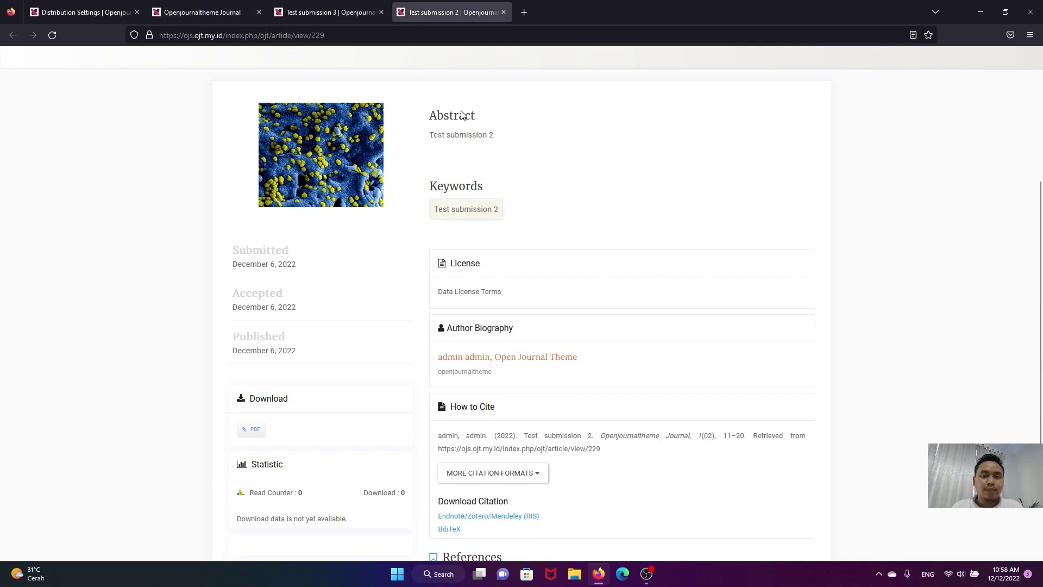
pyautogui.scroll(5, 298, 181)
pyautogui.moveTo(350, 193); pyautogui.dragTo(226, 185)
pyautogui.click(288, 180)
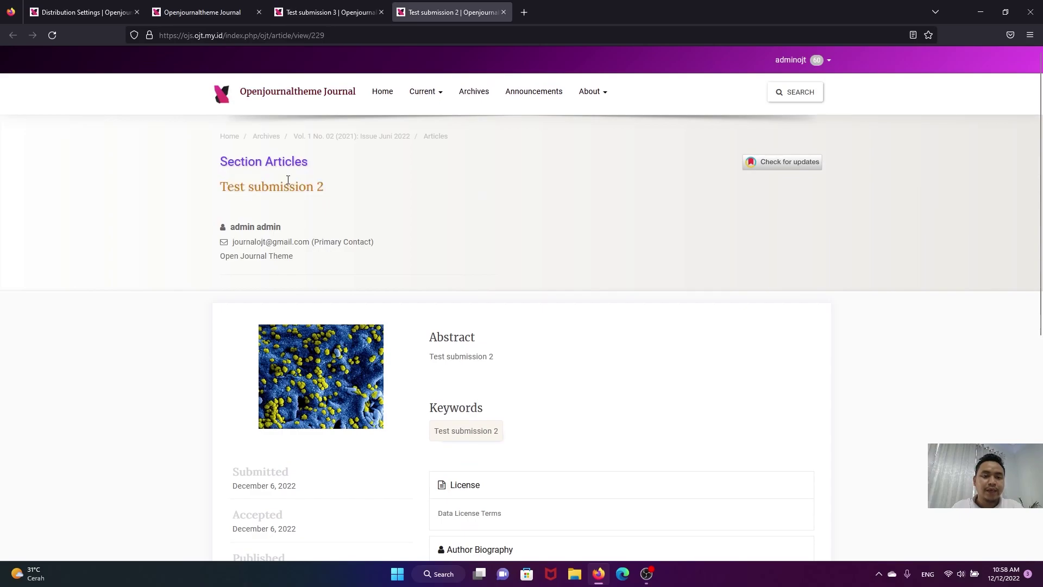
pyautogui.moveTo(337, 187); pyautogui.dragTo(219, 186)
pyautogui.click(285, 180)
# Set the copyright holder to Author in the journal's distribution license settings.
pyautogui.click(90, 12)
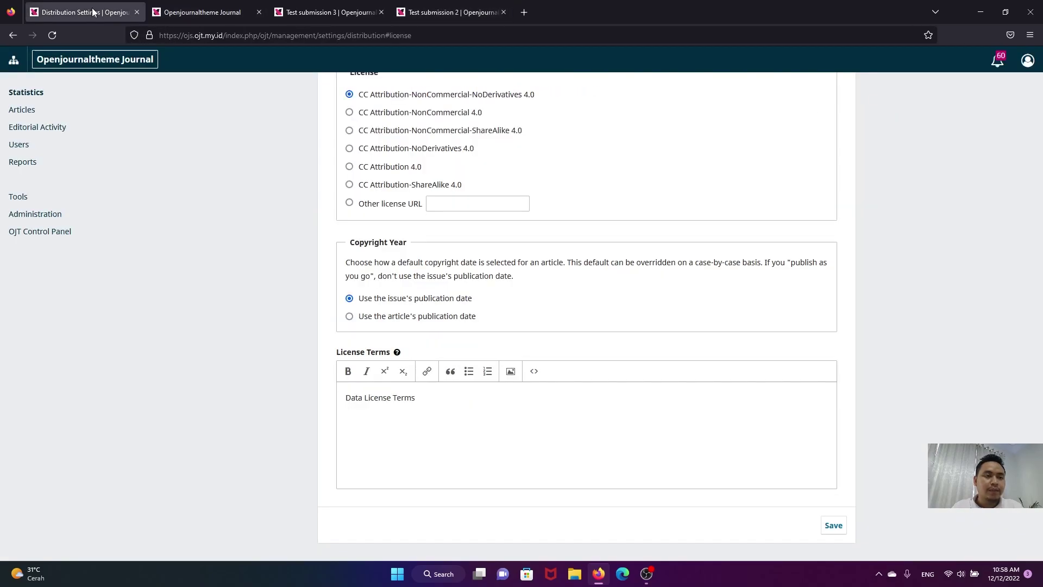
pyautogui.scroll(3, 336, 135)
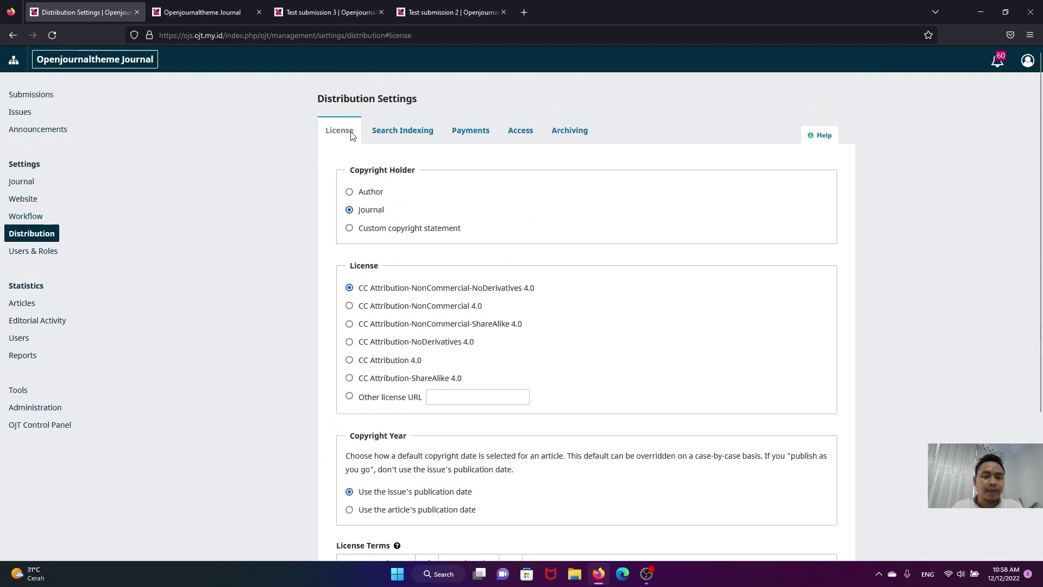
pyautogui.click(444, 196)
pyautogui.click(372, 209)
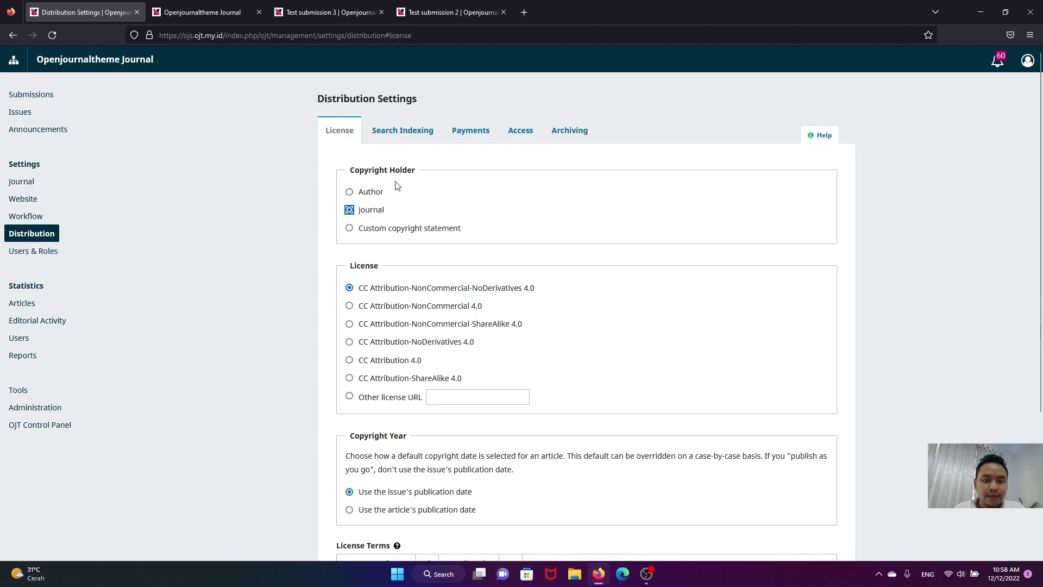
pyautogui.click(393, 190)
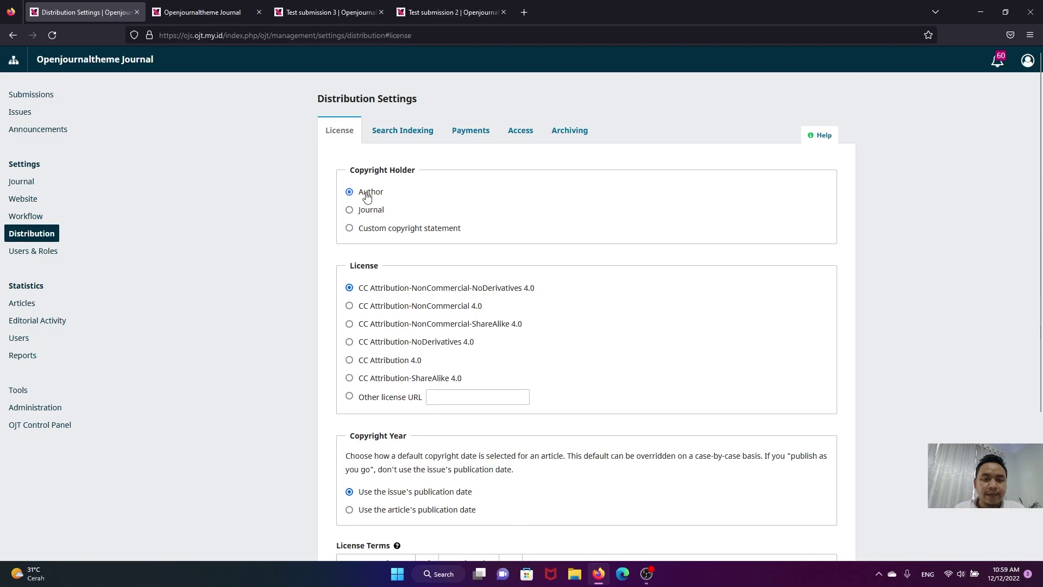
pyautogui.click(417, 194)
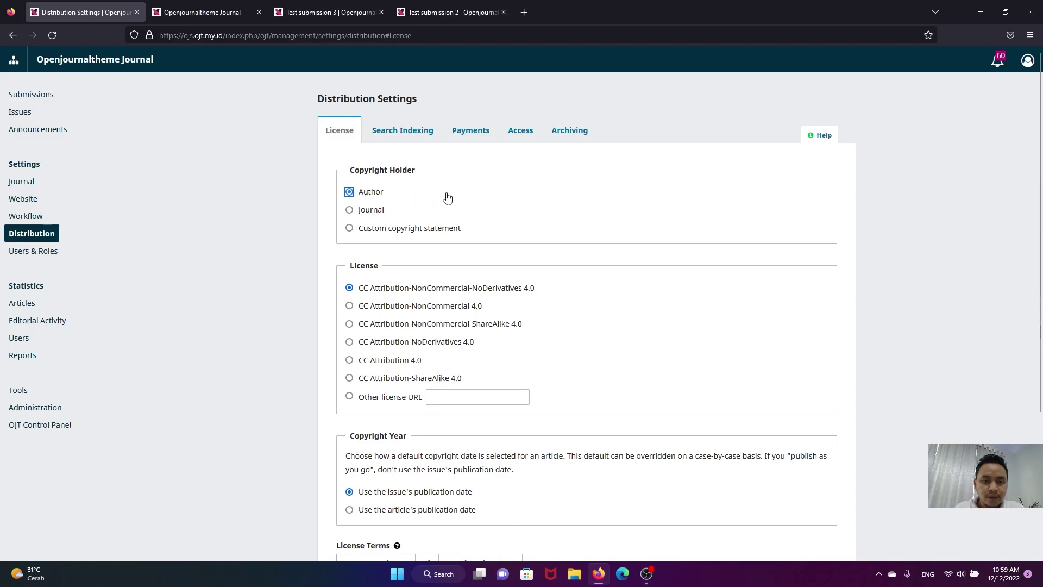
# Choose CC Attribution-NonCommercial-ShareAlike 4.0 as the license and the issue's publication date for the copyright year.
pyautogui.scroll(-1, 396, 210)
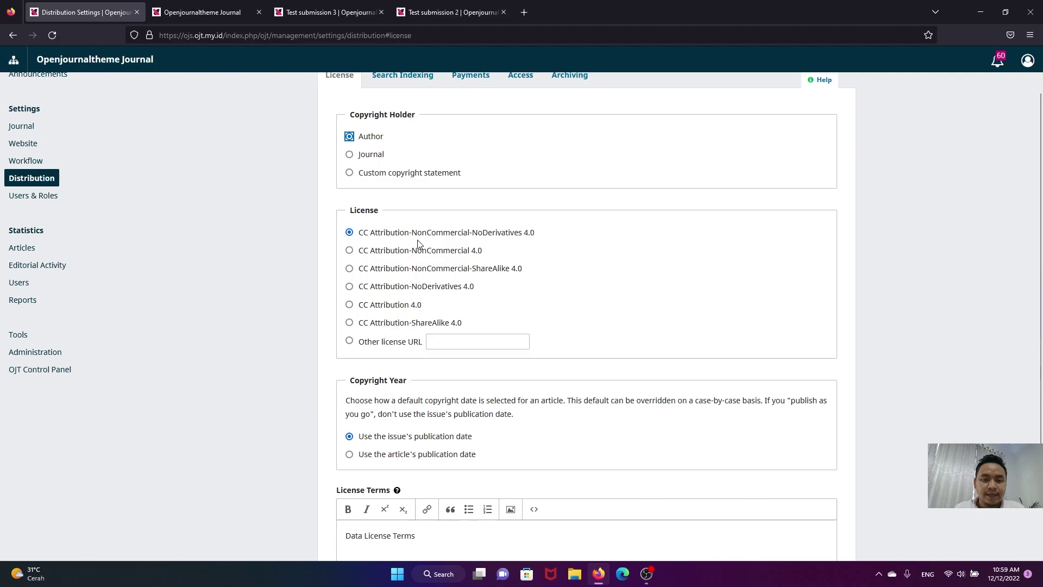
pyautogui.click(350, 271)
pyautogui.press('Down')
pyautogui.click(405, 270)
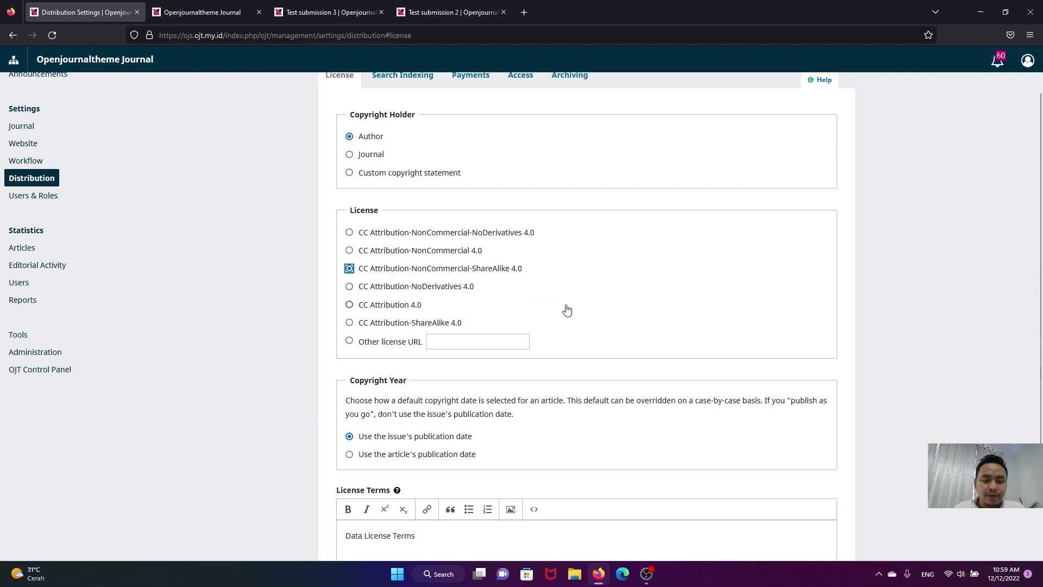
pyautogui.scroll(-2, 567, 310)
pyautogui.click(579, 326)
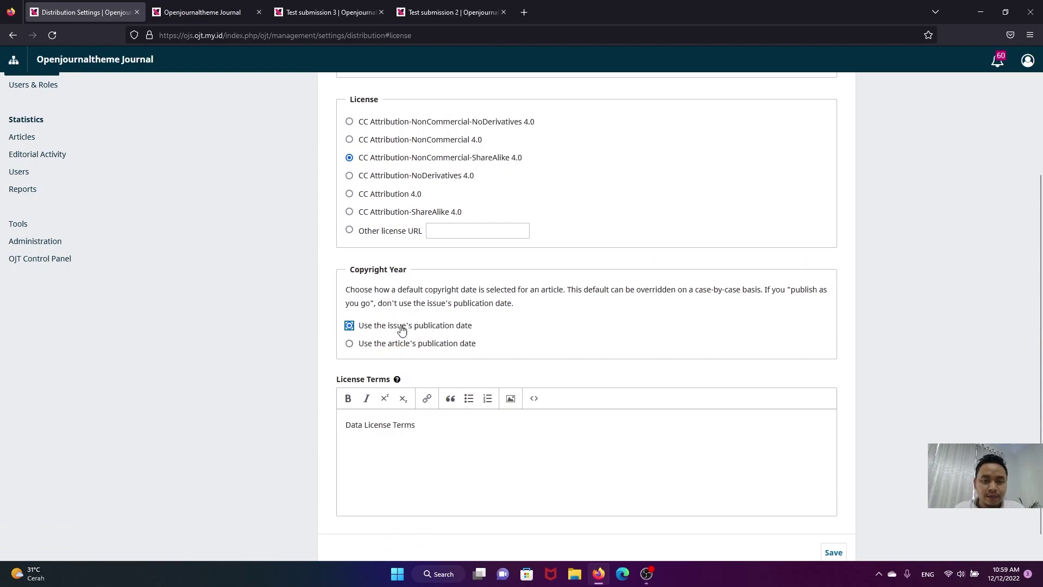
# Append a copy of the Copyright Year description to the License Terms text after "Data License Terms" and save the settings.
pyautogui.click(412, 438)
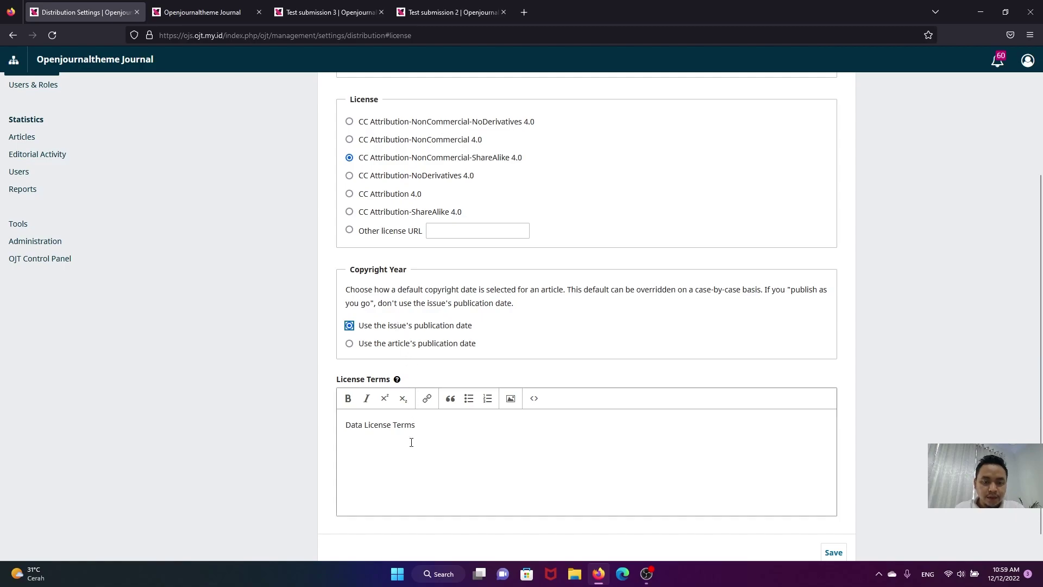
pyautogui.moveTo(426, 428); pyautogui.dragTo(343, 425)
pyautogui.click(380, 442)
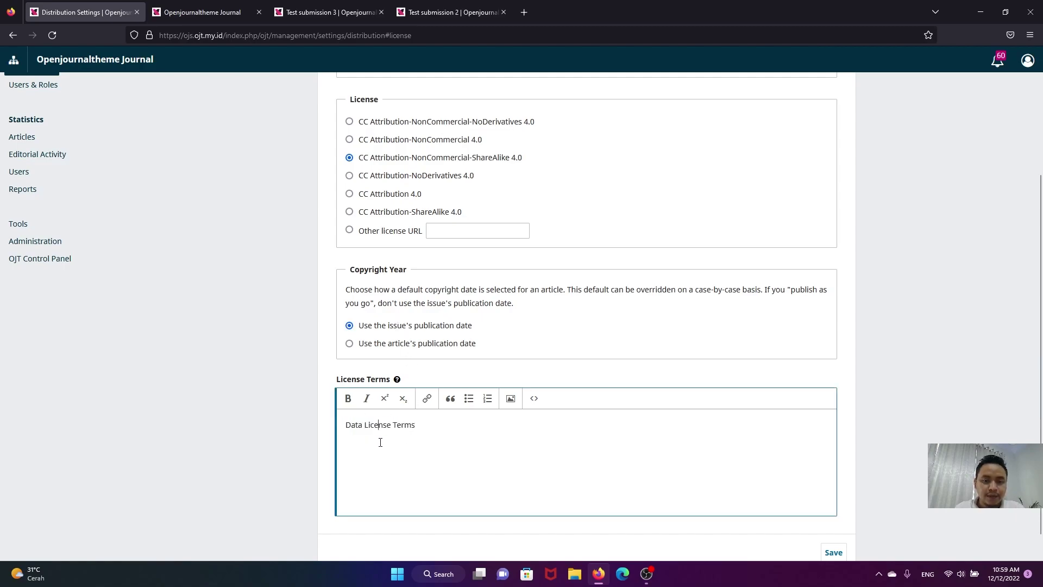
pyautogui.moveTo(397, 430); pyautogui.dragTo(342, 426)
pyautogui.click(356, 293)
pyautogui.moveTo(356, 294); pyautogui.dragTo(516, 307)
pyautogui.hotkey('ctrl', 'c')
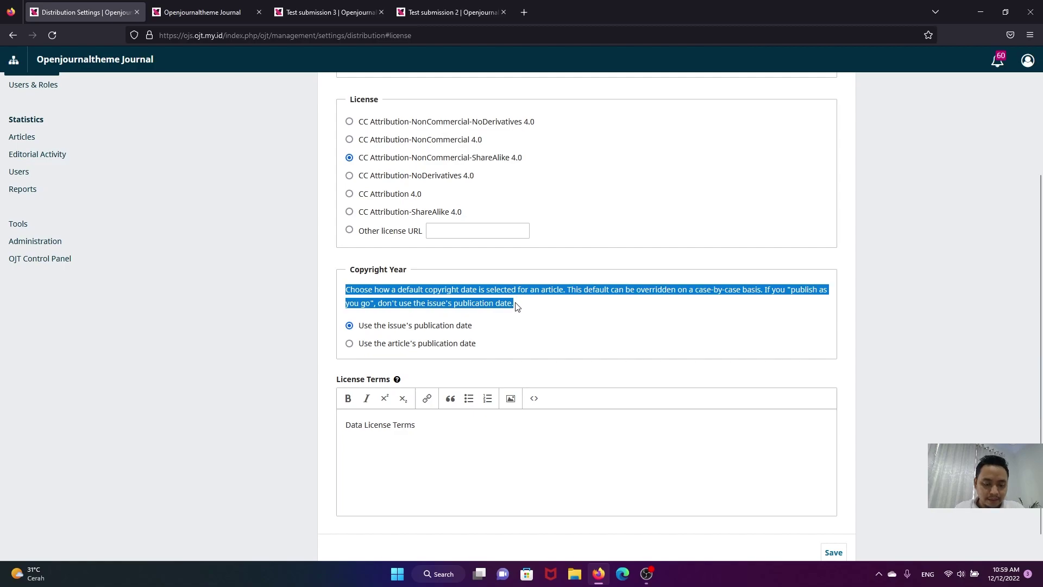
pyautogui.click(433, 426)
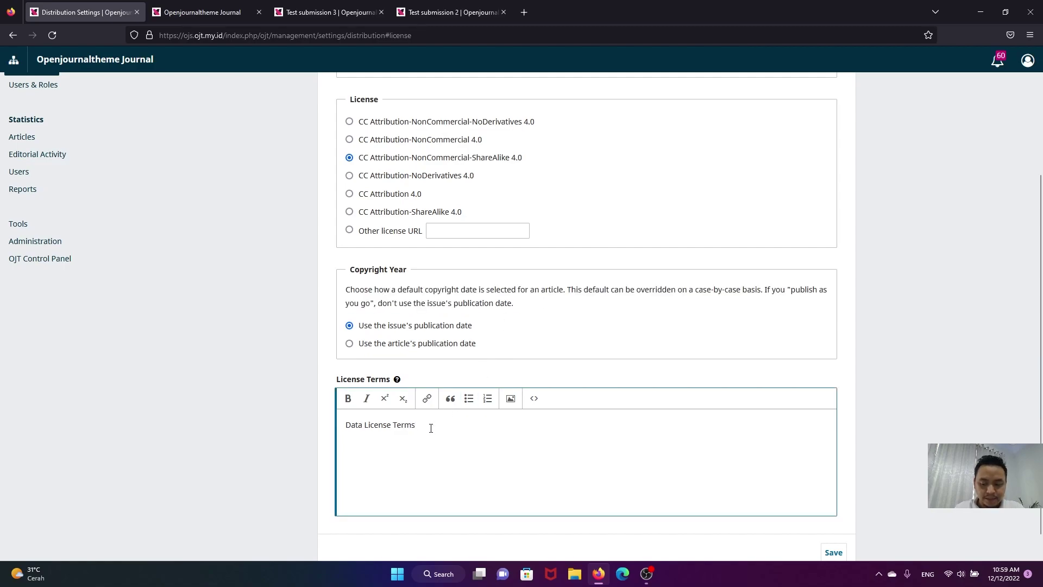
pyautogui.hotkey('ctrl', 'v')
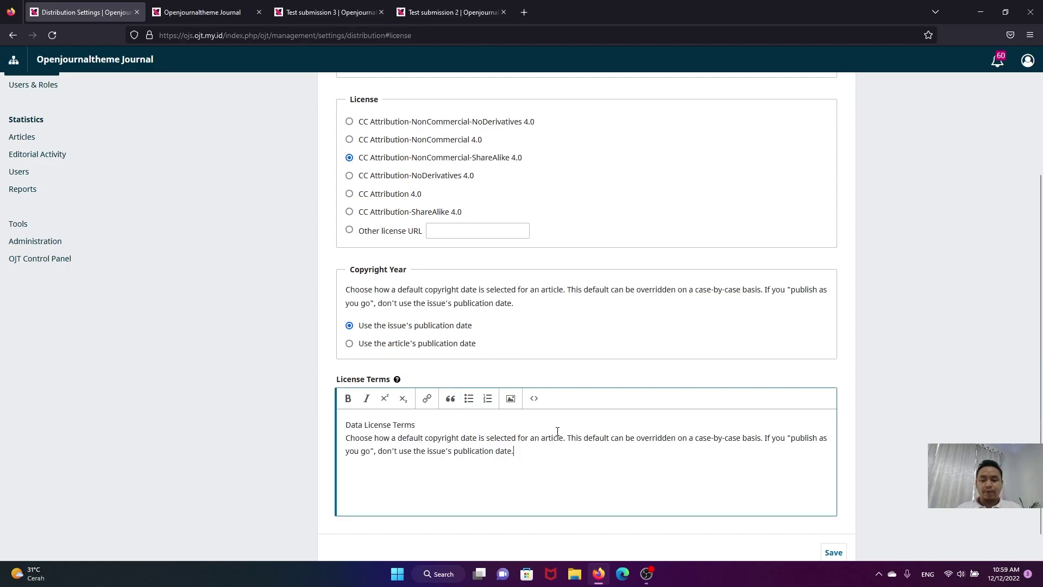
pyautogui.scroll(-1, 558, 431)
pyautogui.click(834, 525)
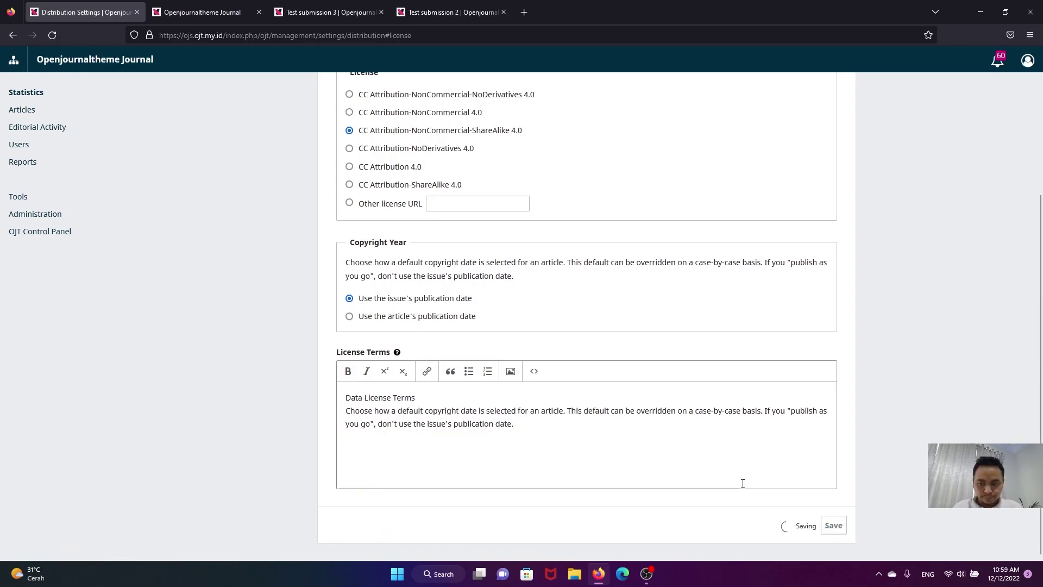
pyautogui.scroll(4, 606, 400)
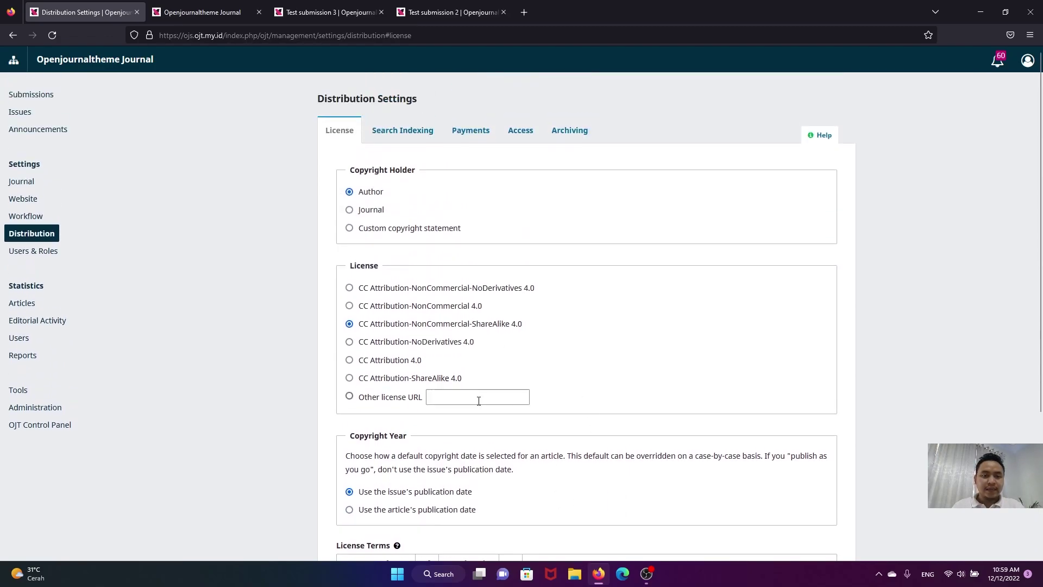
pyautogui.scroll(-2, 456, 201)
pyautogui.scroll(2, 426, 225)
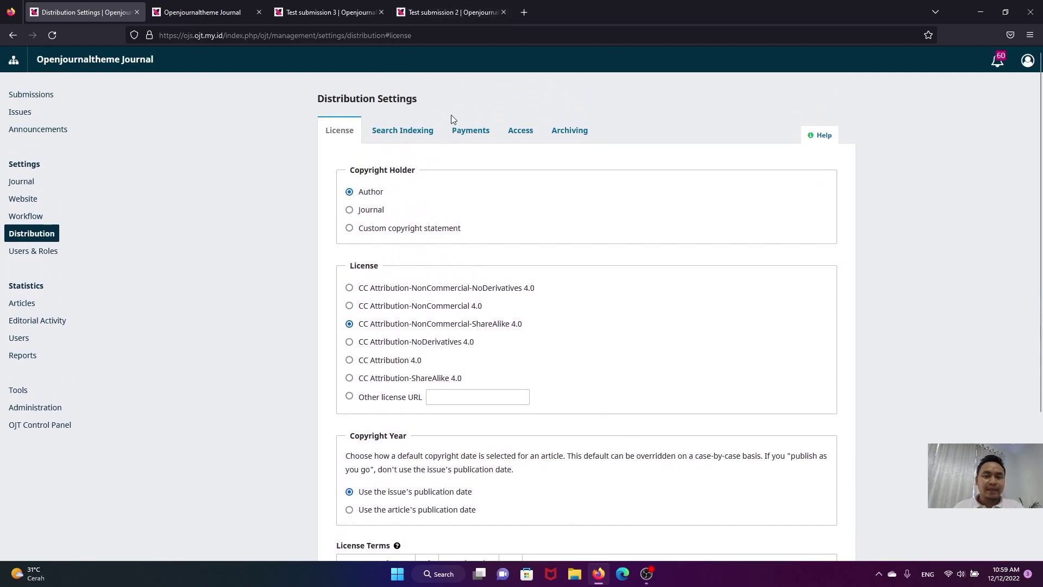
pyautogui.scroll(-3, 388, 393)
pyautogui.scroll(3, 388, 392)
# Reload the Test submission 2 article page and check the license terms in its License section.
pyautogui.click(451, 12)
pyautogui.scroll(-4, 484, 280)
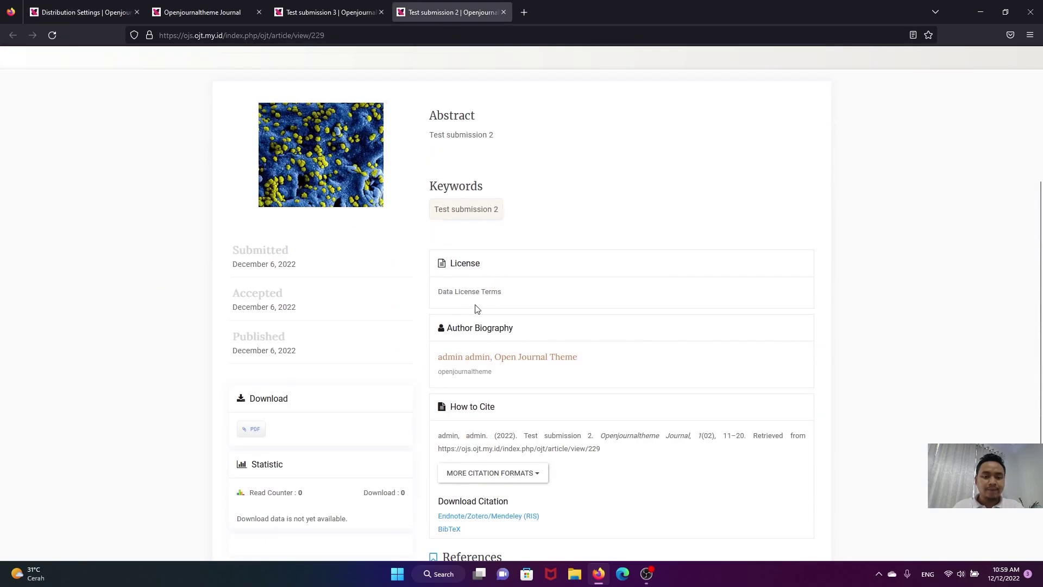
pyautogui.scroll(4, 459, 275)
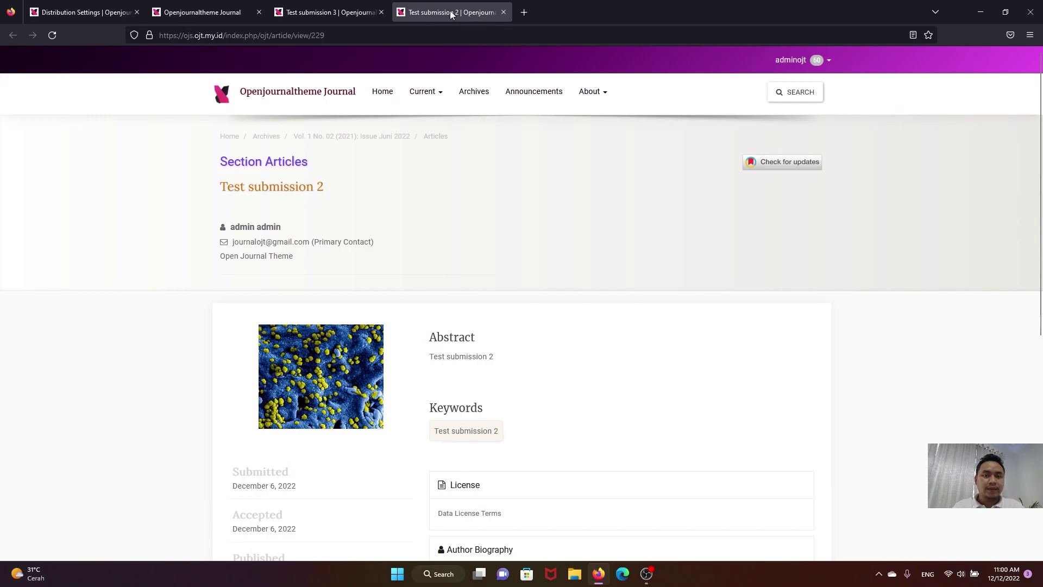
pyautogui.click(52, 34)
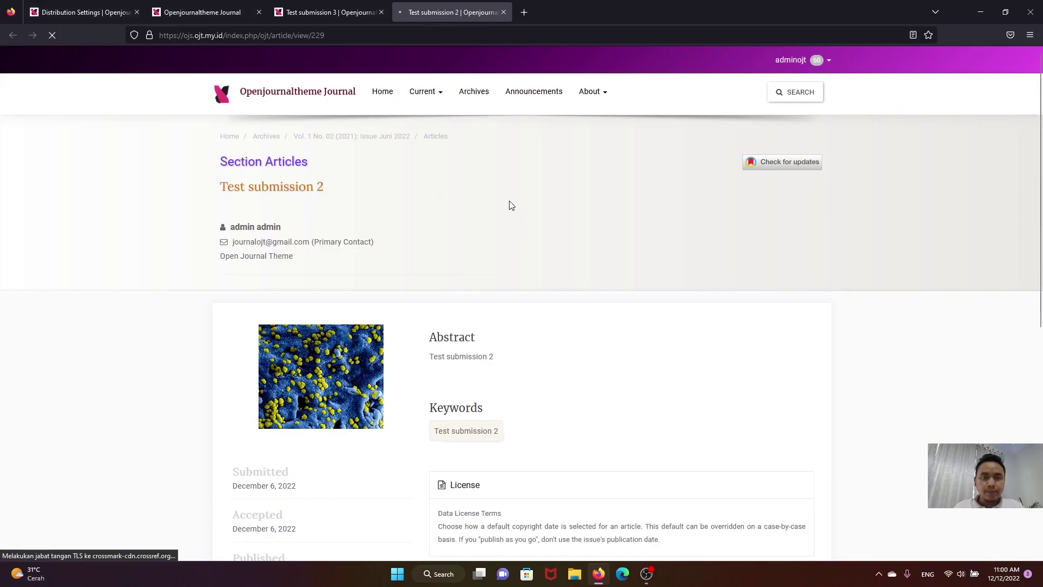
pyautogui.scroll(-4, 508, 207)
pyautogui.scroll(-2, 506, 239)
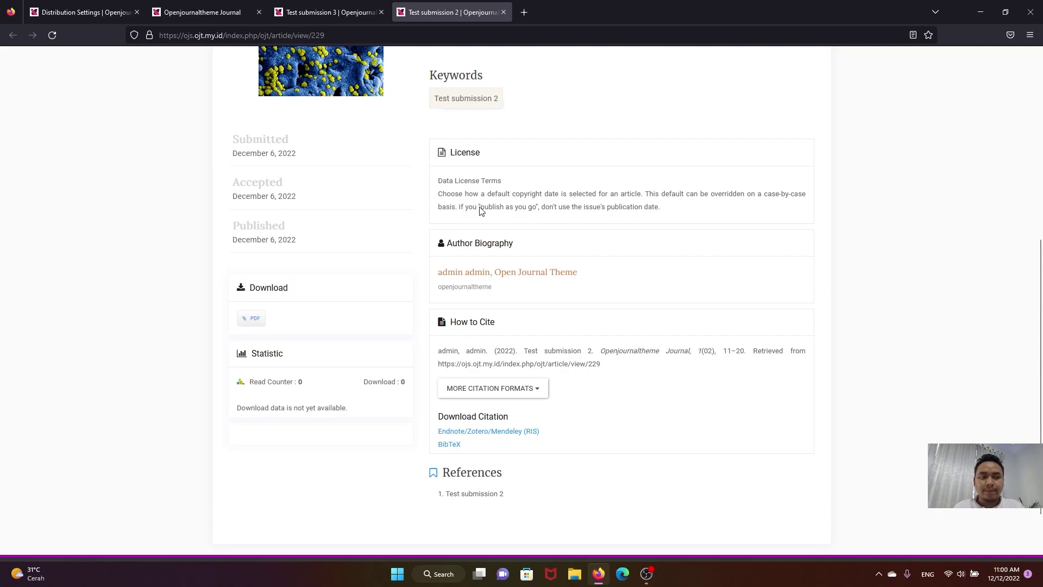
pyautogui.scroll(1, 473, 212)
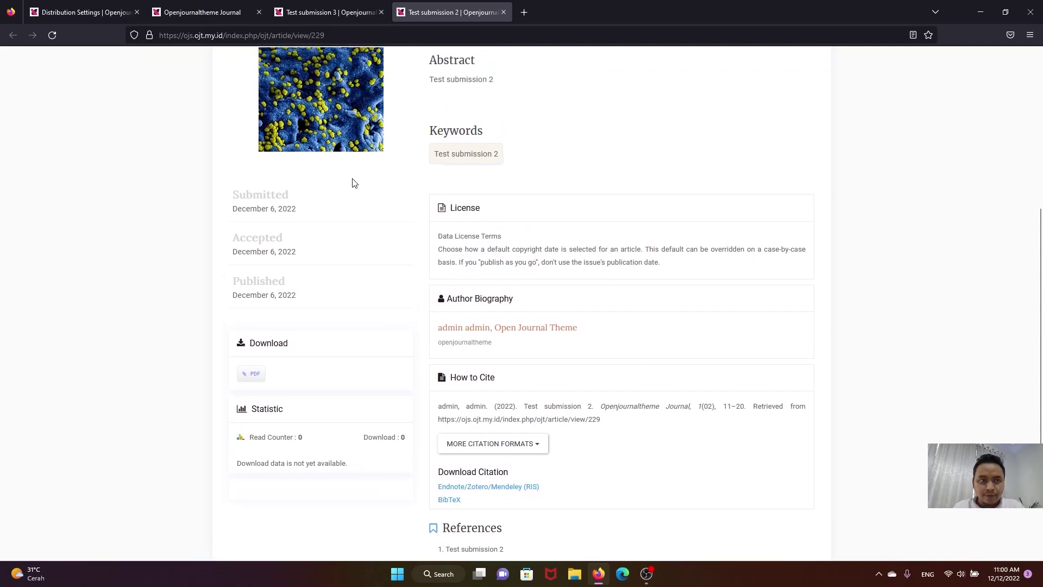
# Compare the License Terms in the distribution settings with the License section text on the Test submission 2 article.
pyautogui.click(85, 12)
pyautogui.scroll(-3, 529, 310)
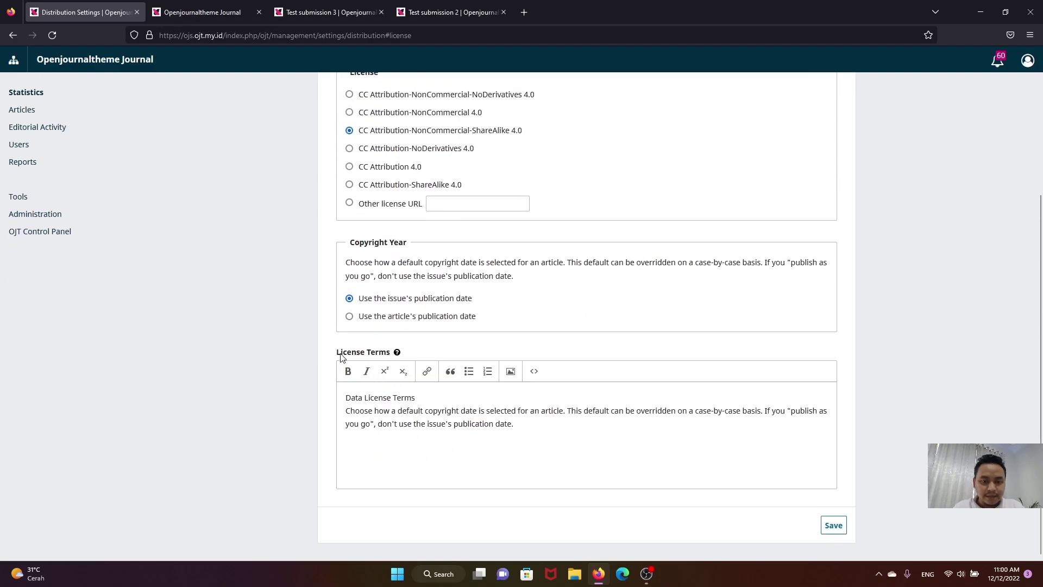
pyautogui.moveTo(337, 356); pyautogui.dragTo(392, 359)
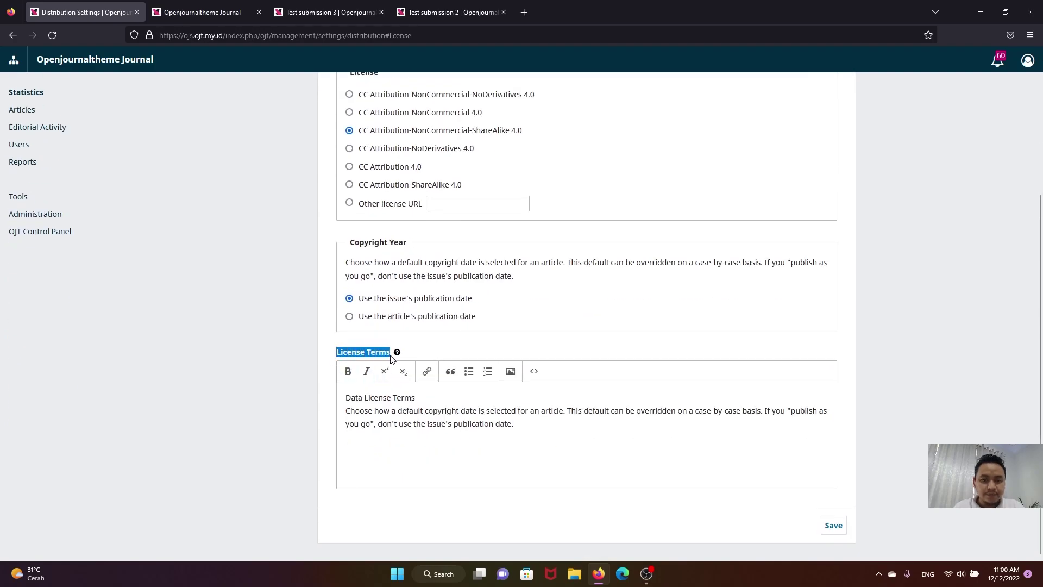
pyautogui.click(434, 12)
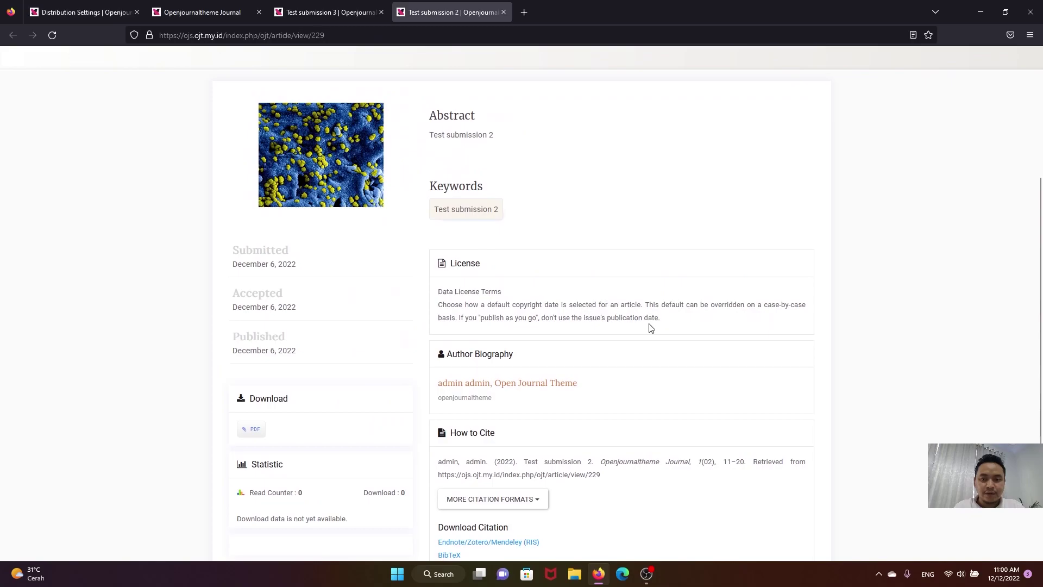
pyautogui.moveTo(667, 322); pyautogui.dragTo(438, 291)
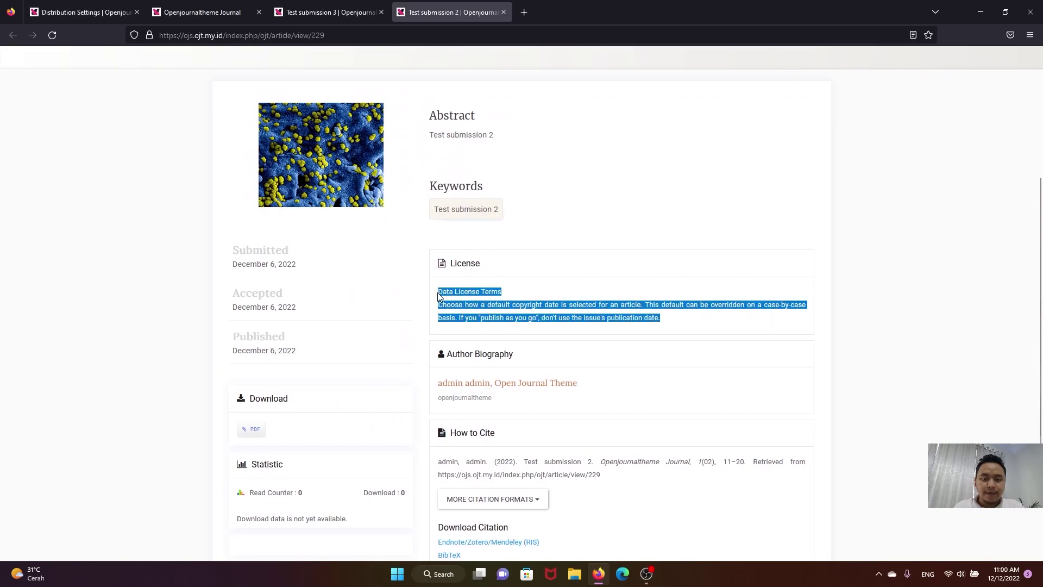
# Review the license settings, return to the Test submission 2 article and identify its submission ID in the page address.
pyautogui.click(89, 4)
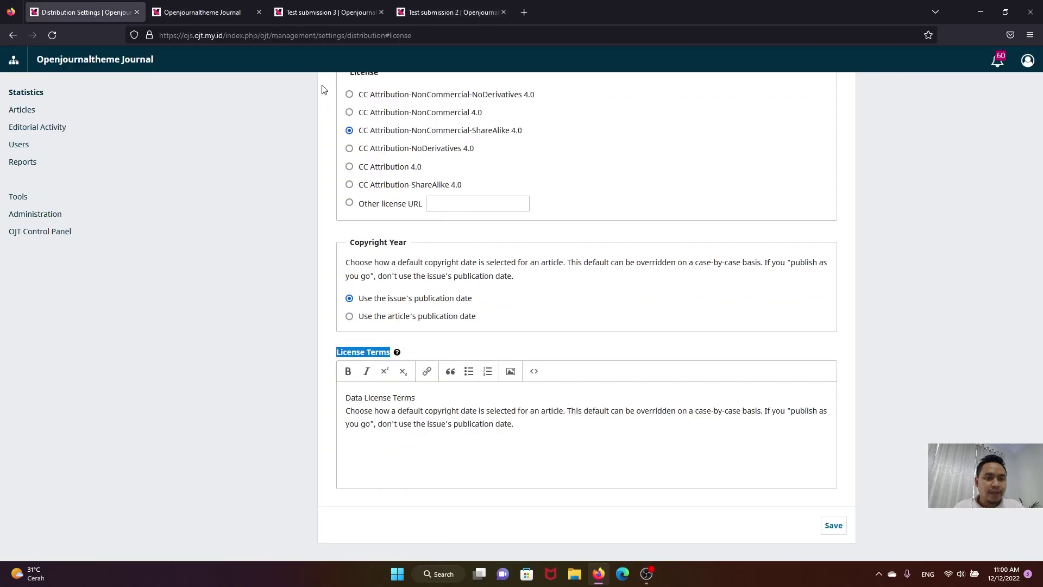
pyautogui.scroll(3, 380, 187)
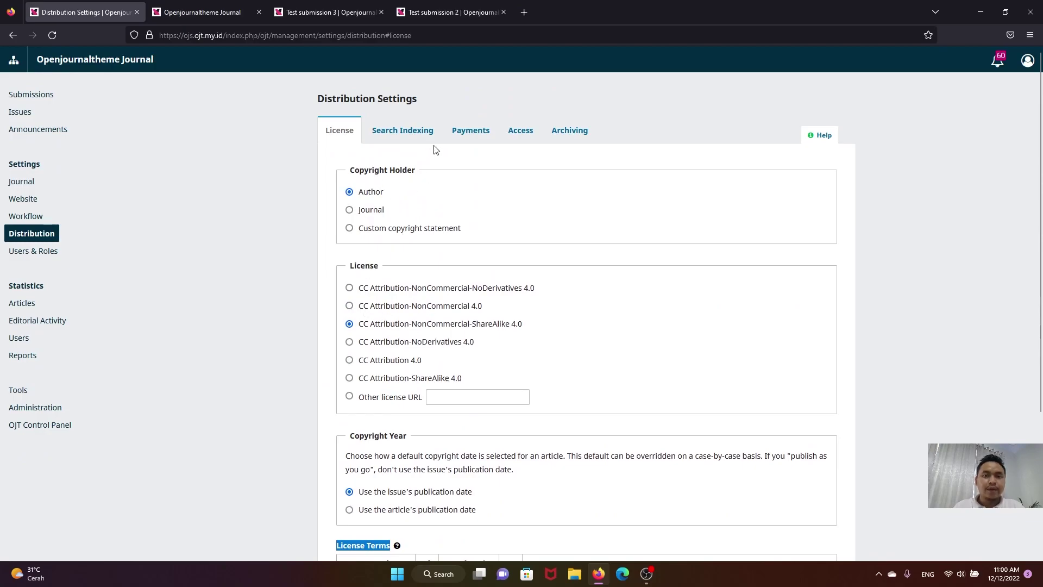
pyautogui.click(441, 14)
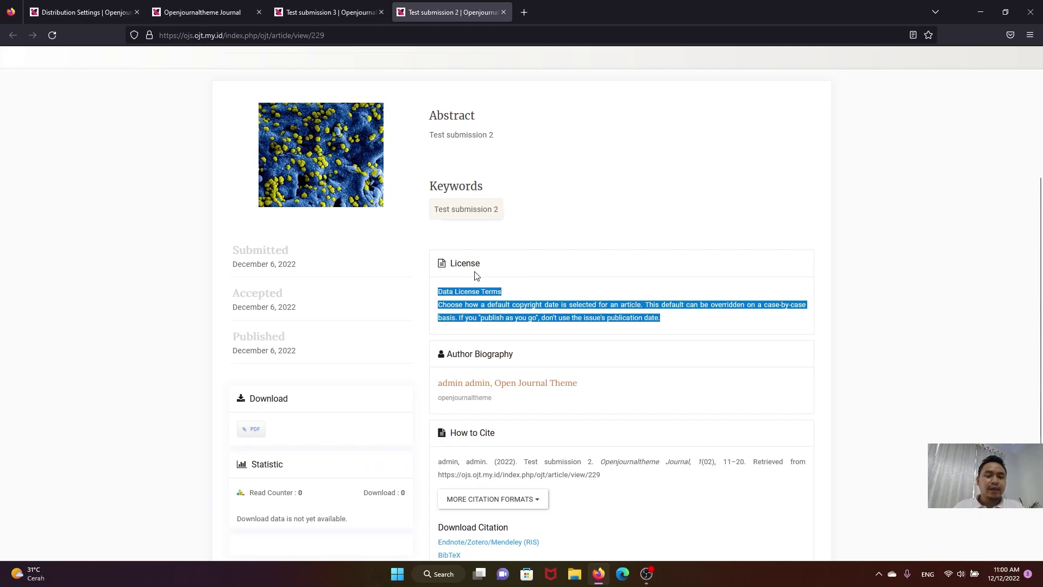
pyautogui.scroll(2, 455, 254)
pyautogui.doubleClick(314, 36)
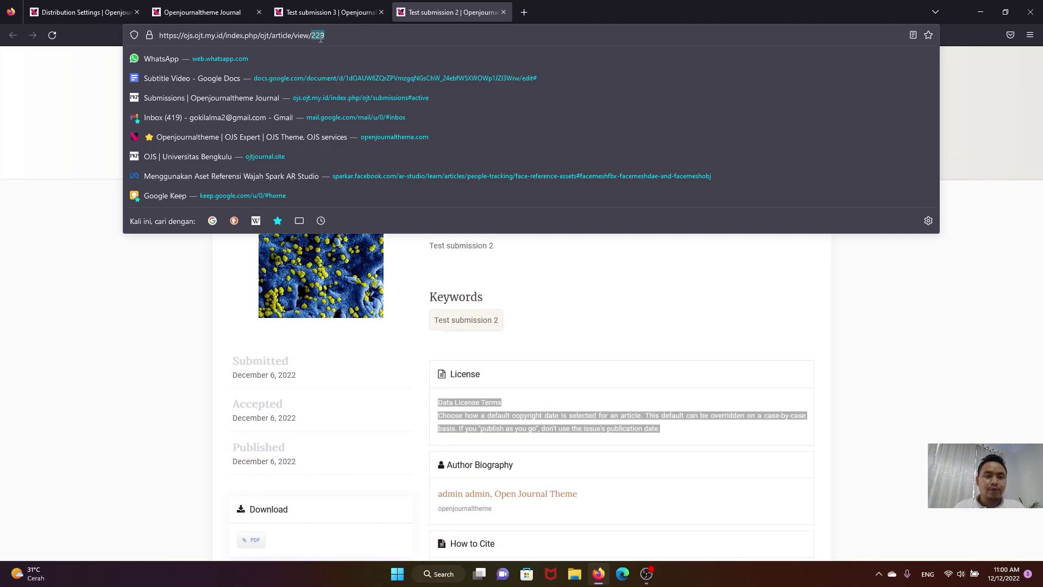
pyautogui.click(101, 114)
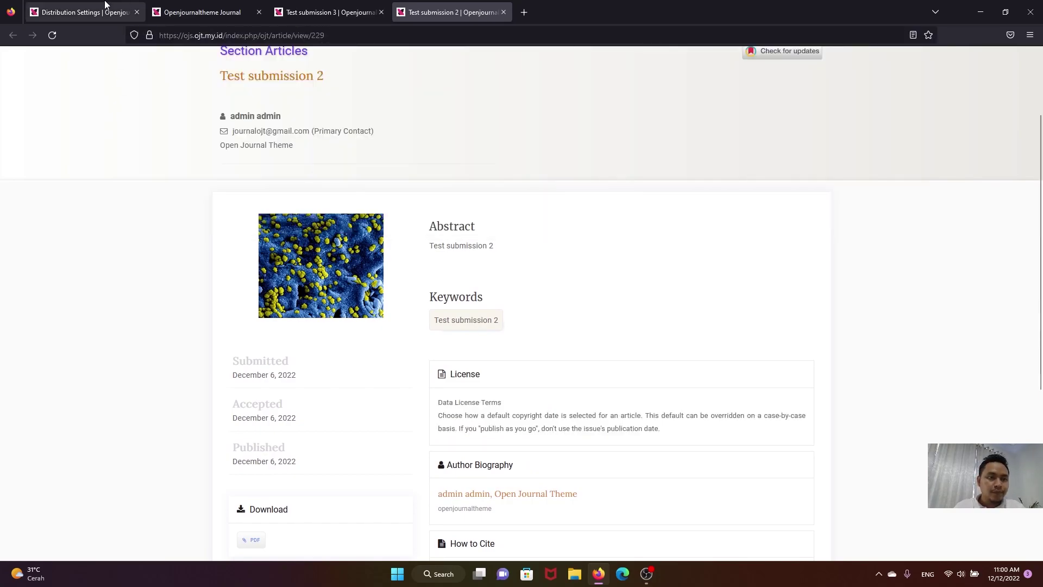
# Find submission 229 among the archived submissions and open its workflow page.
pyautogui.click(105, 5)
pyautogui.click(38, 96)
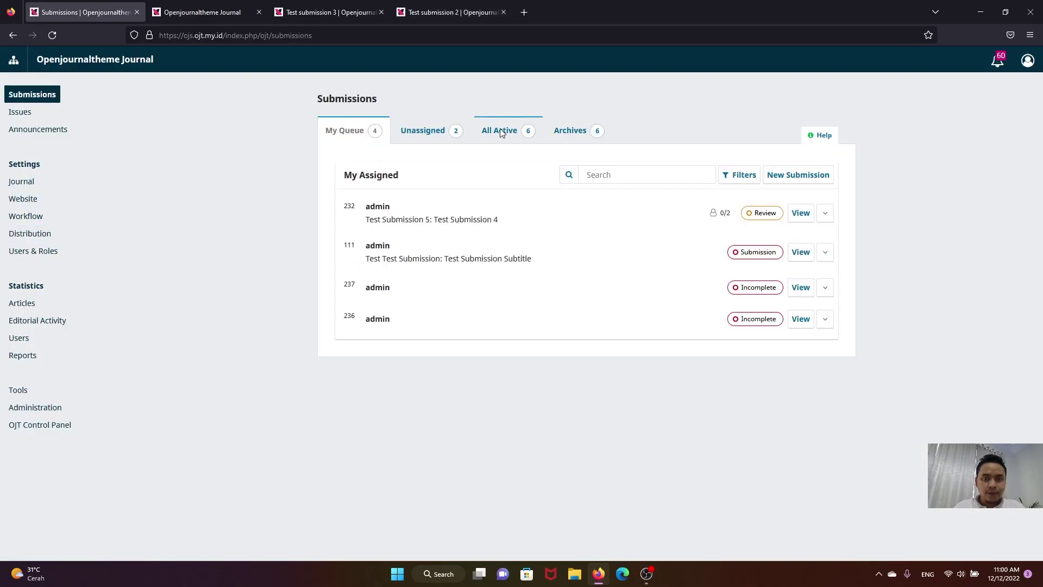
pyautogui.click(572, 131)
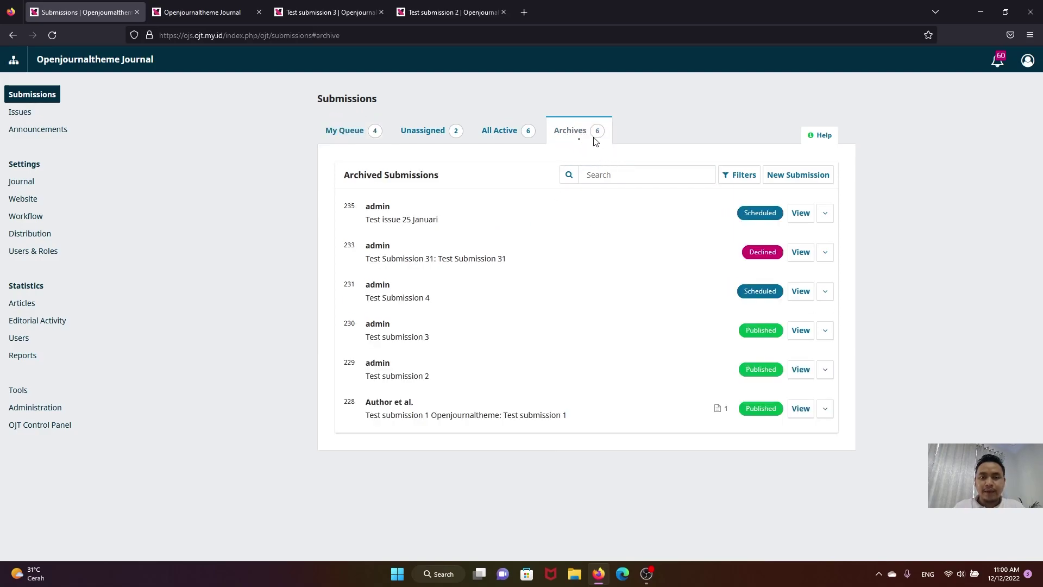
pyautogui.click(624, 170)
pyautogui.write('229')
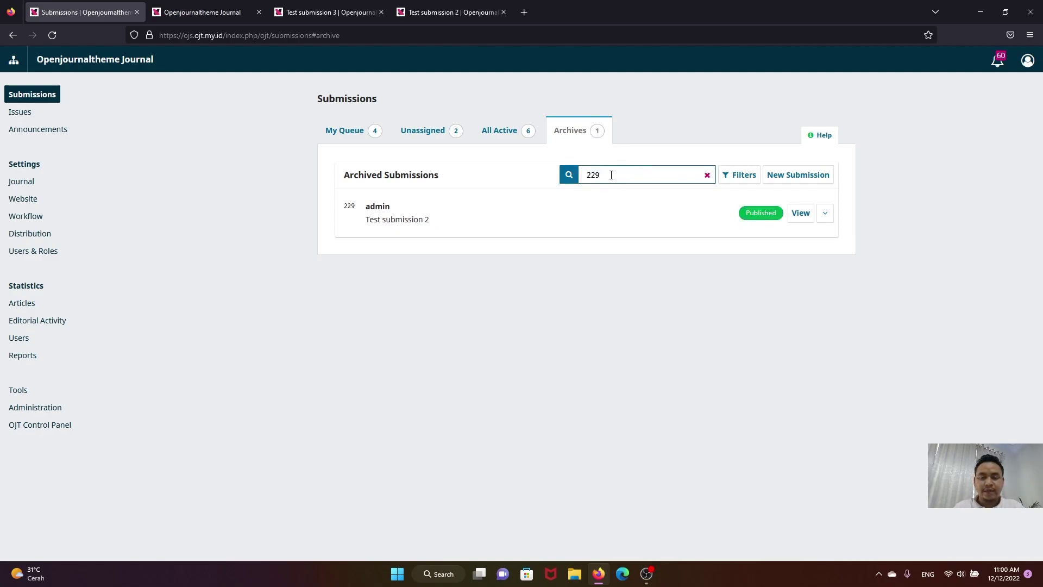
pyautogui.click(798, 214)
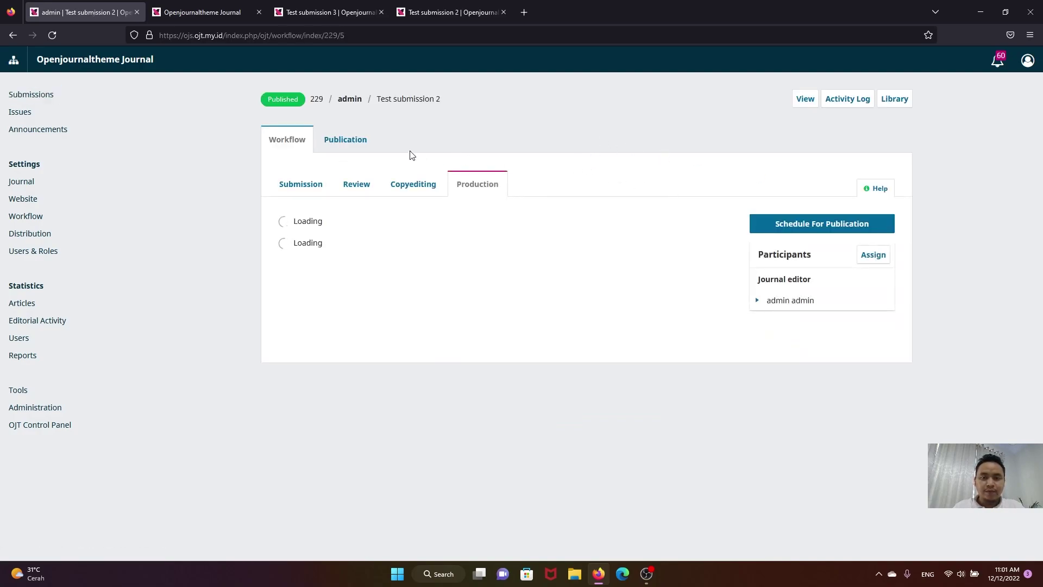
# Unpublish the current publication version of Test submission 2.
pyautogui.click(351, 140)
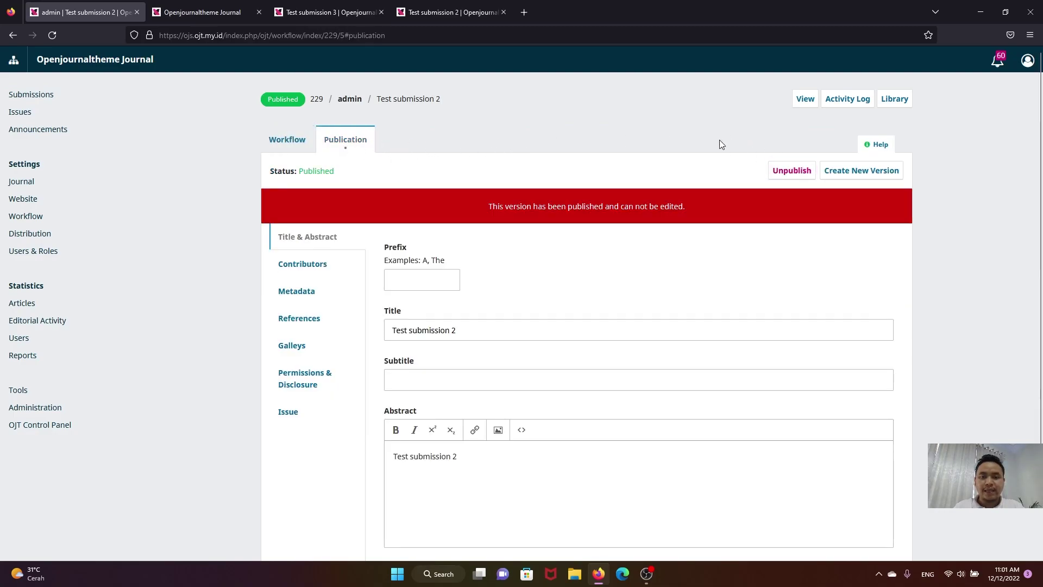
pyautogui.click(797, 170)
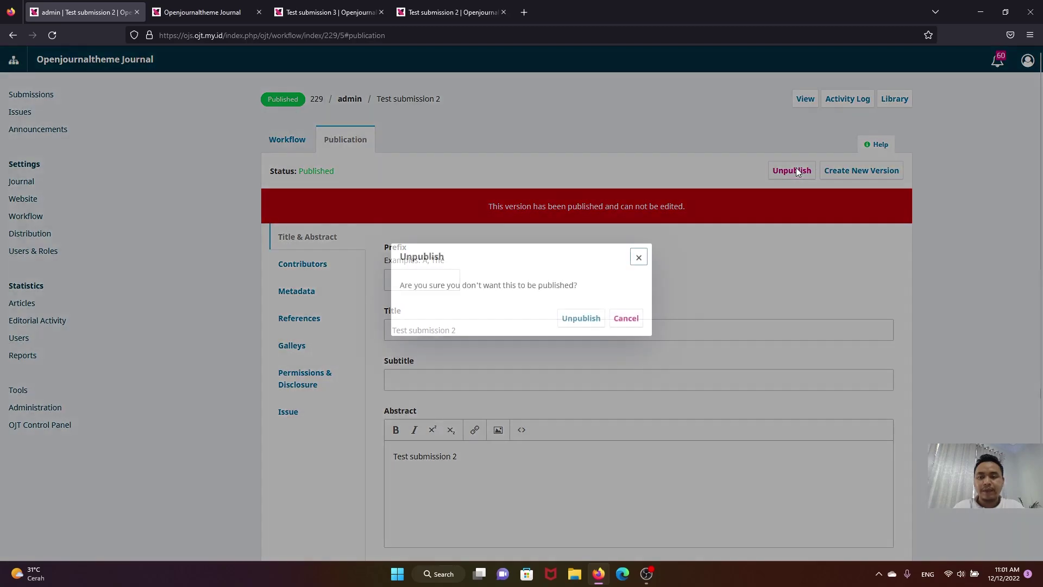
pyautogui.click(586, 321)
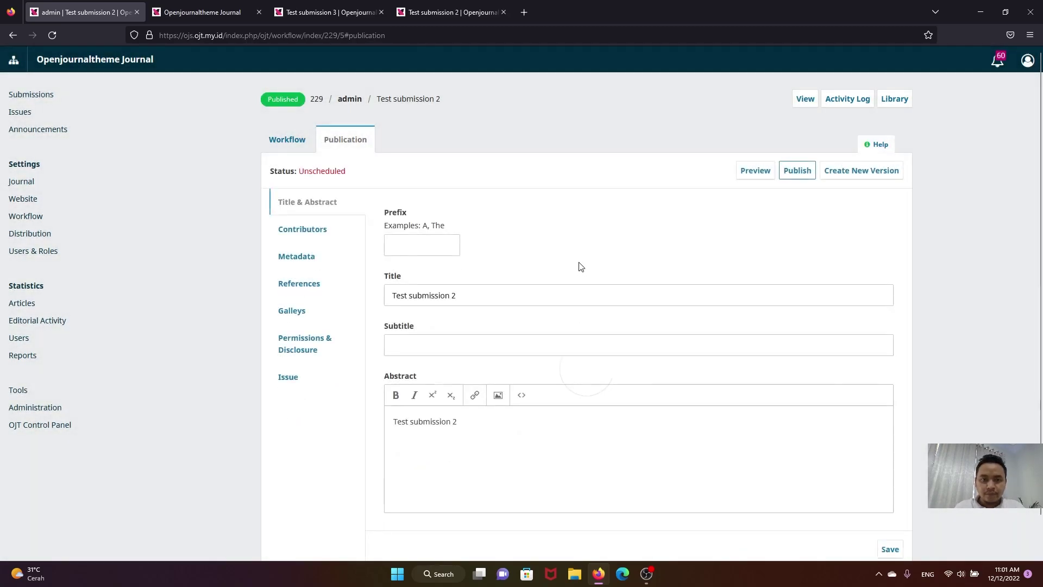
# Clear the Copyright Holder and Copyright Year in the submission's Permissions & Disclosure, save, and reload the page.
pyautogui.click(303, 349)
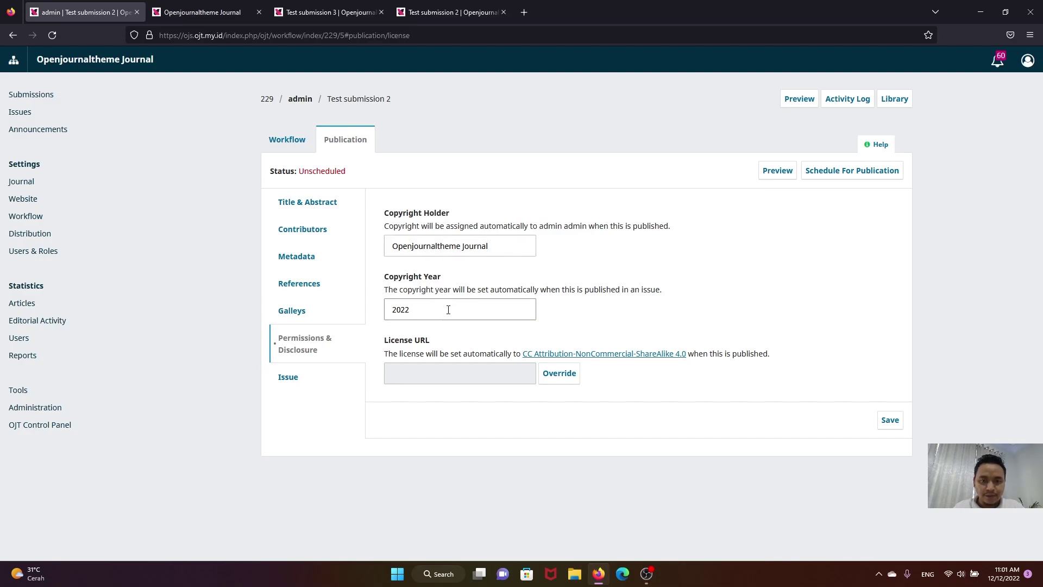
pyautogui.moveTo(491, 248); pyautogui.dragTo(389, 251)
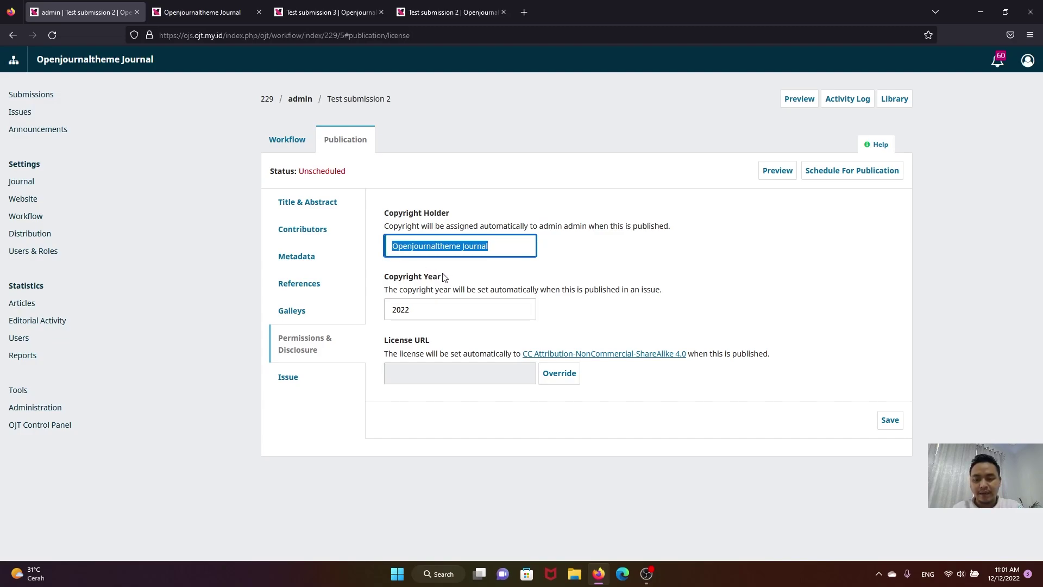
pyautogui.press('BackSpace')
pyautogui.click(431, 307)
pyautogui.moveTo(431, 307); pyautogui.dragTo(390, 309)
pyautogui.press('BackSpace')
pyautogui.click(699, 324)
pyautogui.click(889, 420)
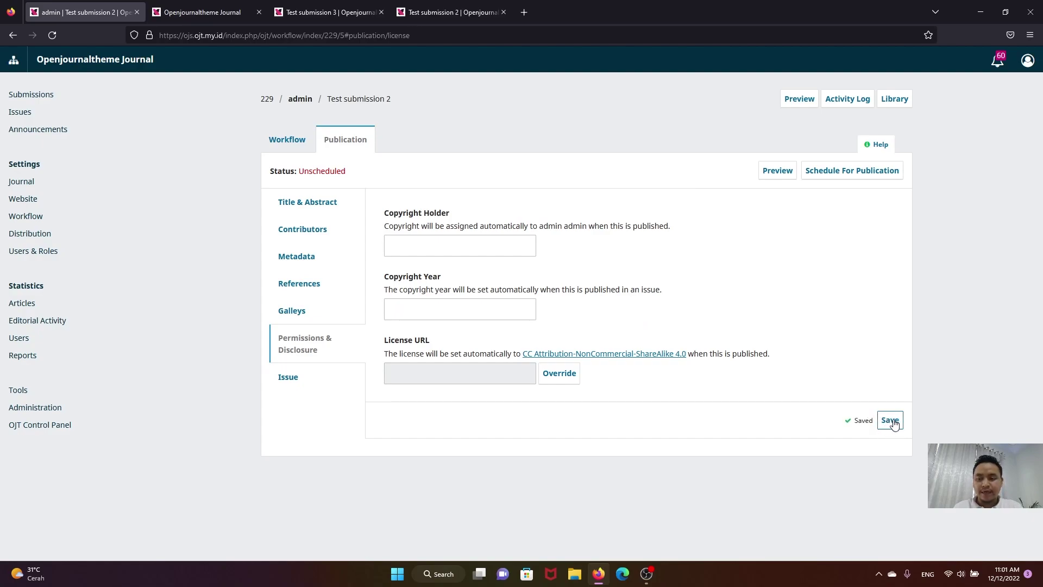
pyautogui.click(52, 35)
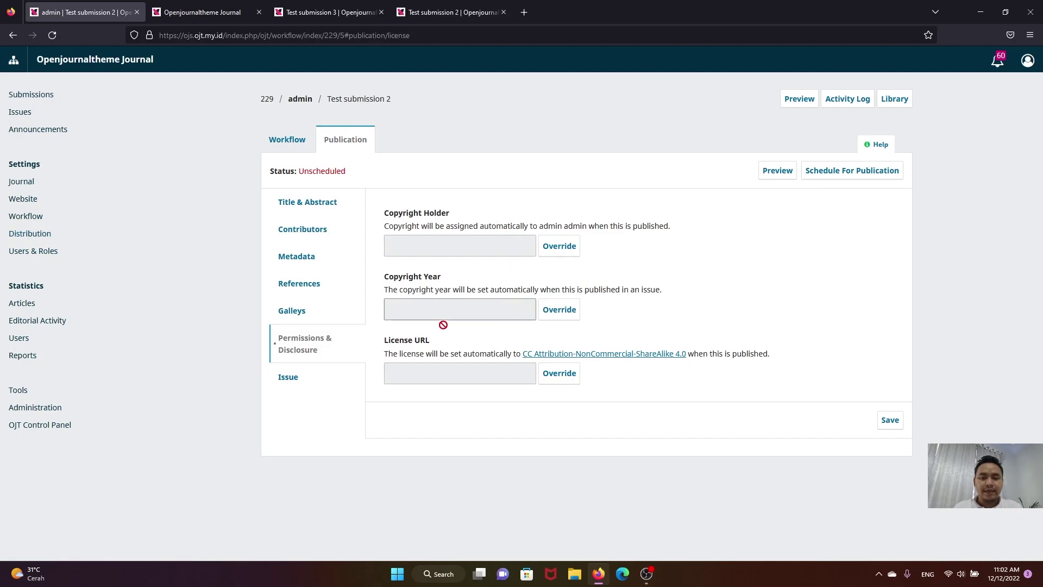
# Publish Test submission 2 again and close the publishing dialog.
pyautogui.click(841, 178)
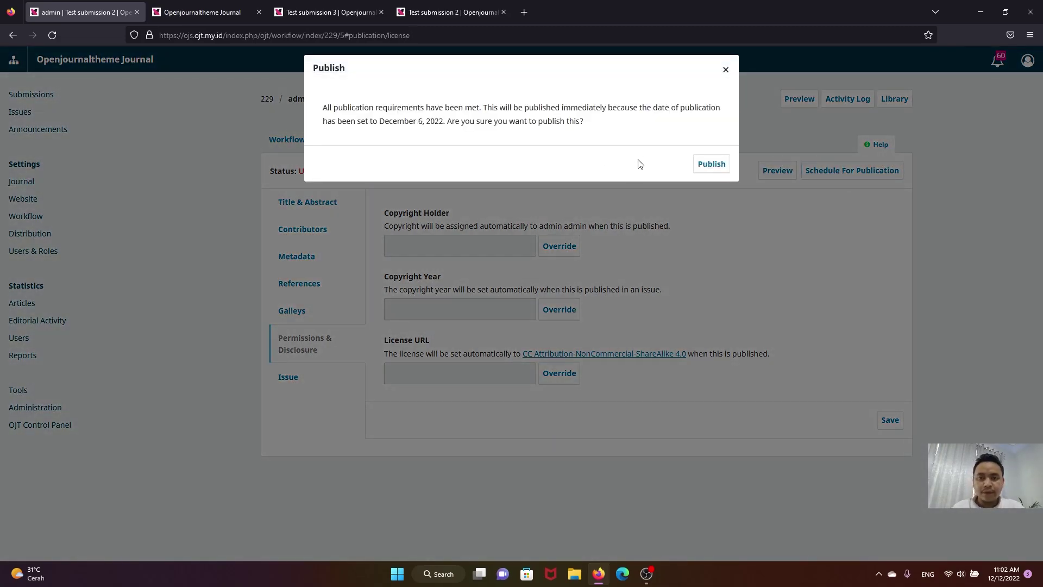
pyautogui.click(715, 164)
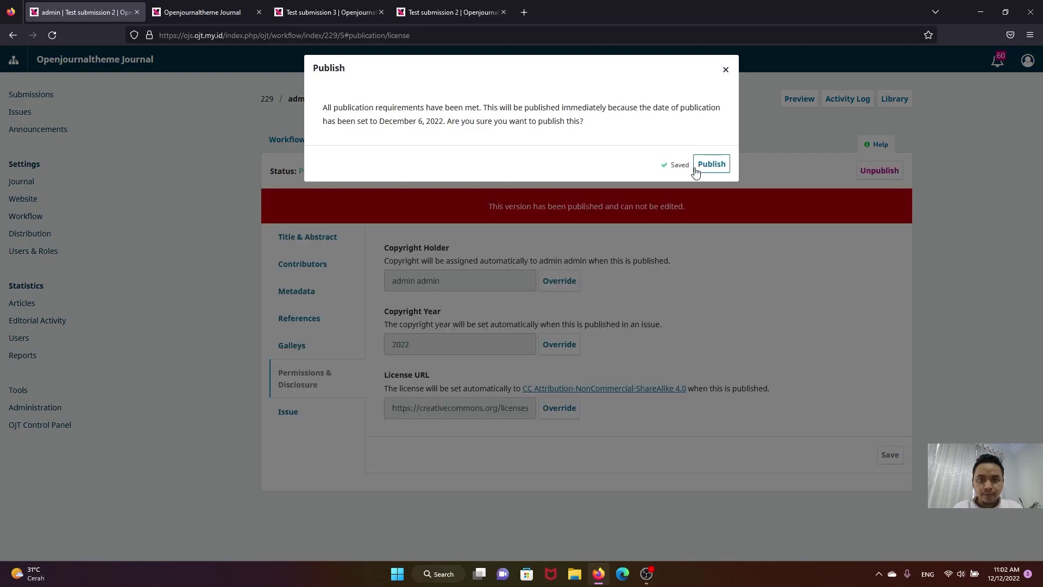
pyautogui.click(727, 72)
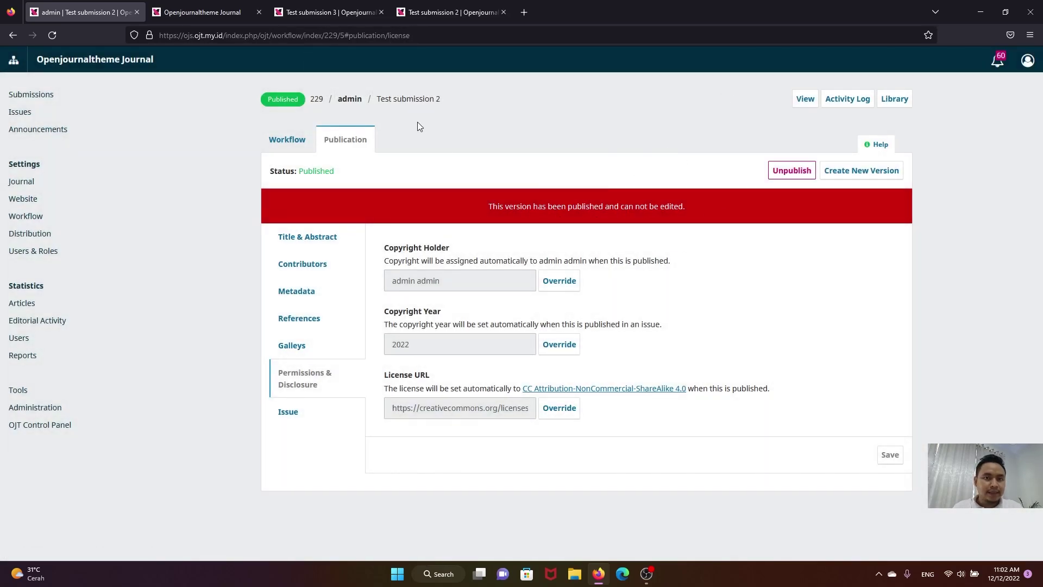
# Reload the Test submission 2 article page and check the copyright year and holder in its License section.
pyautogui.click(432, 13)
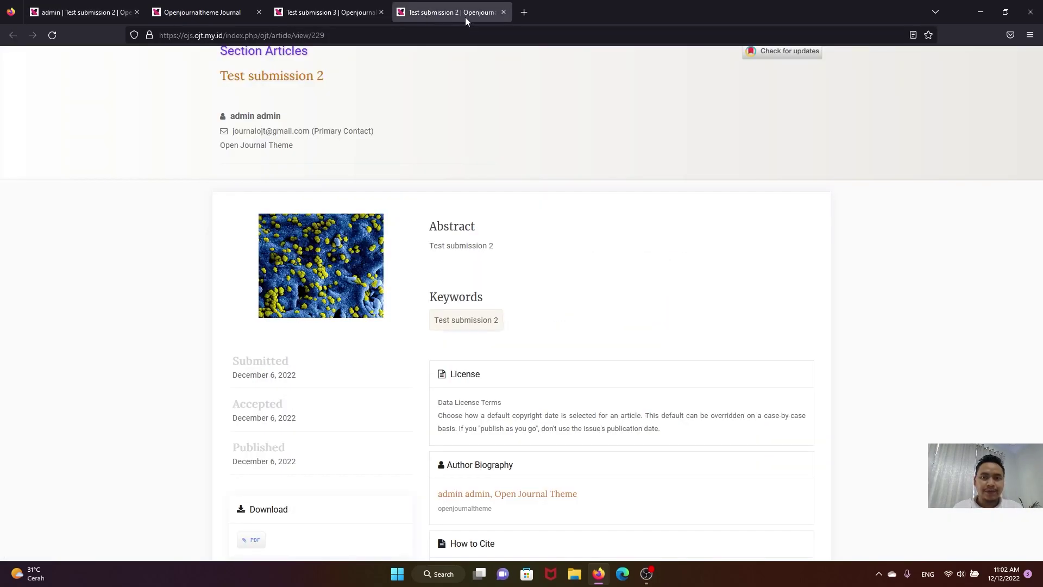
pyautogui.click(52, 35)
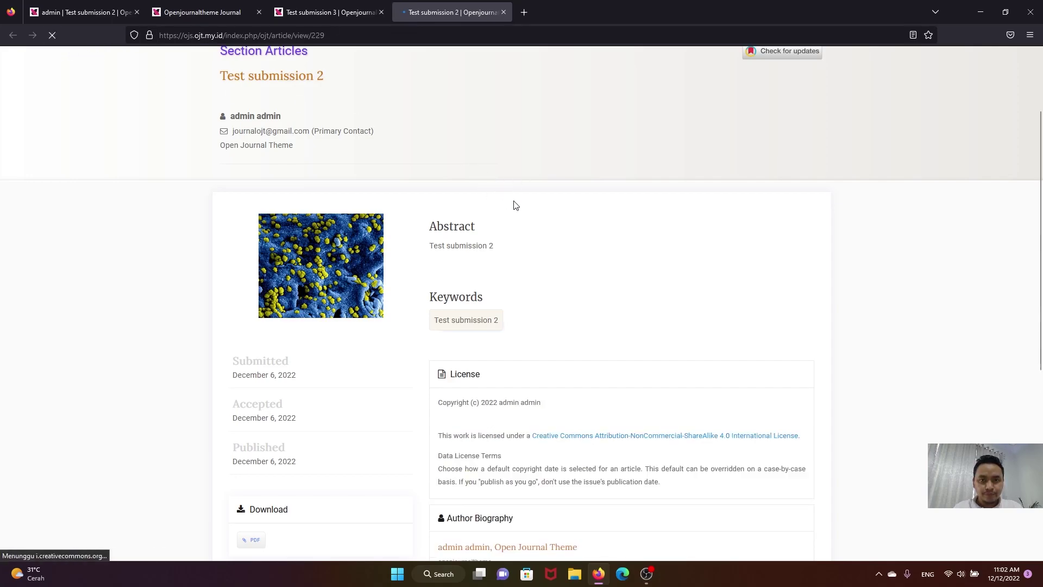
pyautogui.scroll(-3, 522, 212)
pyautogui.scroll(-1, 571, 284)
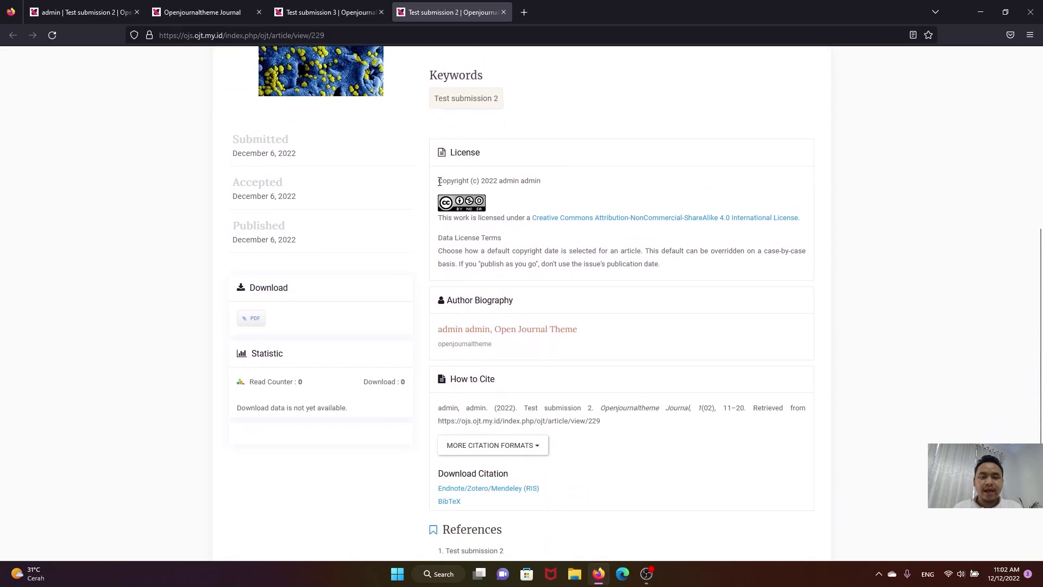
pyautogui.moveTo(439, 181); pyautogui.dragTo(508, 184)
pyautogui.click(555, 190)
pyautogui.click(514, 200)
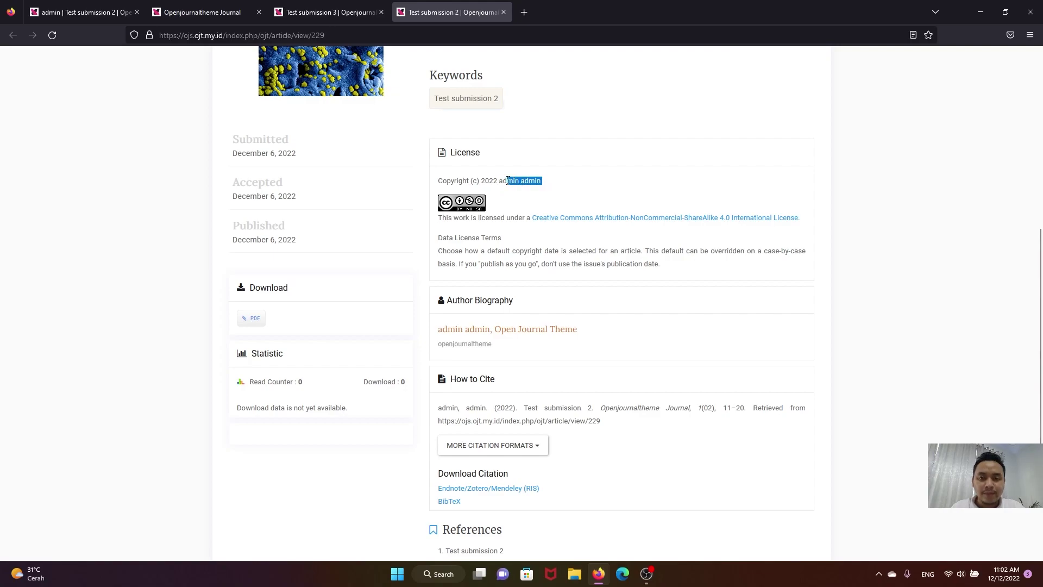
# Examine the Creative Commons notice and the data license terms text shown on the Test submission 2 article.
pyautogui.scroll(6, 511, 212)
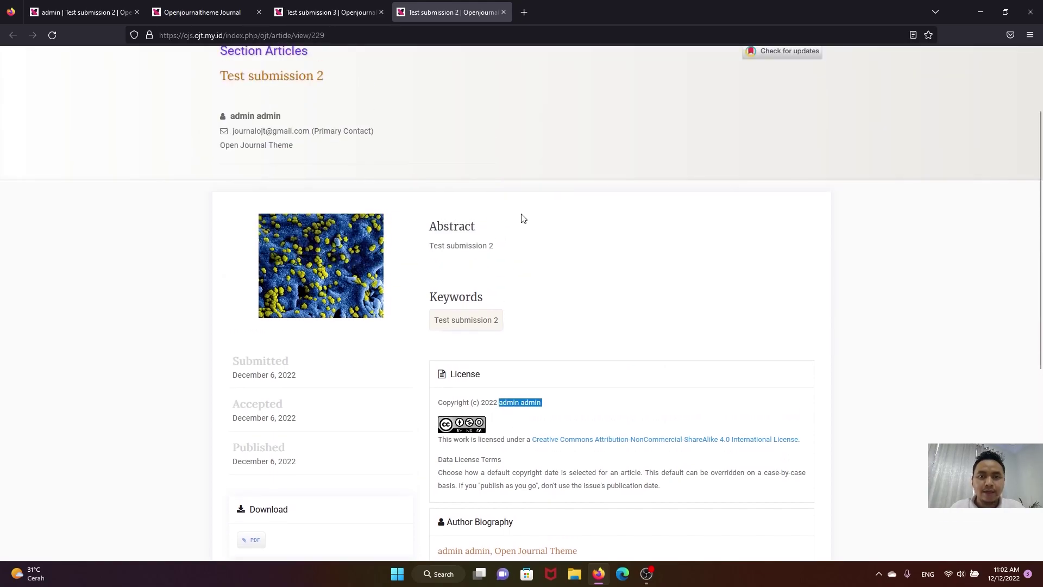
pyautogui.scroll(-3, 470, 246)
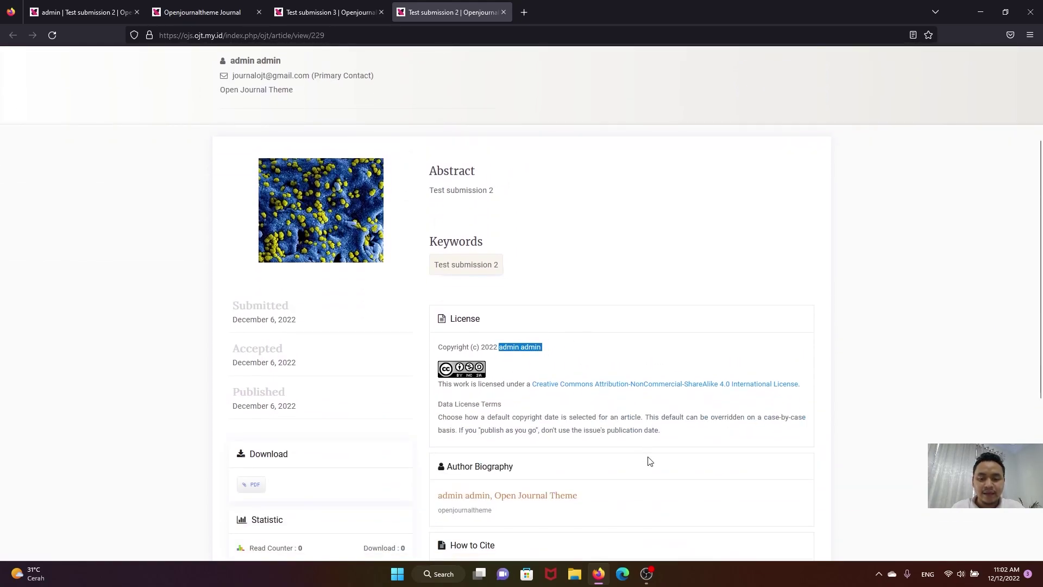
pyautogui.click(645, 433)
pyautogui.scroll(-2, 456, 380)
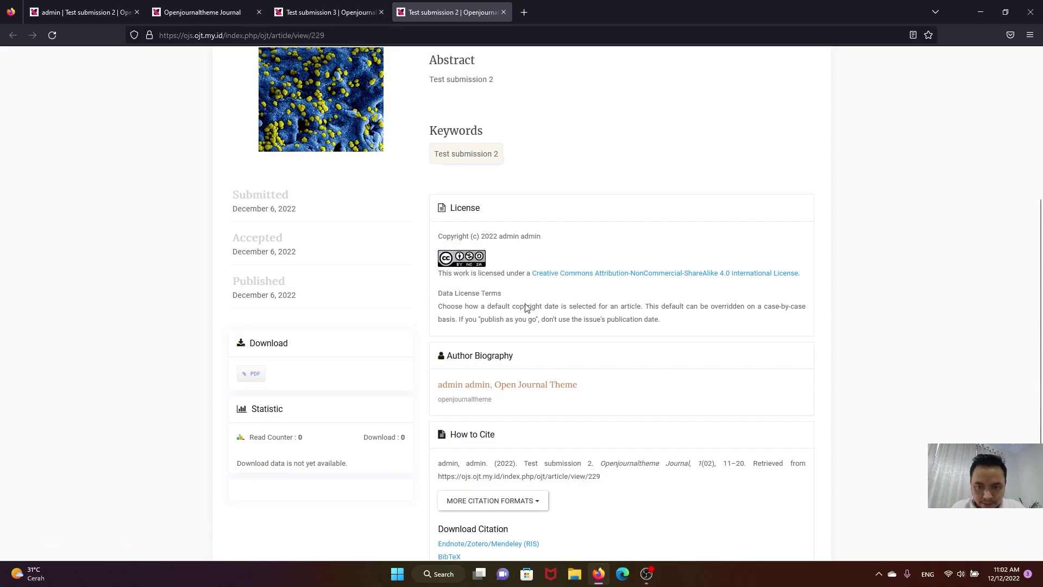
pyautogui.moveTo(673, 326); pyautogui.dragTo(439, 292)
pyautogui.click(896, 340)
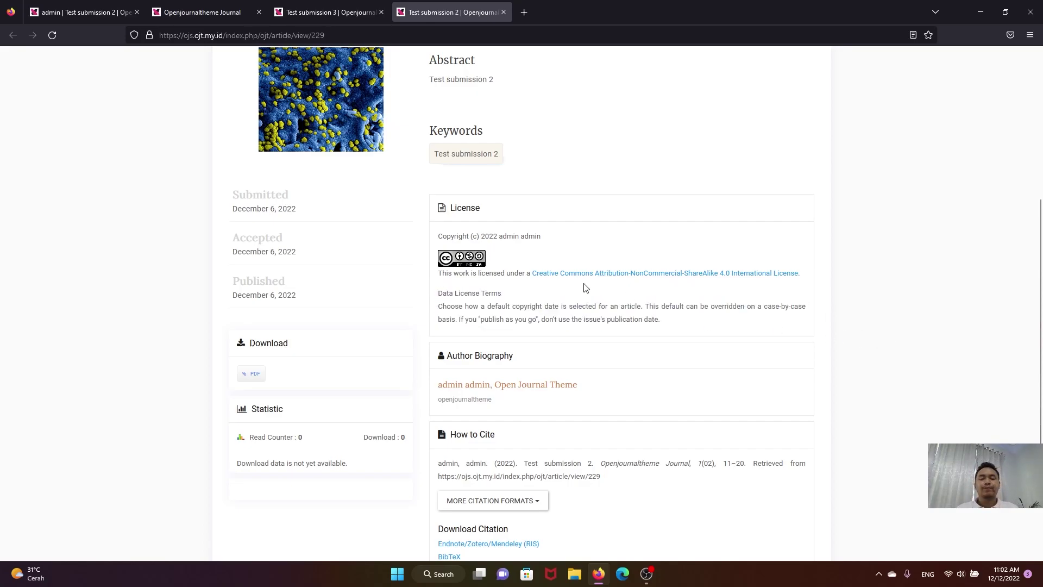
pyautogui.scroll(1, 537, 297)
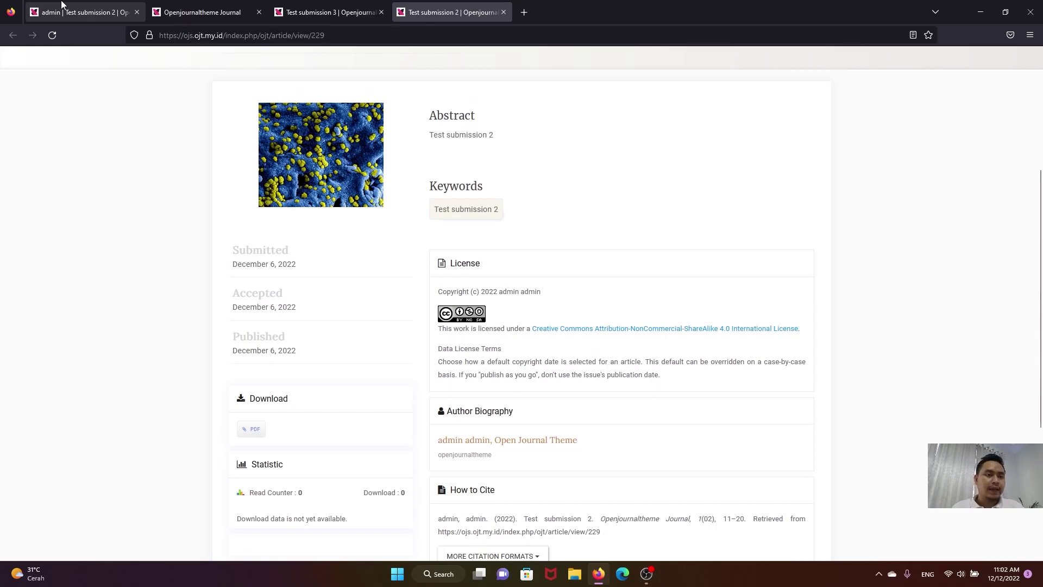
# Return to the distribution settings and review the copyright holder, license, copyright year and license terms.
pyautogui.click(106, 18)
pyautogui.click(28, 235)
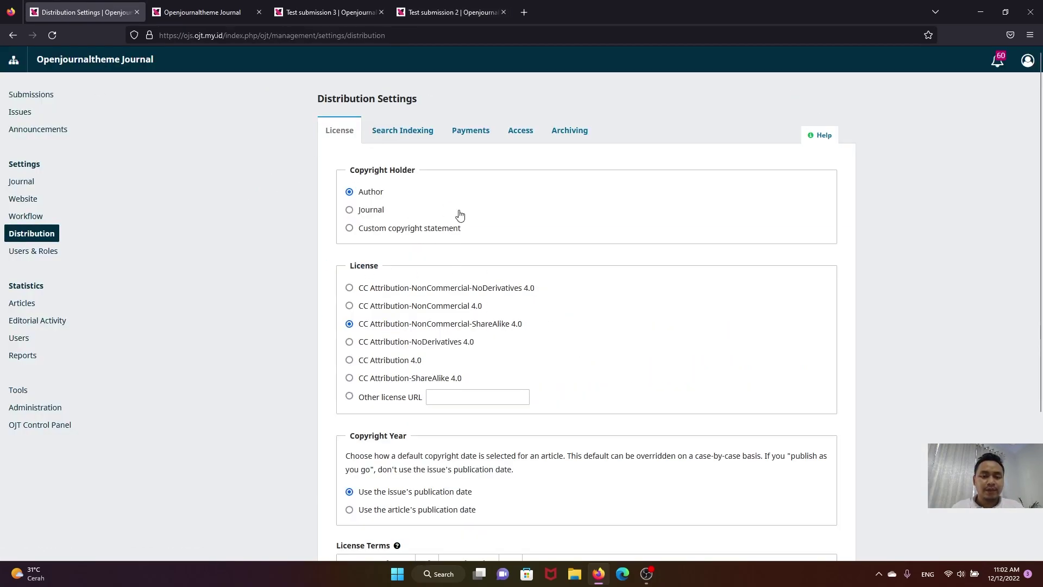
pyautogui.scroll(-4, 447, 302)
pyautogui.scroll(4, 474, 289)
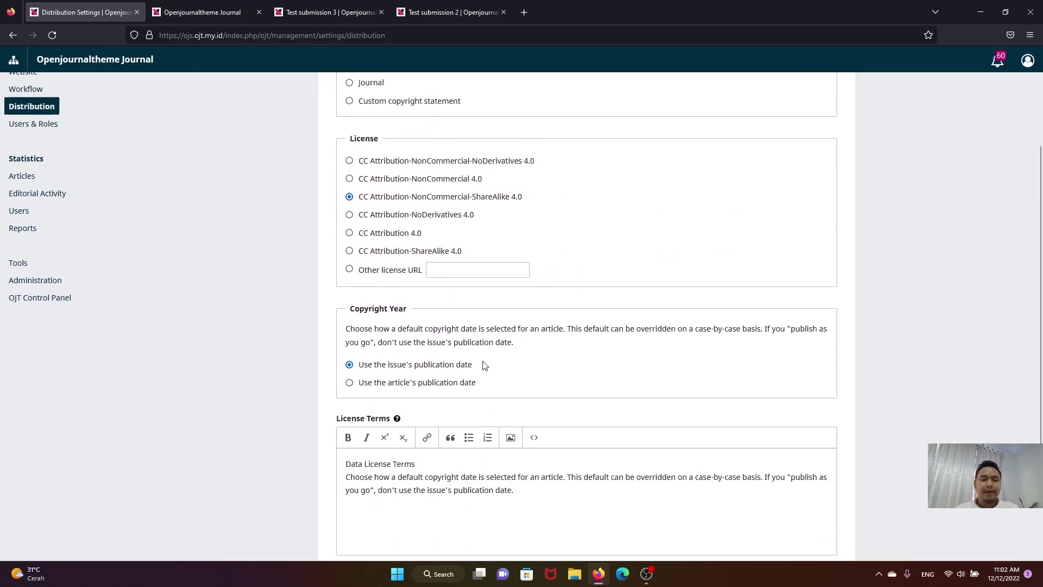
pyautogui.scroll(-2, 464, 329)
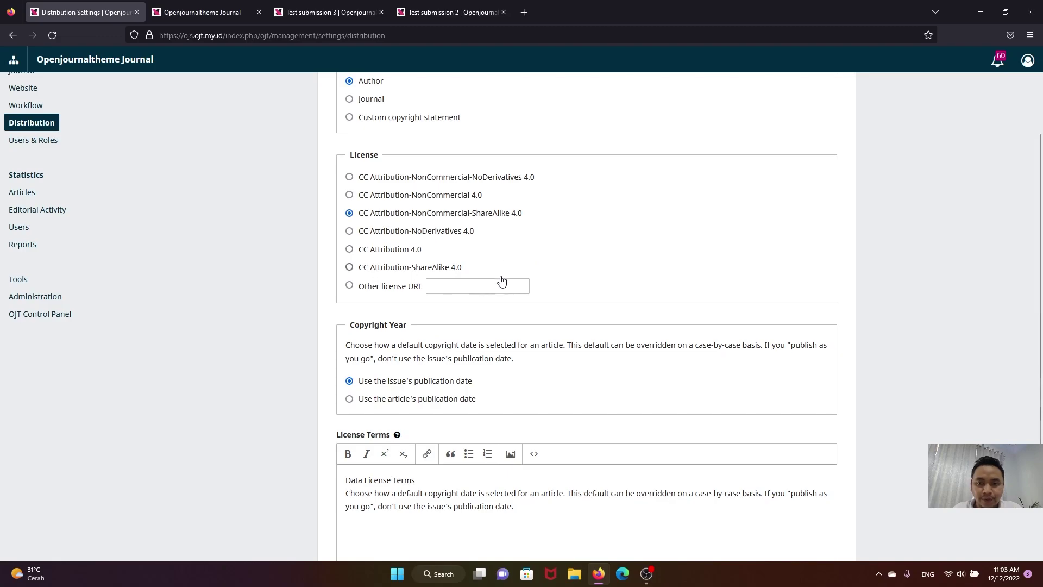
pyautogui.scroll(2, 503, 286)
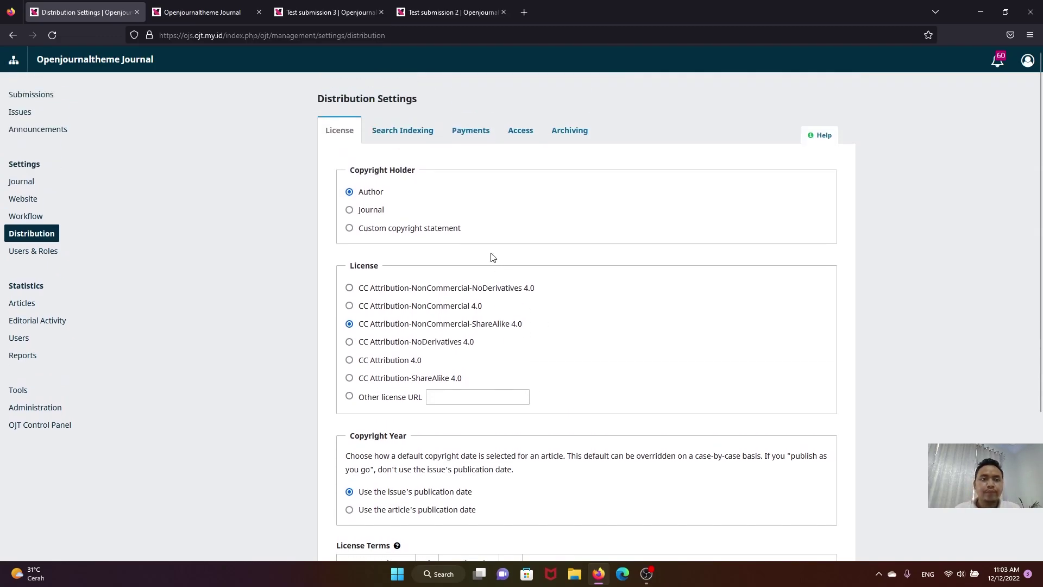
# Open the Search Indexing settings and examine the Description and Custom Tags fields.
pyautogui.click(396, 133)
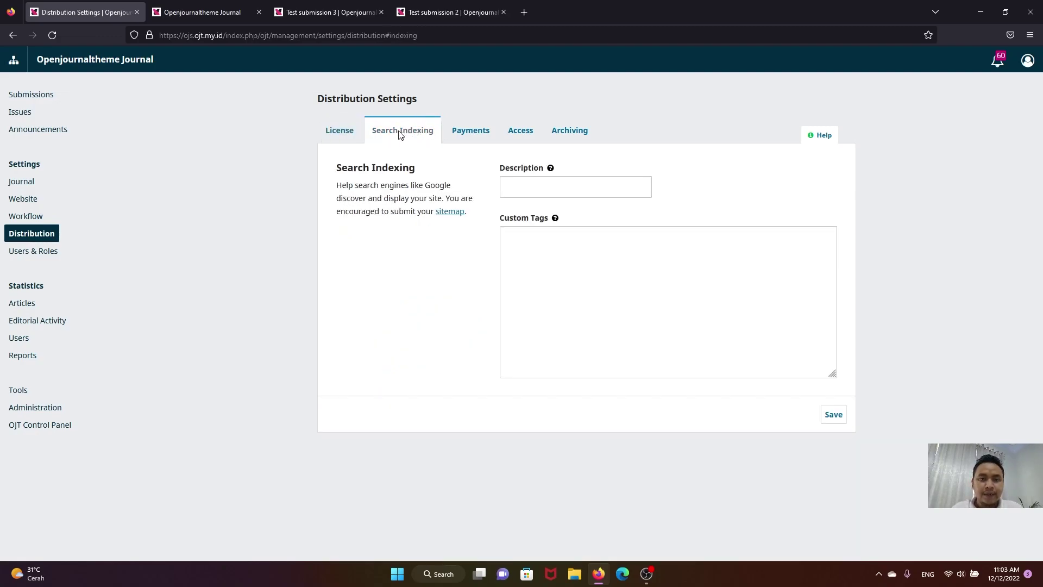
pyautogui.click(510, 181)
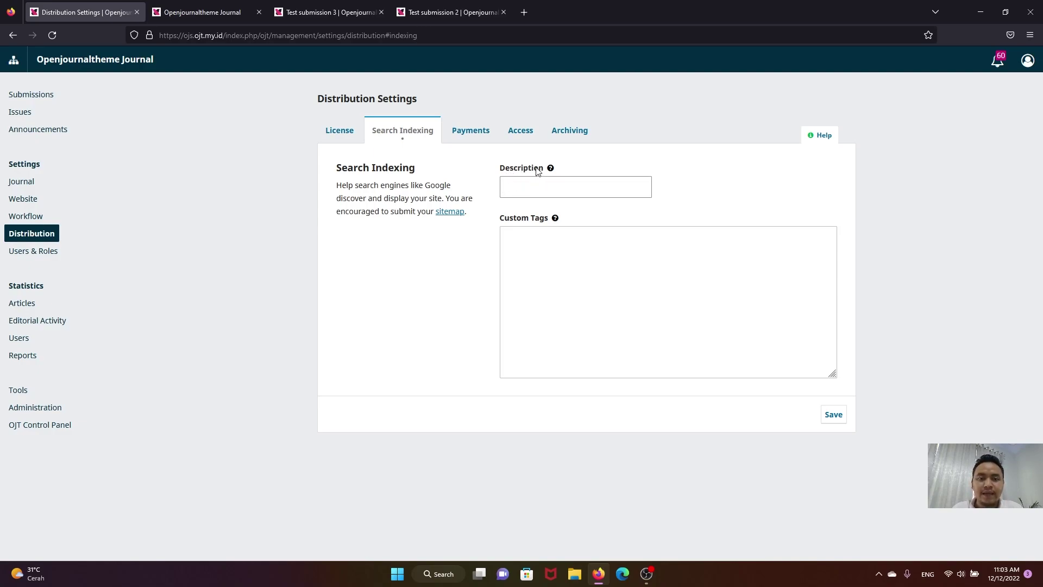
pyautogui.click(547, 215)
pyautogui.click(542, 192)
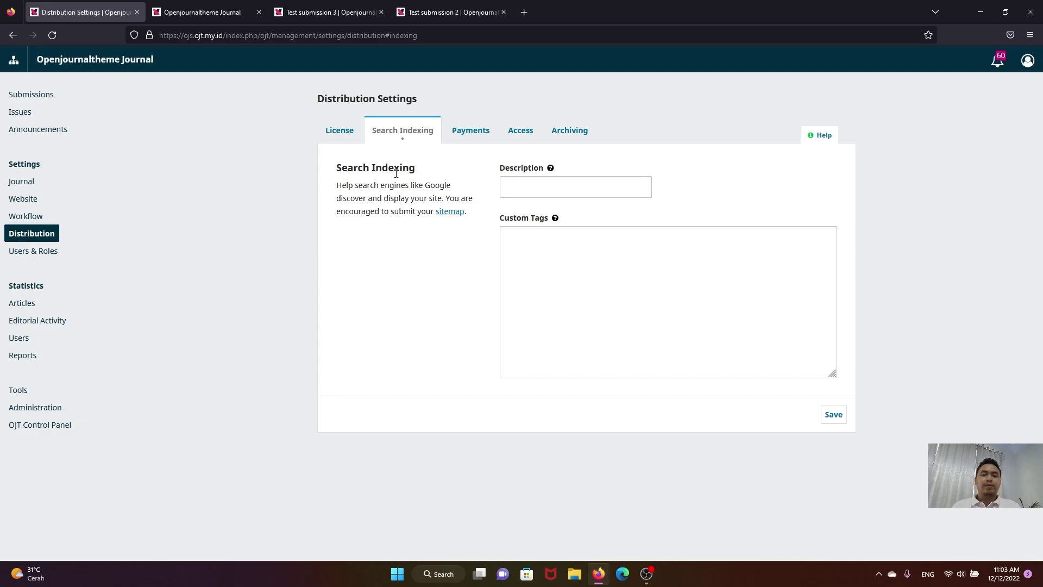
pyautogui.click(524, 186)
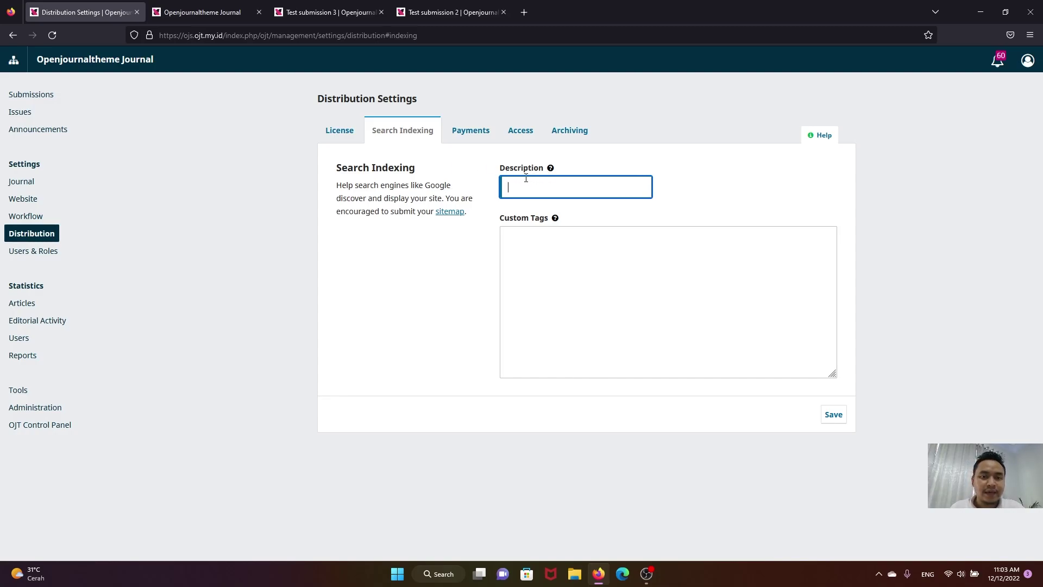
# Copy the first sentence of the Current Issue description from the journal homepage into the Search Indexing Description.
pyautogui.click(214, 15)
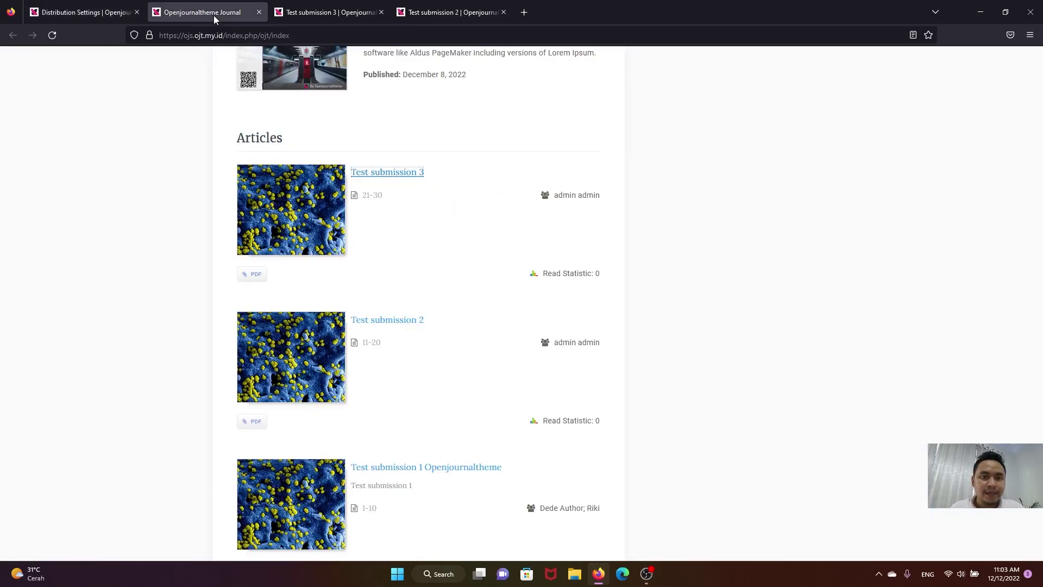
pyautogui.scroll(10, 335, 242)
pyautogui.scroll(-4, 354, 358)
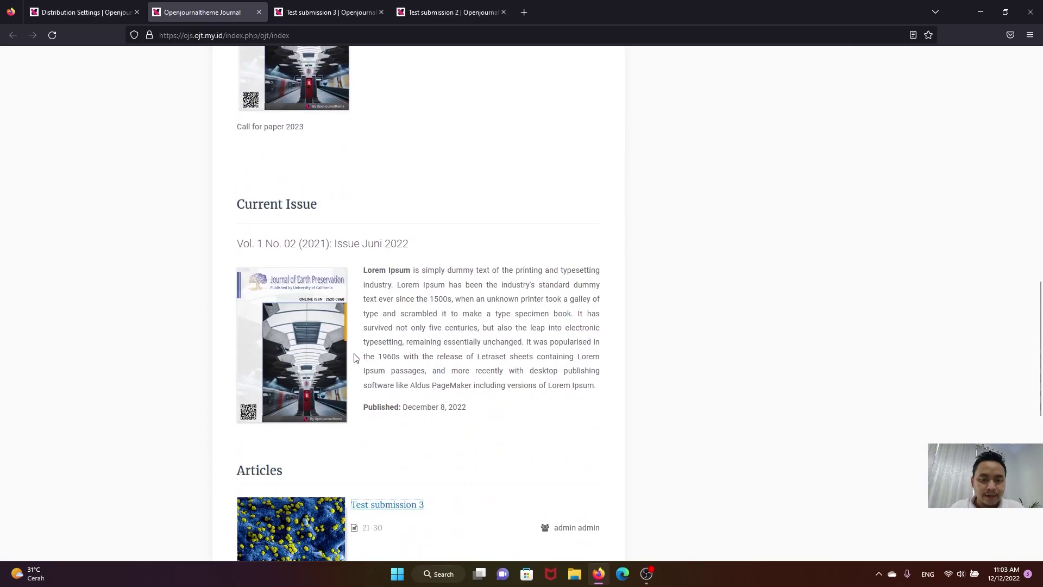
pyautogui.moveTo(364, 270); pyautogui.dragTo(395, 285)
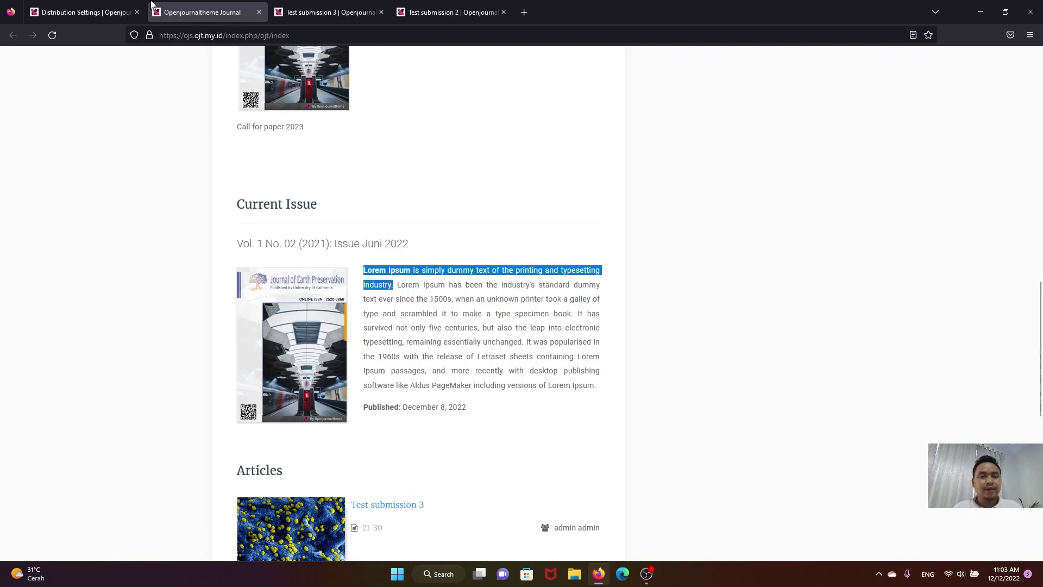
pyautogui.click(87, 12)
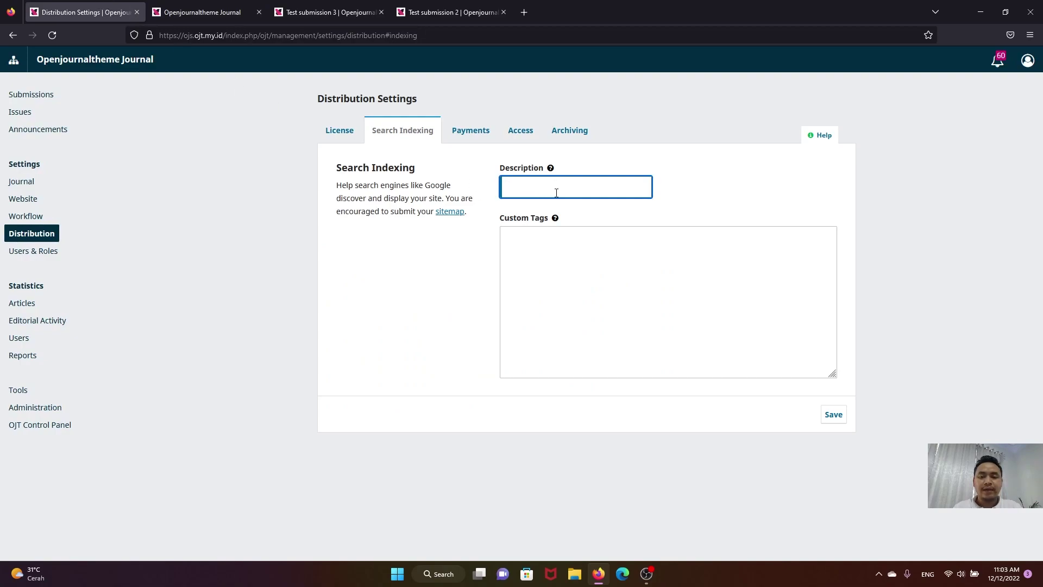
pyautogui.hotkey('ctrl', 'v')
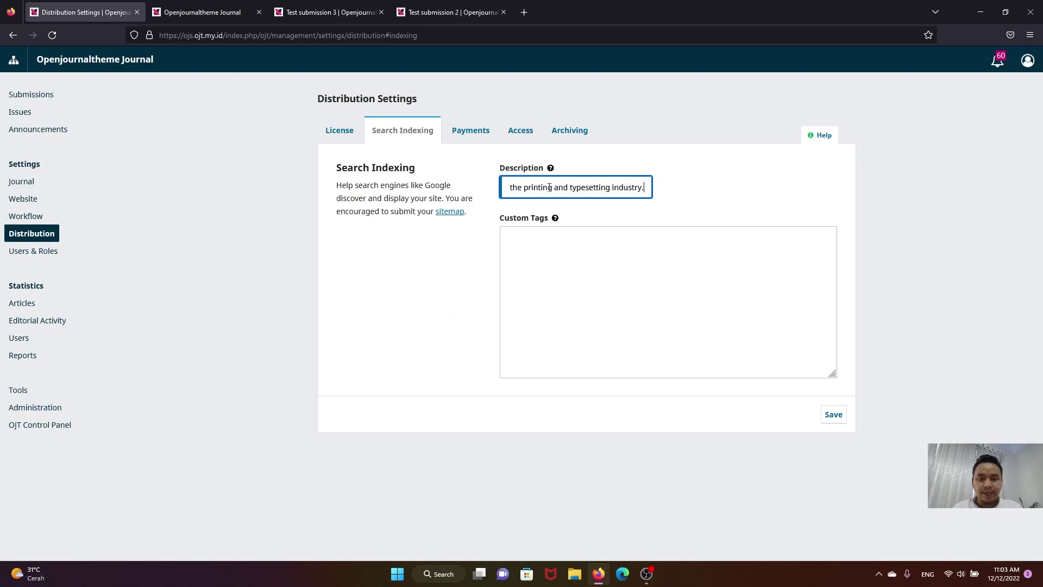
# Enter "manajemen, akutansi, dll" as the Custom Tags and save the Search Indexing settings.
pyautogui.click(602, 248)
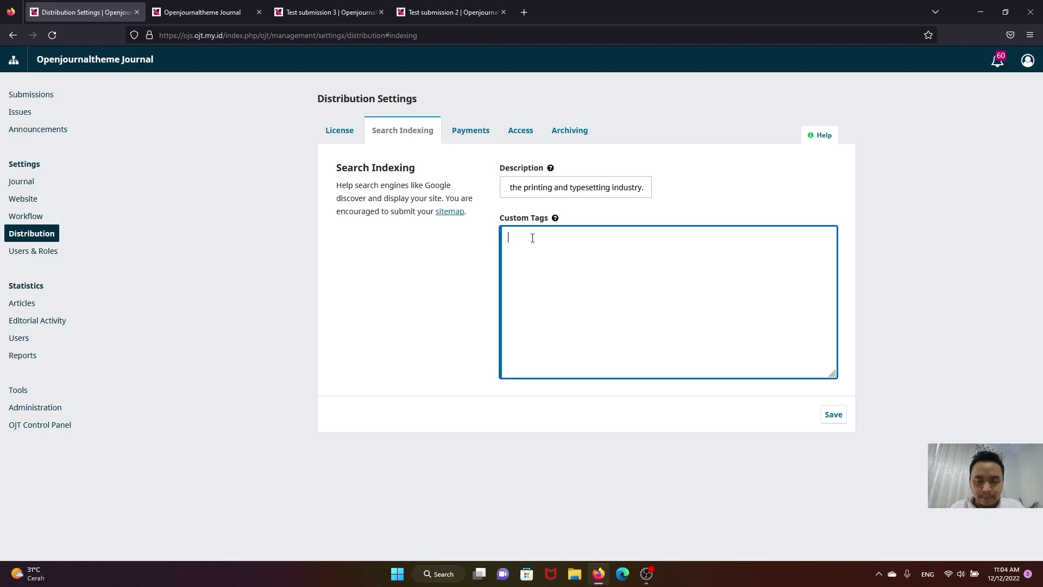
pyautogui.write('manajemen')
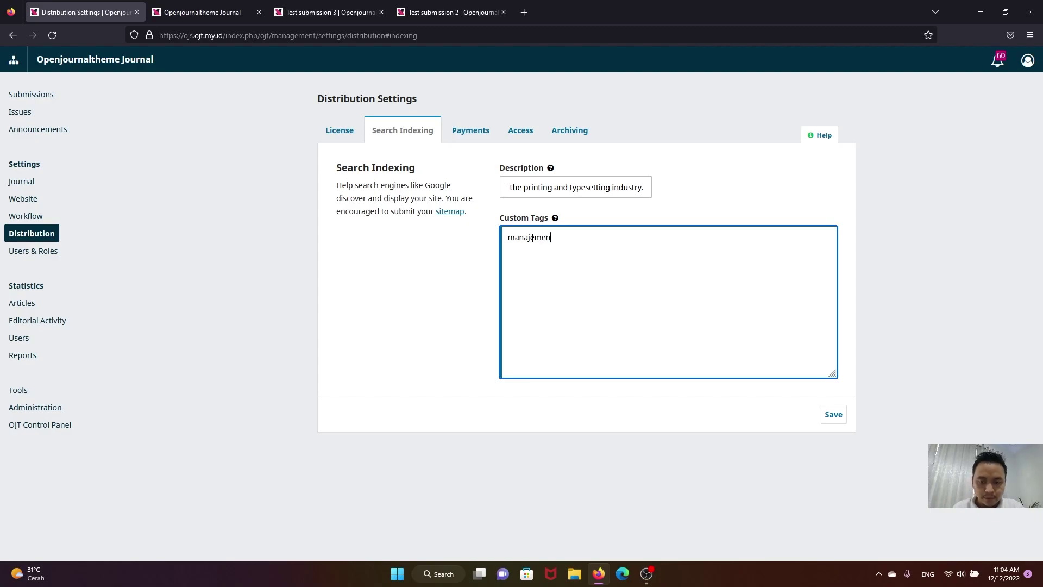
pyautogui.write(', akutansi, dll')
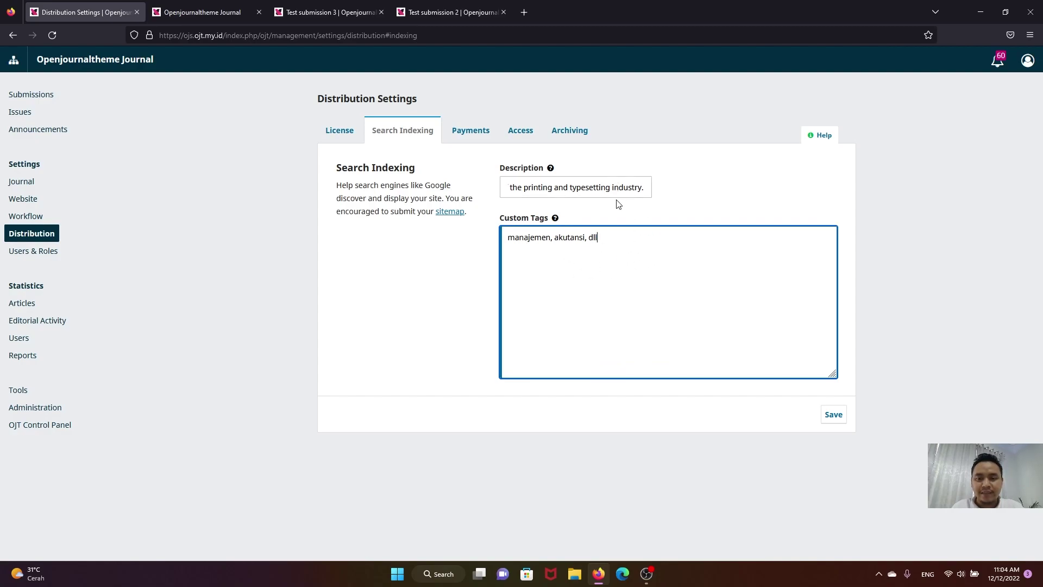
pyautogui.click(833, 414)
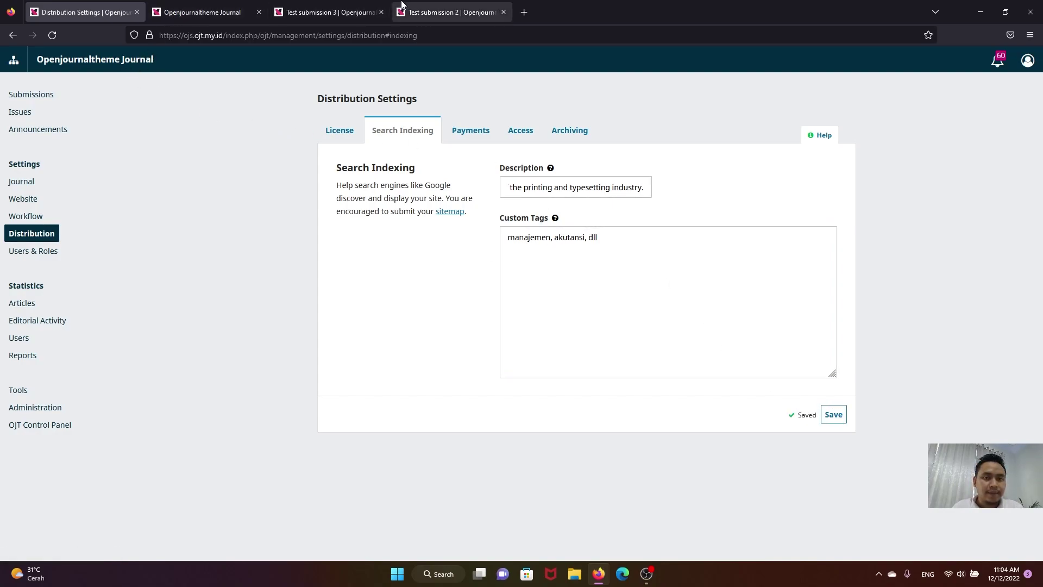
# Open the journal homepage in a new tab and compare the custom tags text at its top with the Custom Tags setting.
pyautogui.rightClick(93, 56)
pyautogui.click(114, 64)
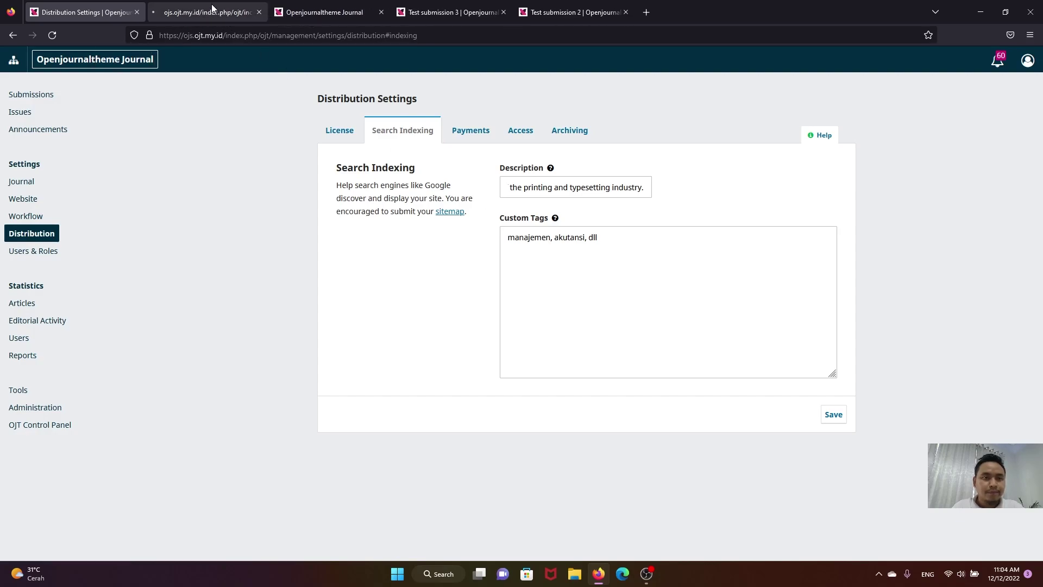
pyautogui.click(211, 4)
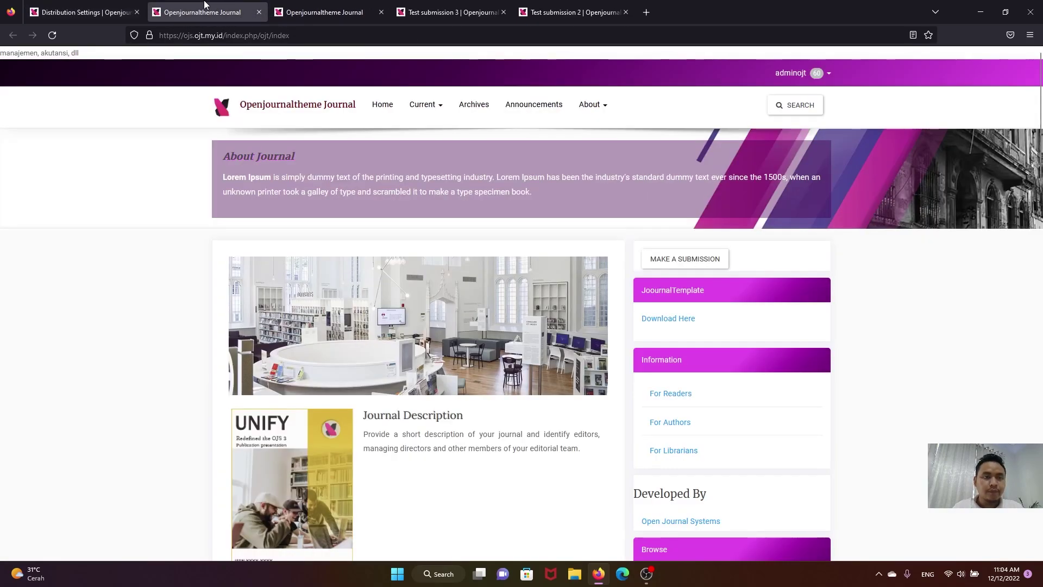
pyautogui.click(95, 12)
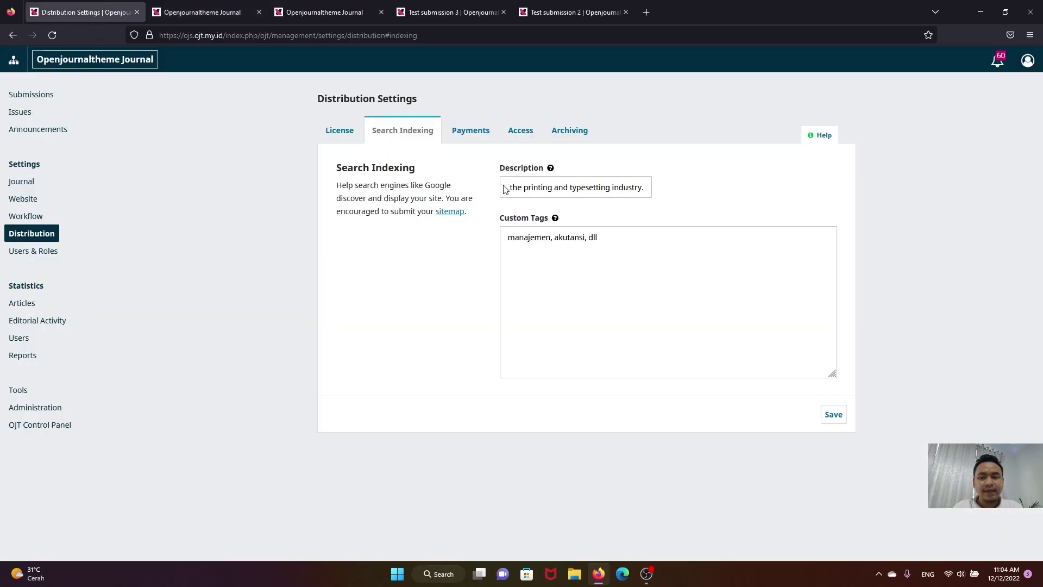
pyautogui.moveTo(607, 239); pyautogui.dragTo(2, 53)
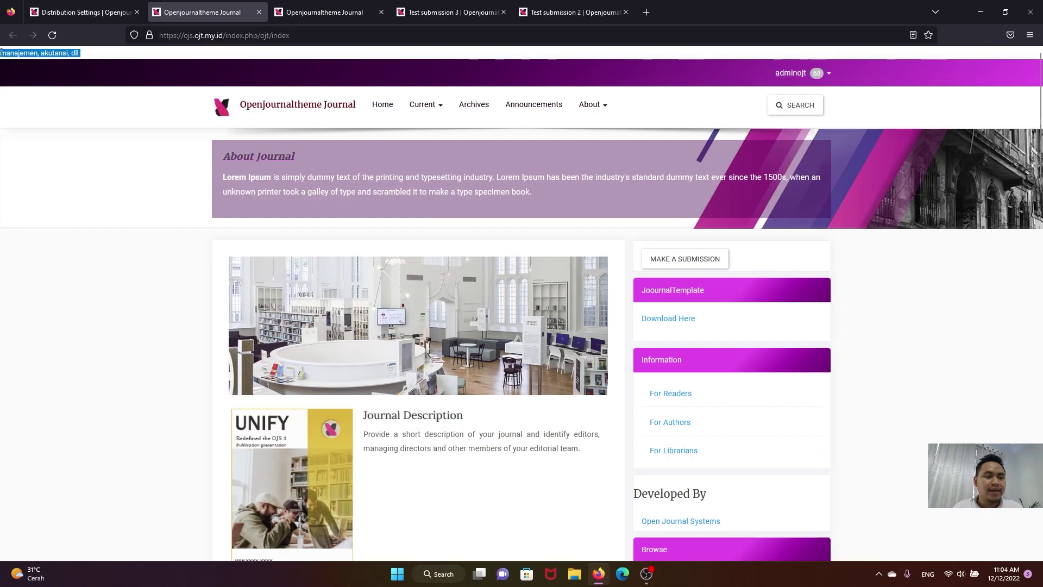
pyautogui.click(63, 156)
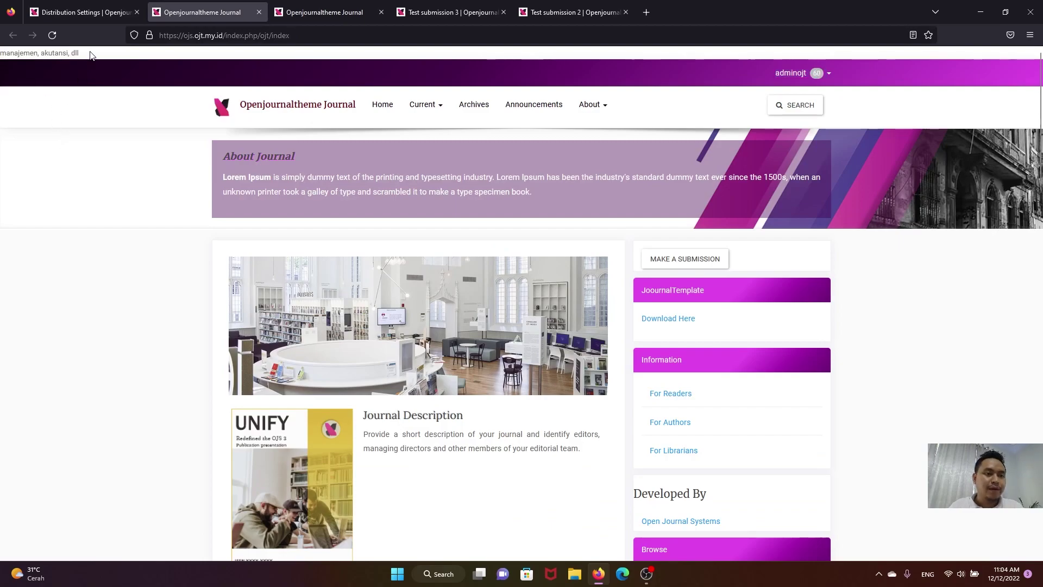
pyautogui.moveTo(87, 54); pyautogui.dragTo(1, 53)
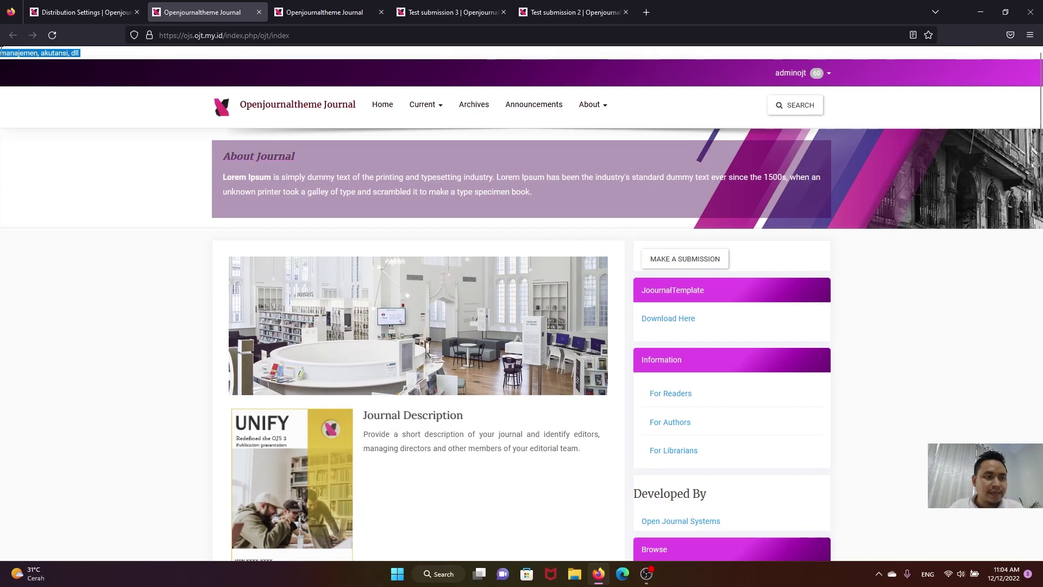
pyautogui.click(63, 168)
pyautogui.moveTo(82, 53); pyautogui.dragTo(1, 57)
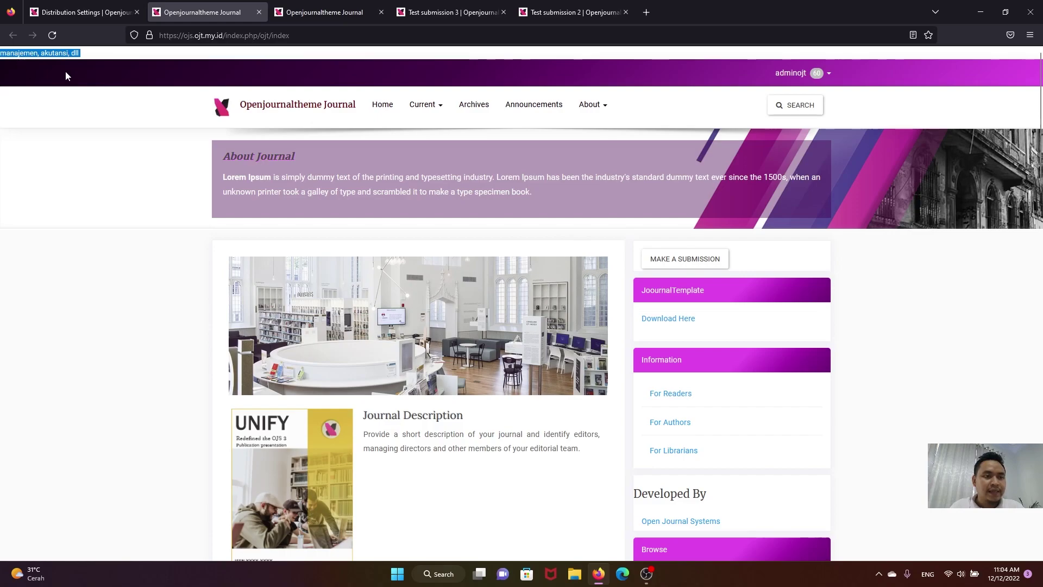
pyautogui.click(95, 7)
pyautogui.click(567, 294)
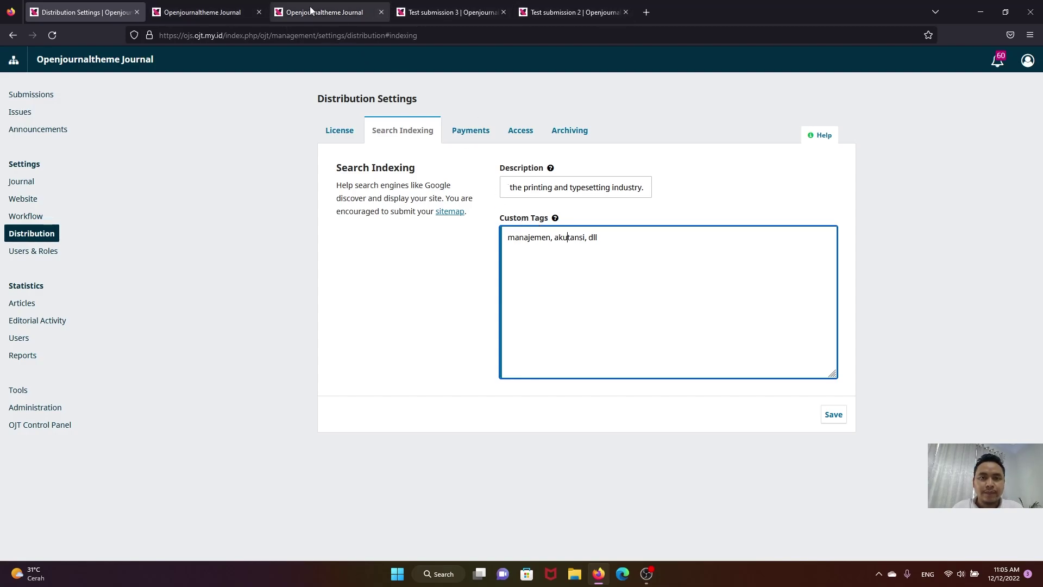
# Close the journal homepage and test submission article tabs, keeping only the distribution settings open.
pyautogui.click(247, 12)
pyautogui.click(259, 12)
pyautogui.click(258, 12)
pyautogui.click(259, 12)
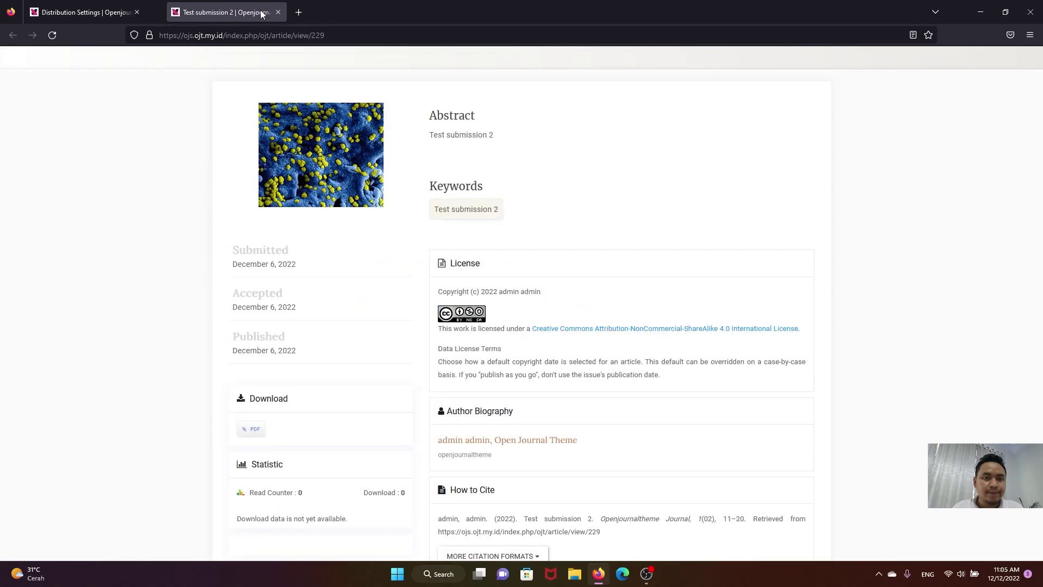
pyautogui.middleClick(261, 12)
# Search the web for "meta tag" in a new tab and view the example on the W3Schools HTML meta tag page.
pyautogui.click(151, 14)
pyautogui.click(187, 35)
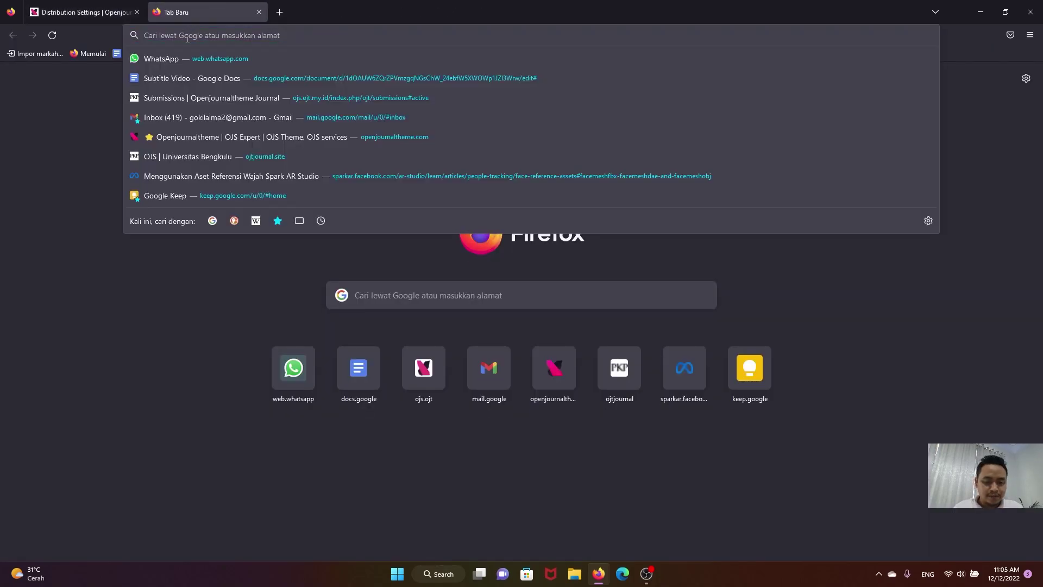
pyautogui.write('meta tag')
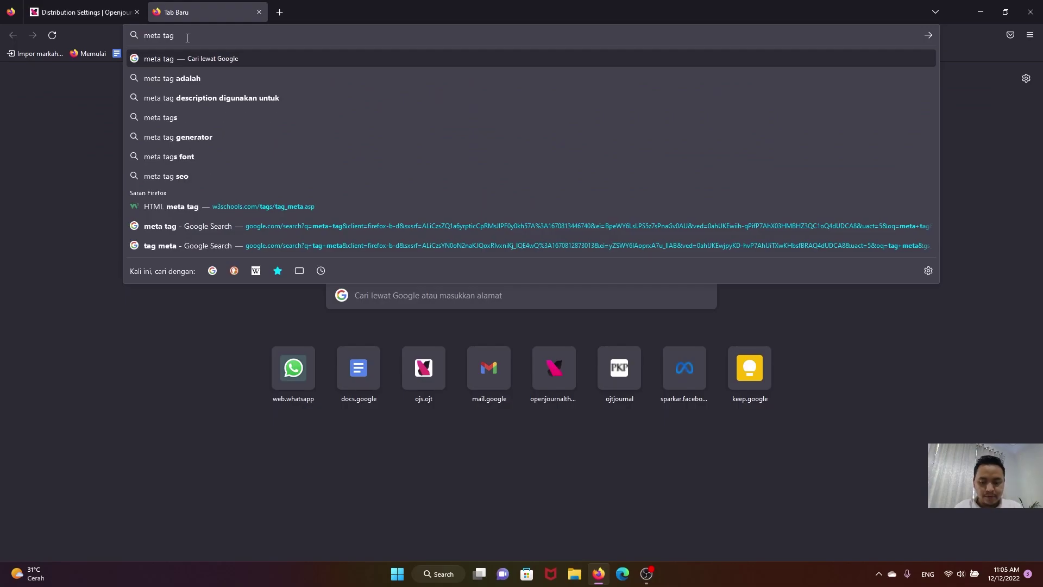
pyautogui.press('Return')
pyautogui.click(192, 168)
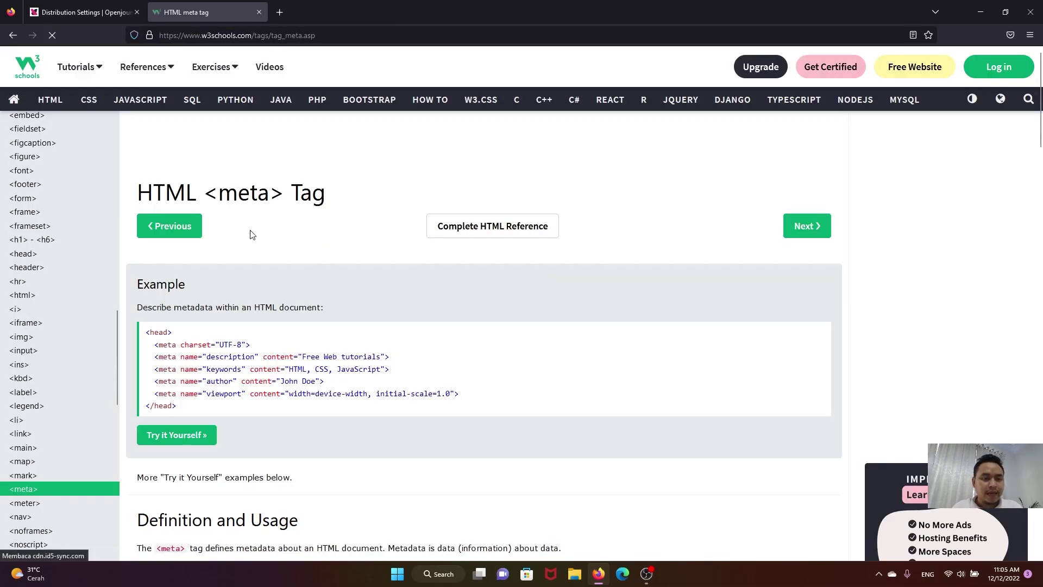
pyautogui.scroll(-2, 252, 231)
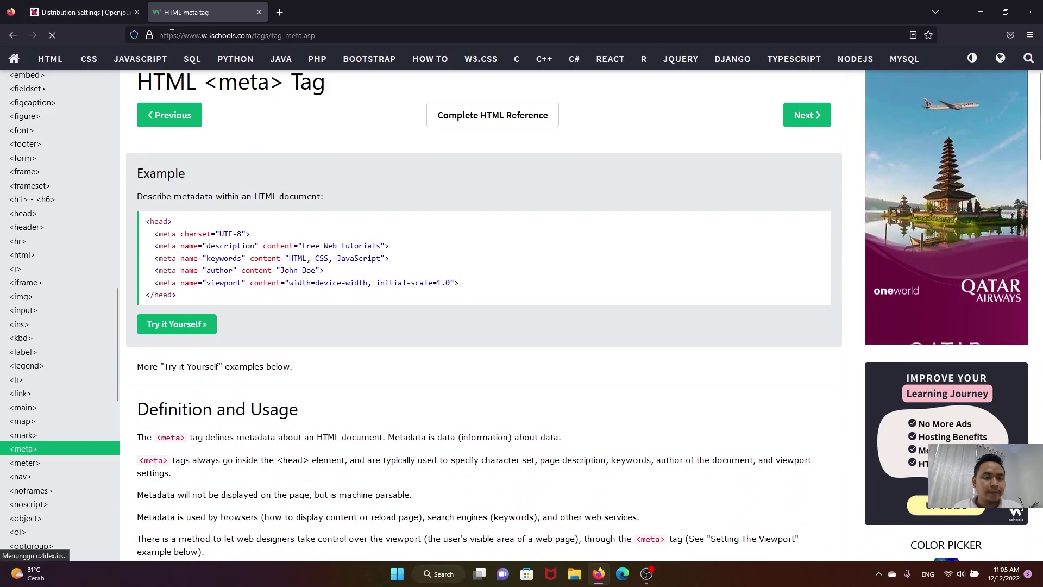
# Copy the W3Schools example head block with its meta tags and paste it two lines below the existing Custom Tags text.
pyautogui.click(111, 6)
pyautogui.moveTo(585, 237); pyautogui.dragTo(579, 238)
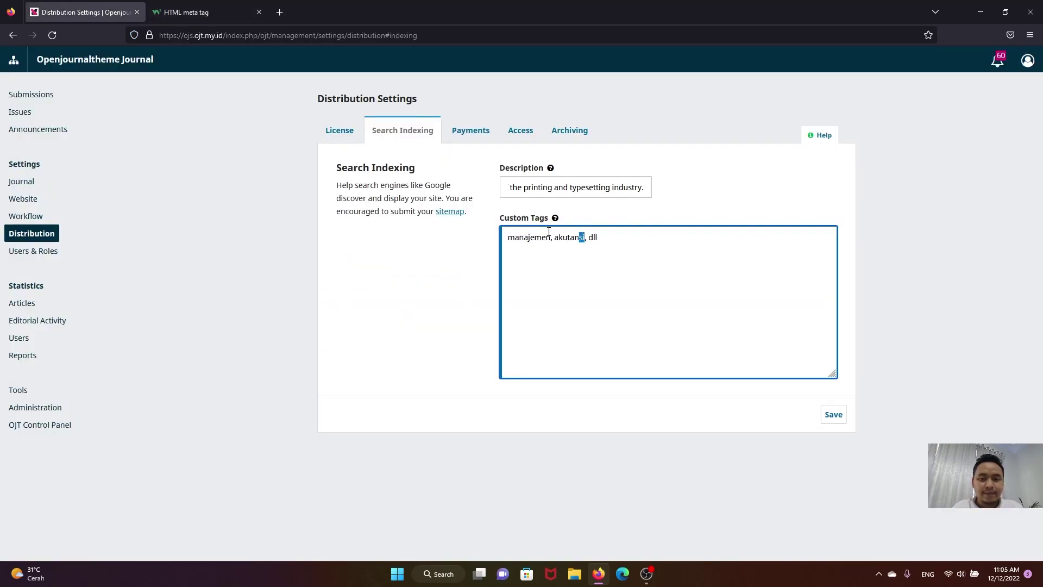
pyautogui.click(619, 268)
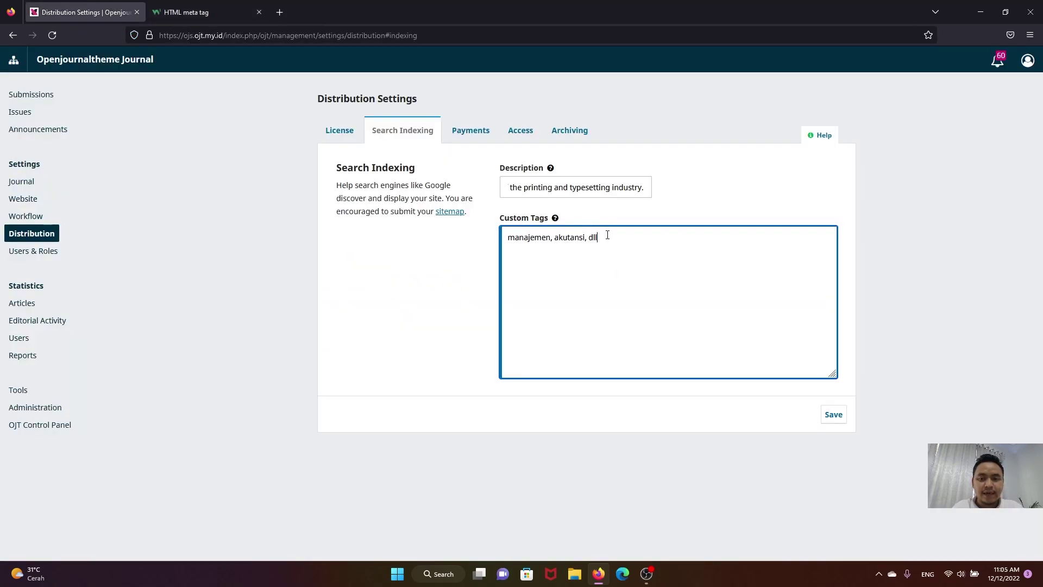
pyautogui.click(215, 12)
pyautogui.moveTo(145, 221); pyautogui.dragTo(178, 301)
pyautogui.hotkey('ctrl', 'c')
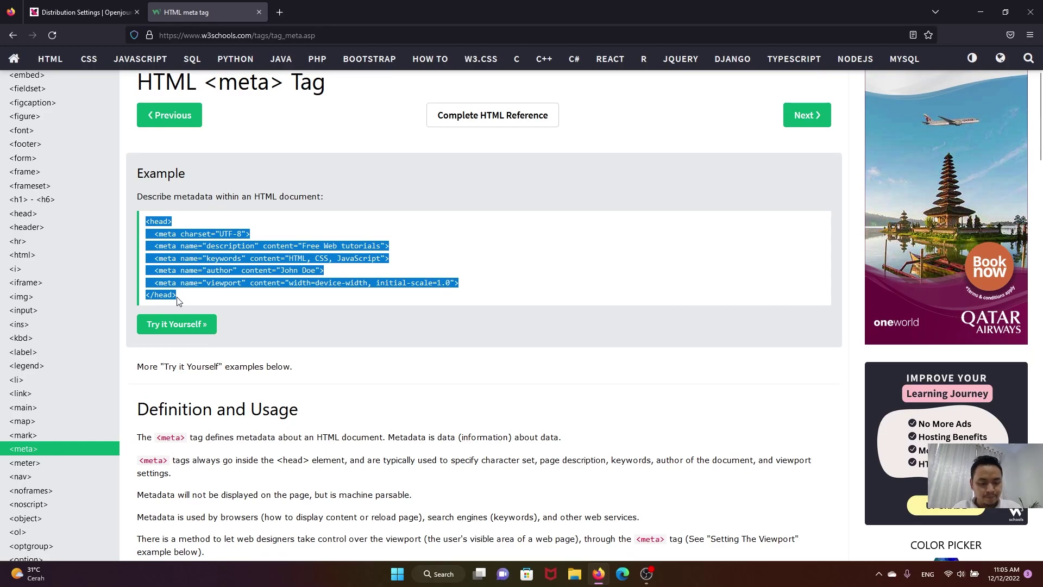
pyautogui.click(82, 12)
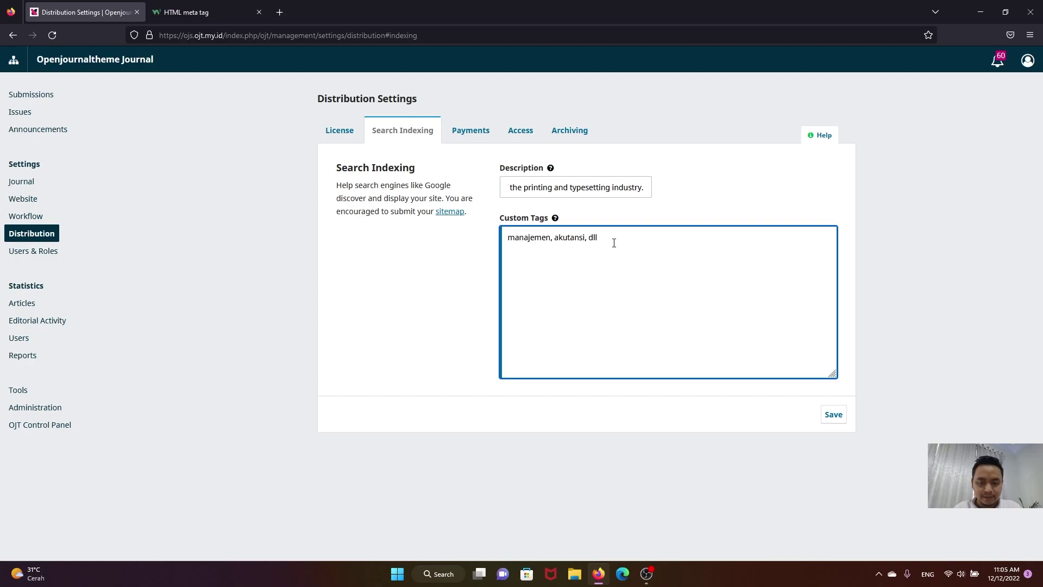
pyautogui.press('Return')
pyautogui.press('Return')
pyautogui.hotkey('ctrl', 'v')
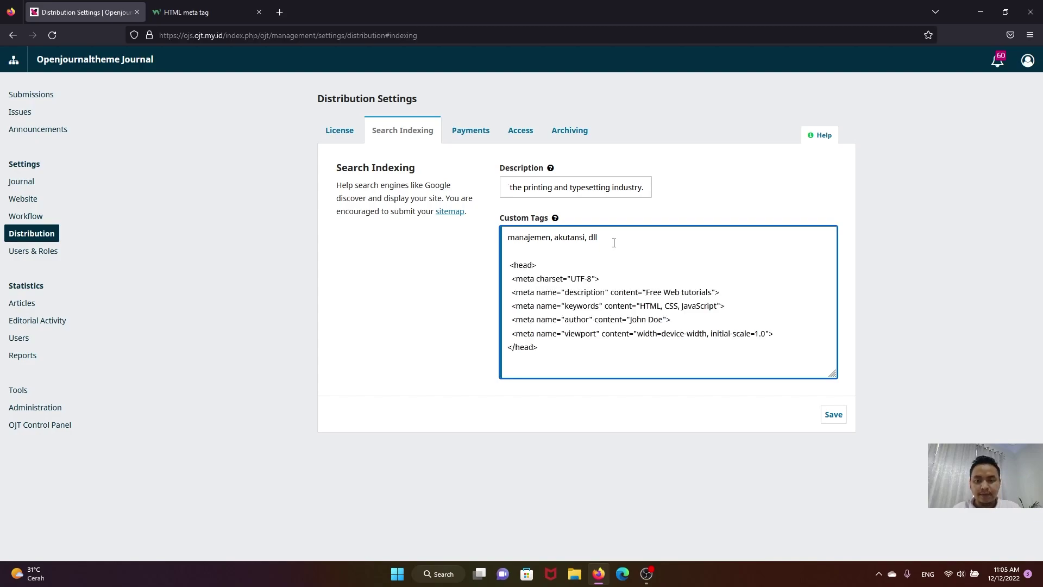
# Delete the description, author and viewport meta lines from the Custom Tags block, keeping the charset and keywords lines.
pyautogui.moveTo(604, 239); pyautogui.dragTo(507, 238)
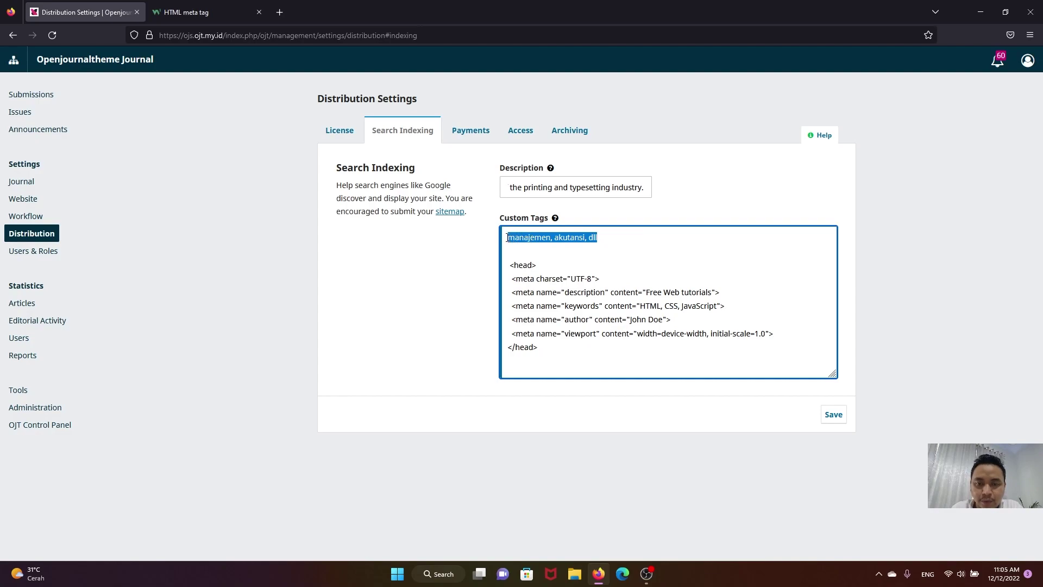
pyautogui.click(590, 256)
pyautogui.moveTo(730, 314); pyautogui.dragTo(511, 311)
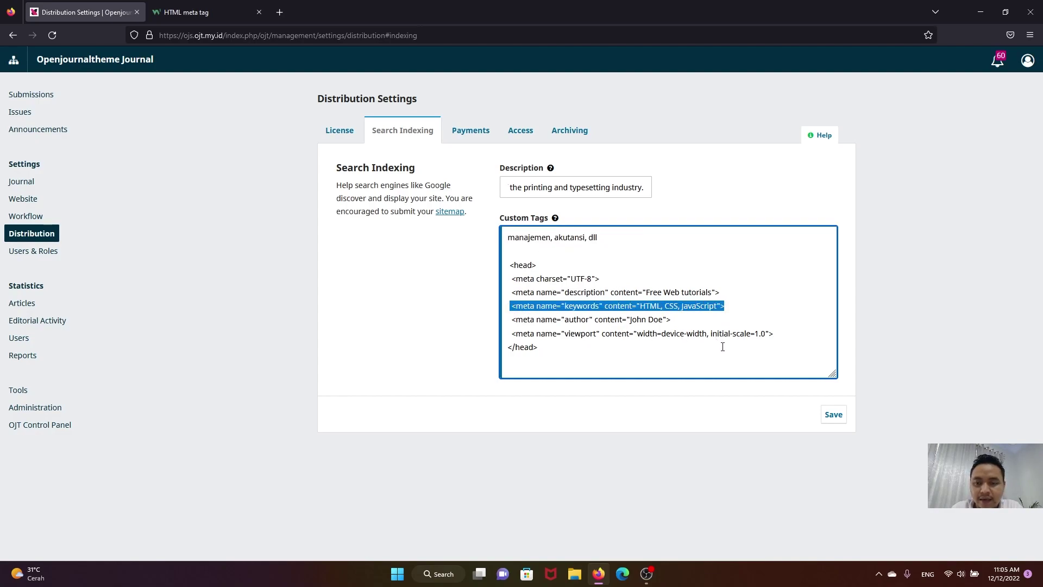
pyautogui.click(725, 334)
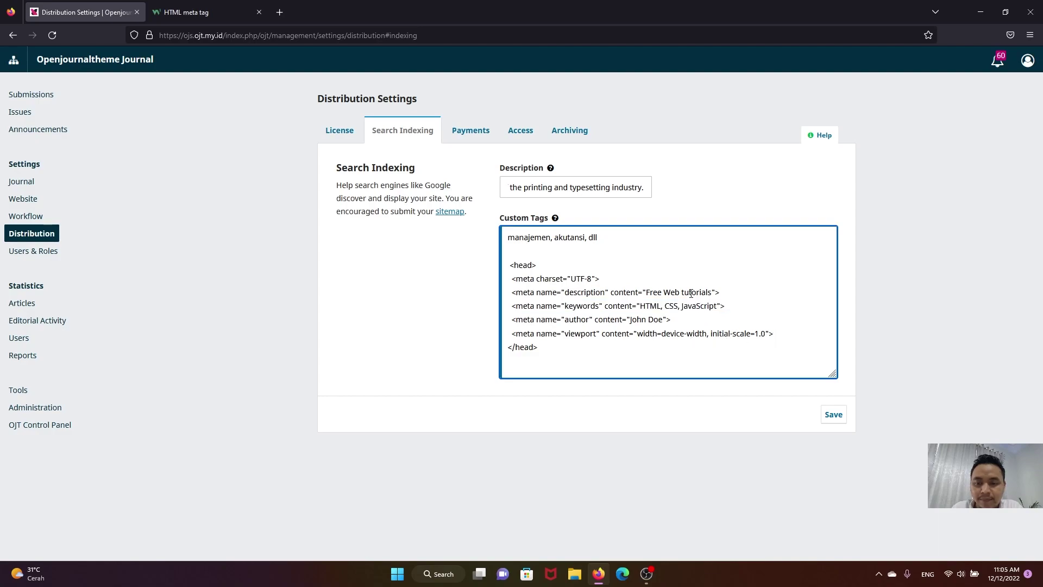
pyautogui.moveTo(733, 294); pyautogui.dragTo(504, 294)
pyautogui.press('BackSpace')
pyautogui.press('BackSpace')
pyautogui.moveTo(784, 326); pyautogui.dragTo(489, 308)
pyautogui.press('BackSpace')
pyautogui.press('BackSpace')
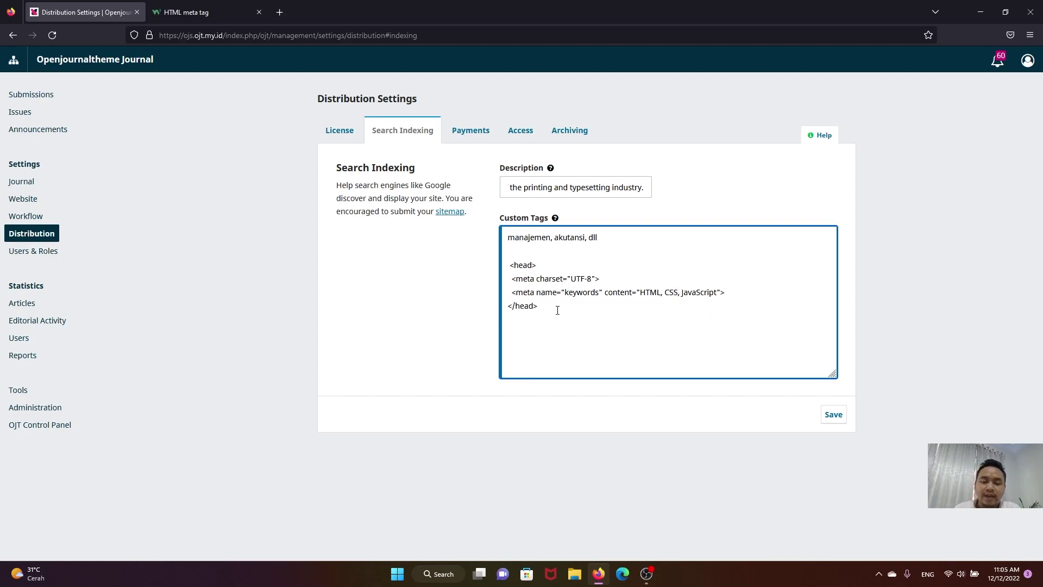
# Copy the plain "manajemen, akutansi, dll" line above the head block and remove it from the Custom Tags.
pyautogui.moveTo(541, 308); pyautogui.dragTo(504, 262)
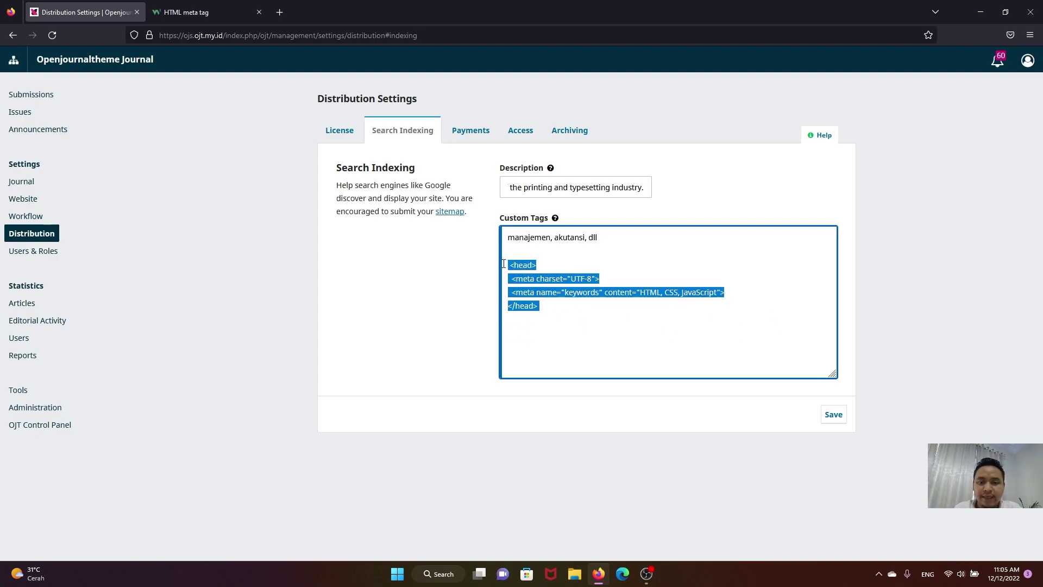
pyautogui.click(567, 319)
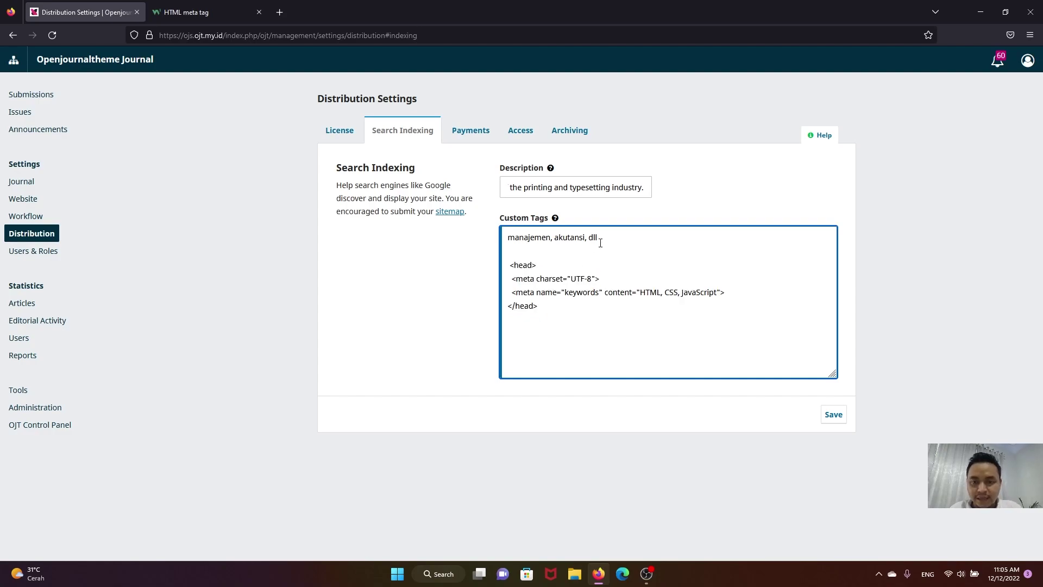
pyautogui.moveTo(605, 237); pyautogui.dragTo(508, 236)
pyautogui.hotkey('ctrl', 'c')
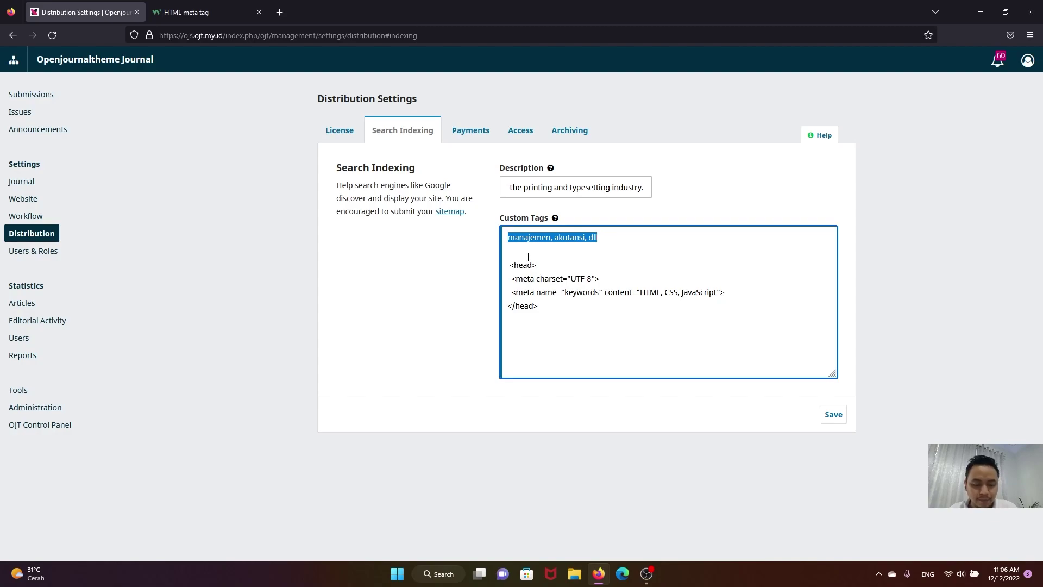
pyautogui.press('BackSpace')
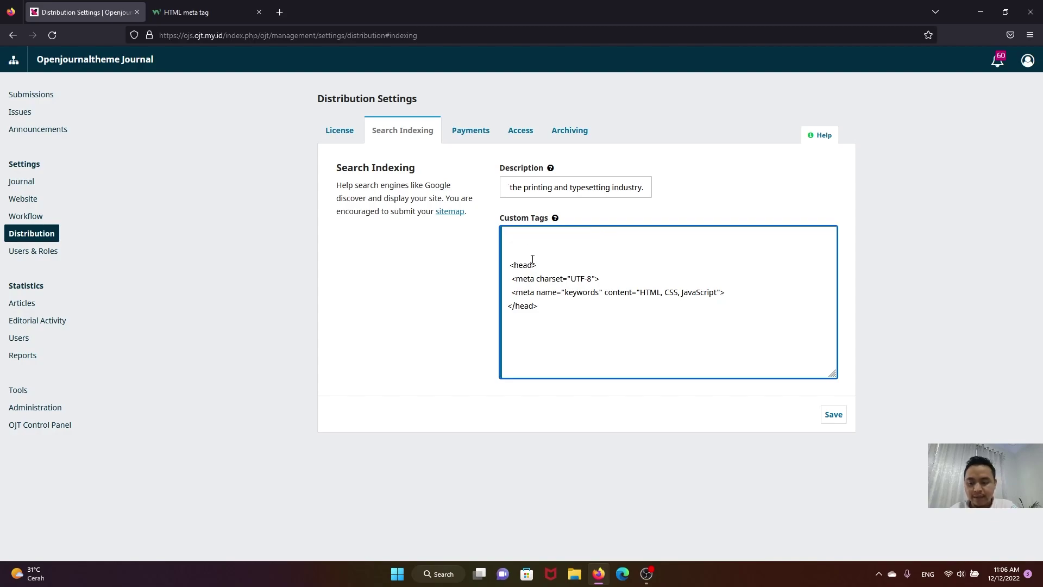
# Remove the blank lines above the head block, replace the meta keywords content with "manajemen, akutansi, dll", and save the search indexing settings.
pyautogui.press('Delete')
pyautogui.press('Delete')
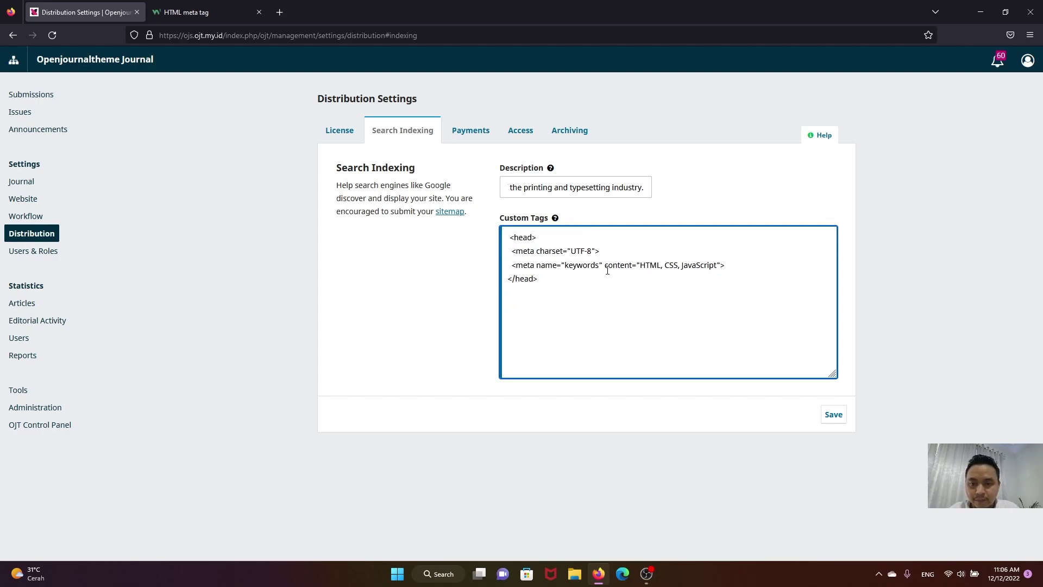
pyautogui.moveTo(606, 267); pyautogui.dragTo(718, 270)
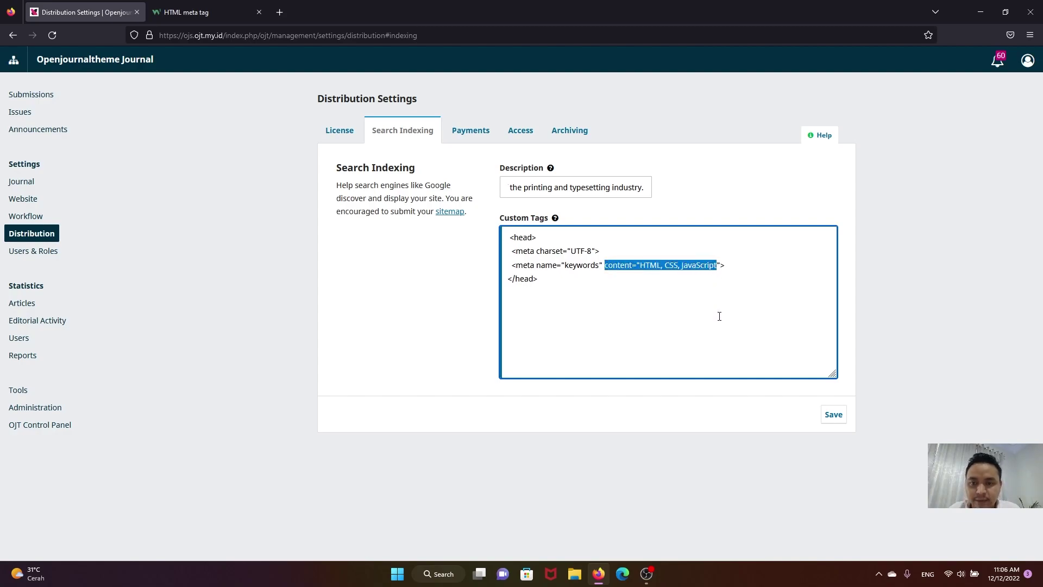
pyautogui.click(644, 275)
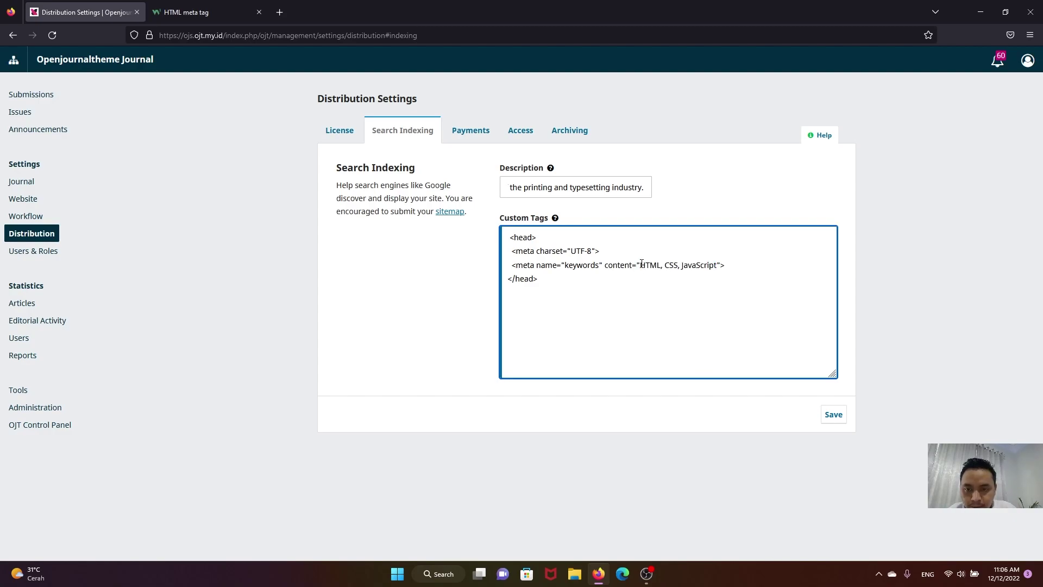
pyautogui.doubleClick(611, 265)
pyautogui.click(642, 266)
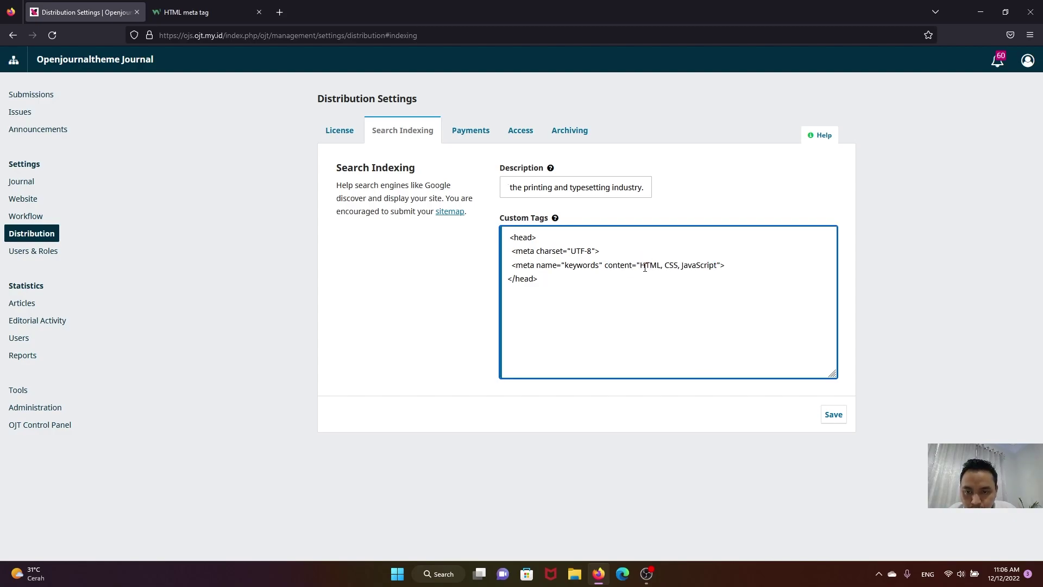
pyautogui.moveTo(644, 266); pyautogui.dragTo(715, 266)
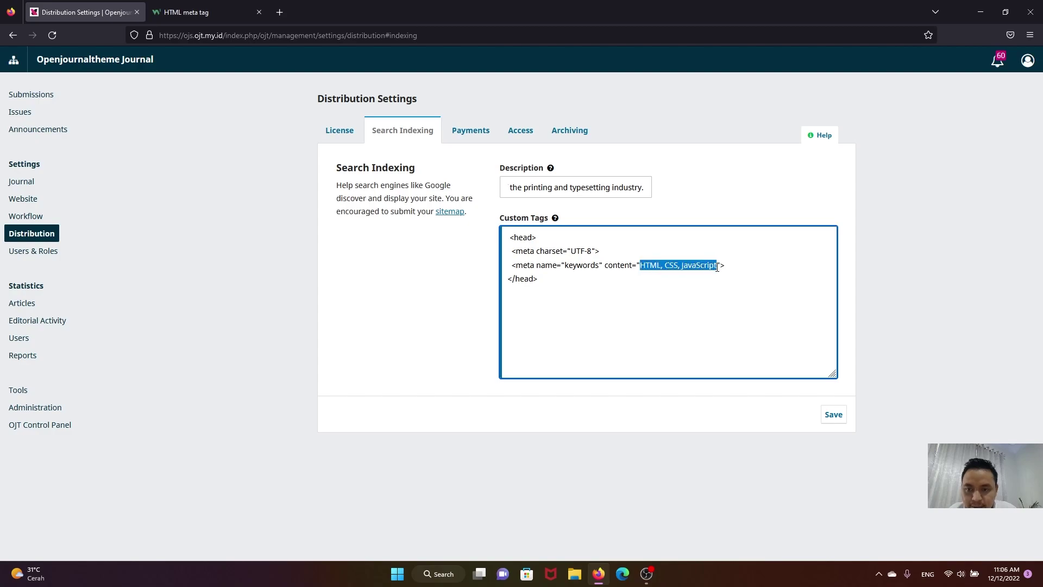
pyautogui.hotkey('ctrl', 'v')
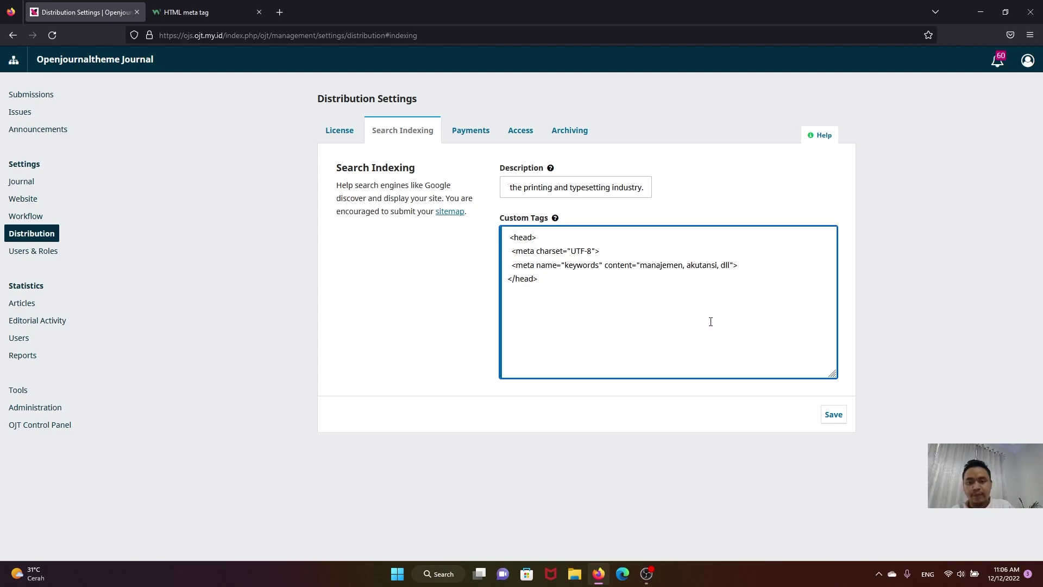
pyautogui.click(833, 414)
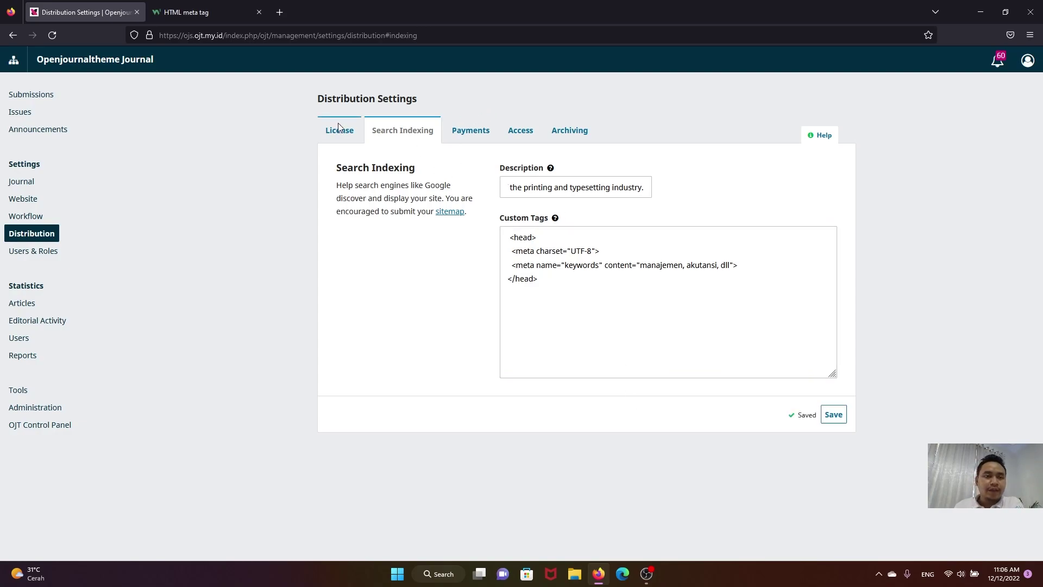
# View the journal's public homepage in a new tab, then return to the search indexing settings and review the Custom Tags block.
pyautogui.rightClick(110, 62)
pyautogui.click(118, 68)
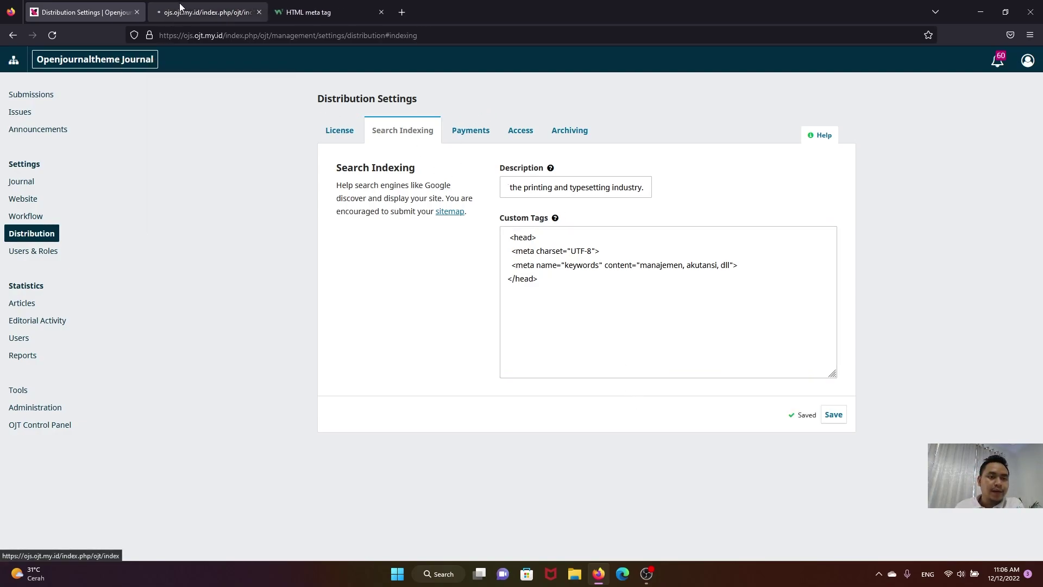
pyautogui.click(177, 13)
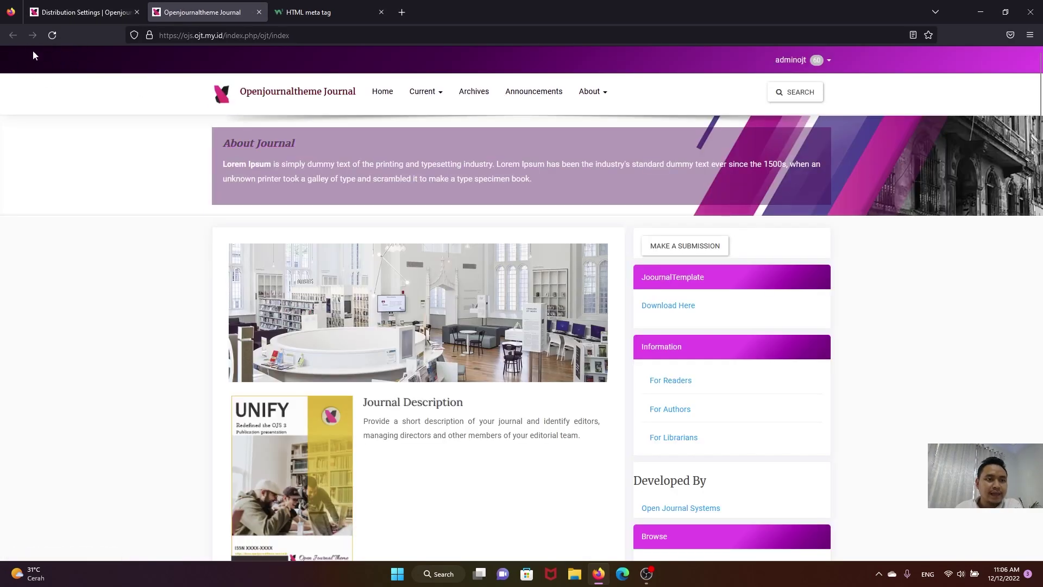
pyautogui.click(87, 11)
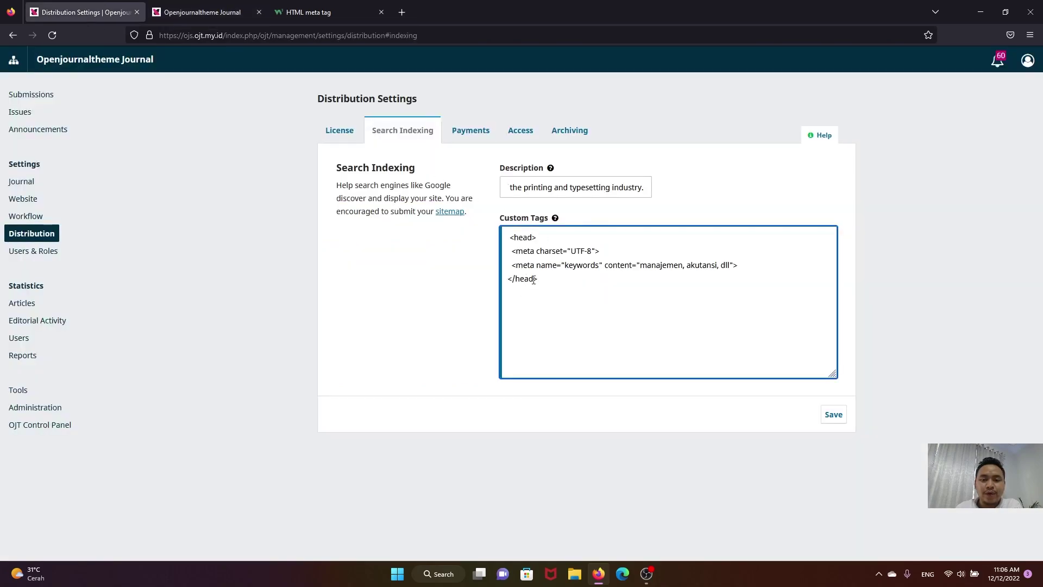
pyautogui.moveTo(543, 280); pyautogui.dragTo(510, 237)
pyautogui.click(558, 301)
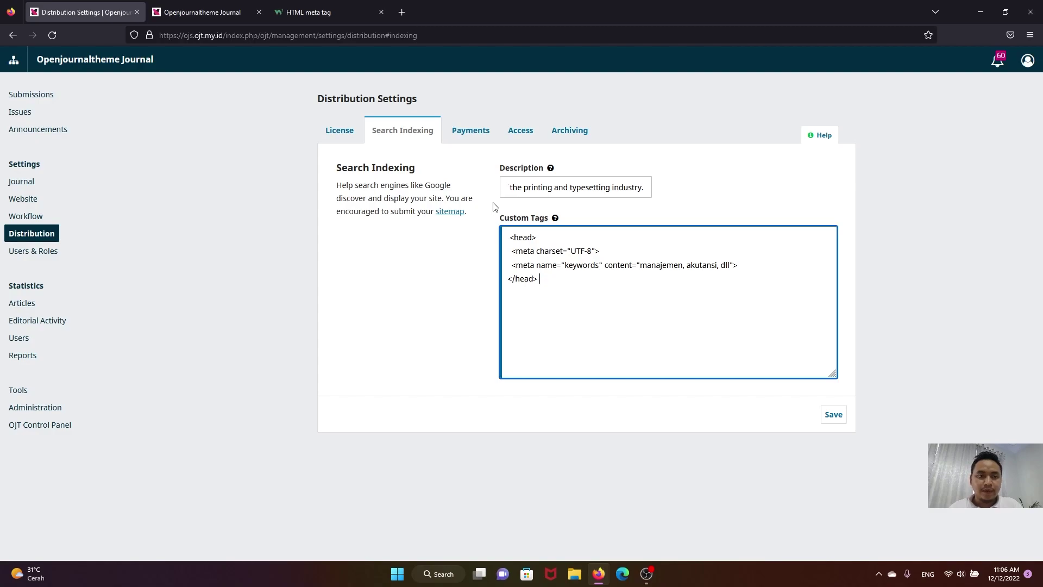
# Enable payments for the journal and look over the currency, payment plugin and manual fee payment settings.
pyautogui.click(470, 129)
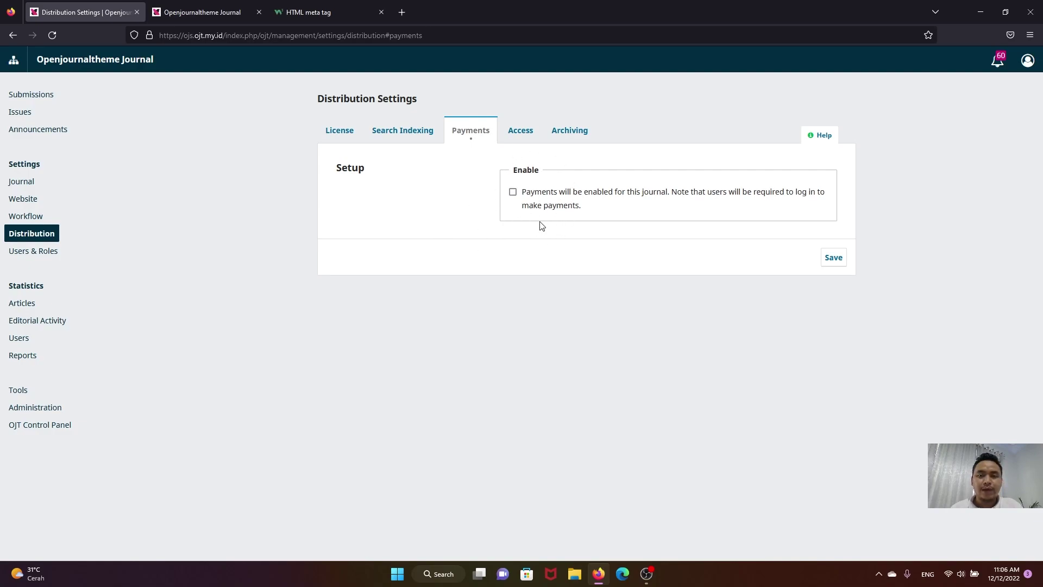
pyautogui.click(512, 193)
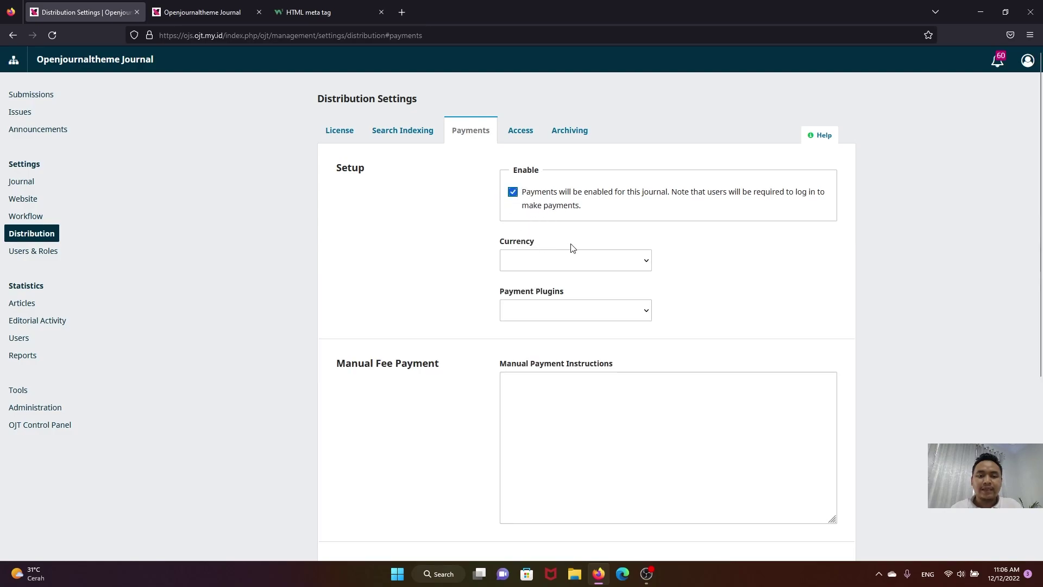
pyautogui.scroll(-3, 563, 212)
pyautogui.scroll(3, 565, 215)
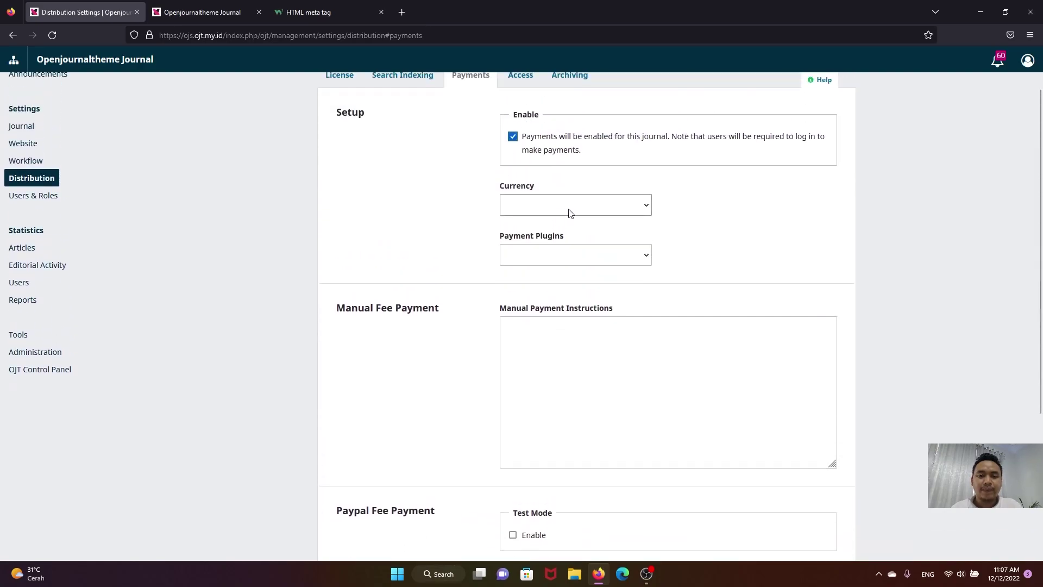
pyautogui.scroll(-2, 576, 220)
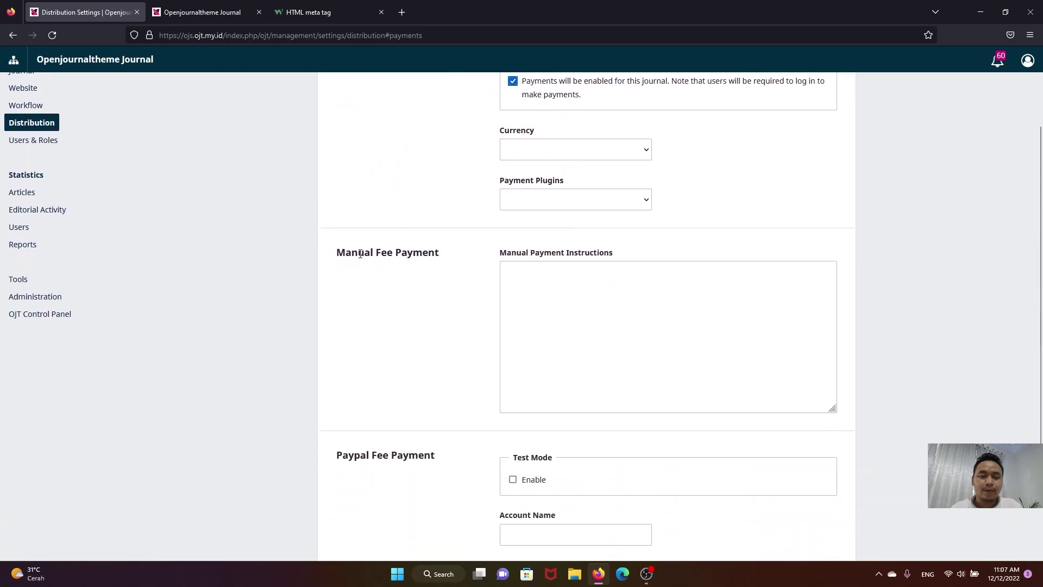
pyautogui.scroll(-3, 422, 263)
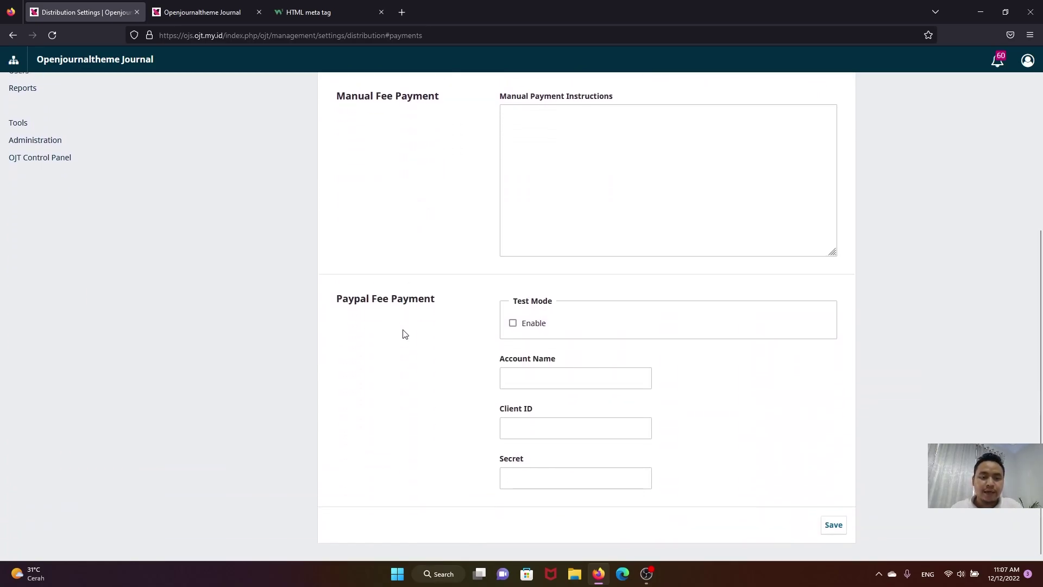
pyautogui.scroll(5, 472, 302)
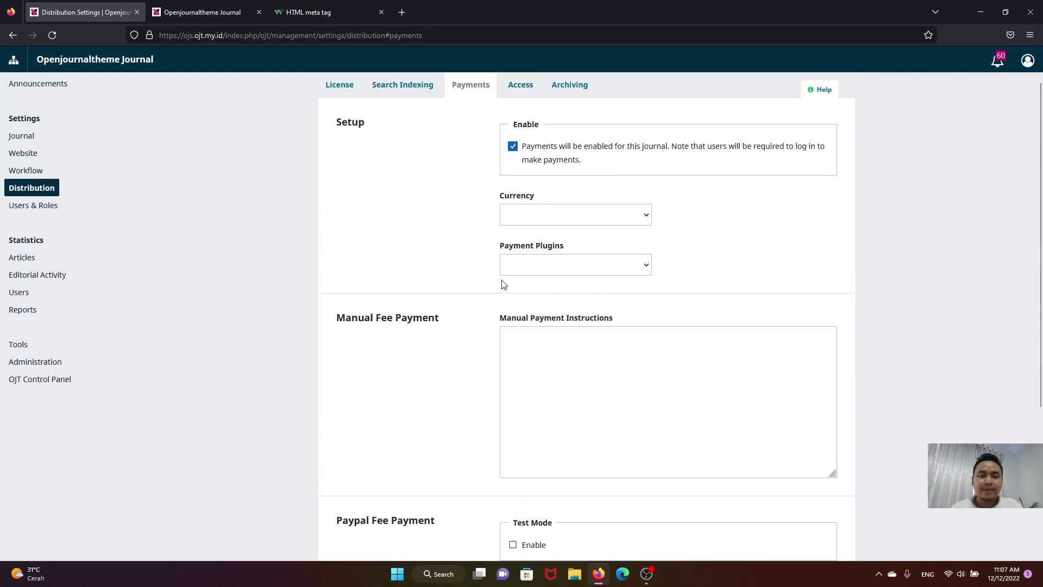
pyautogui.scroll(-3, 483, 284)
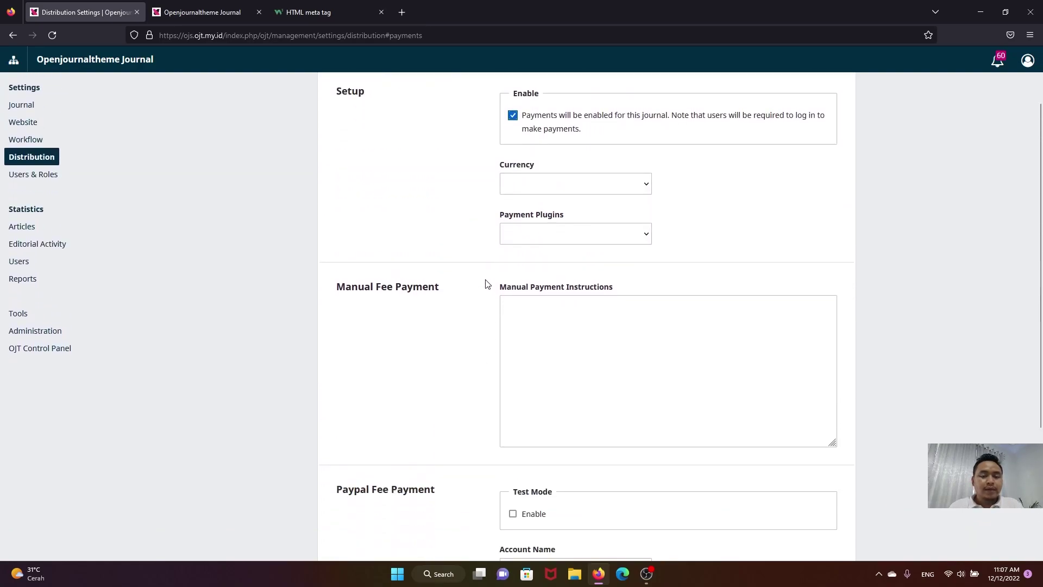
pyautogui.scroll(4, 504, 276)
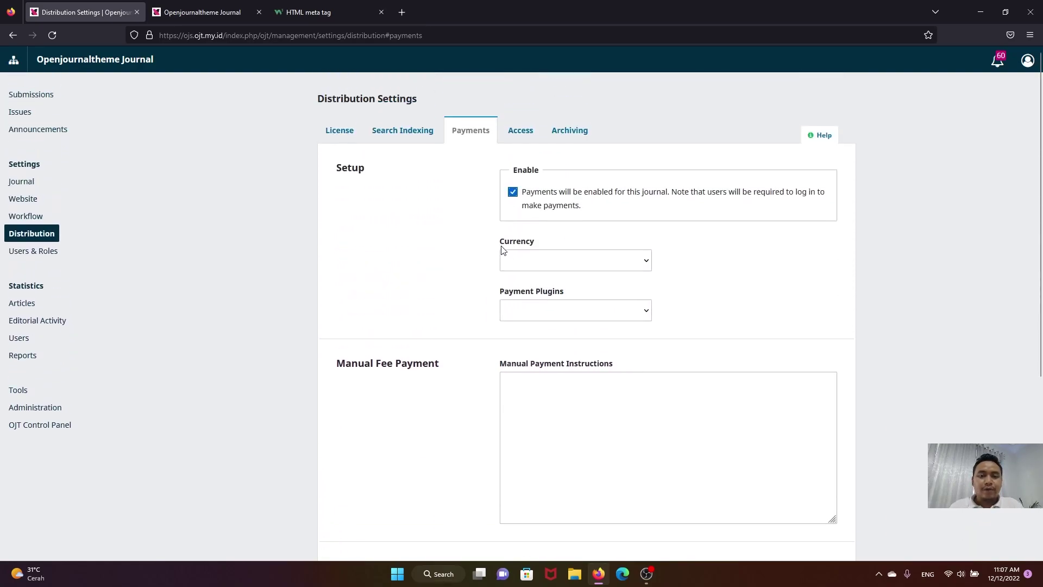
# Review the Paypal fee payment section and the remaining payment fields, and turn payments for the journal back off.
pyautogui.scroll(-5, 440, 261)
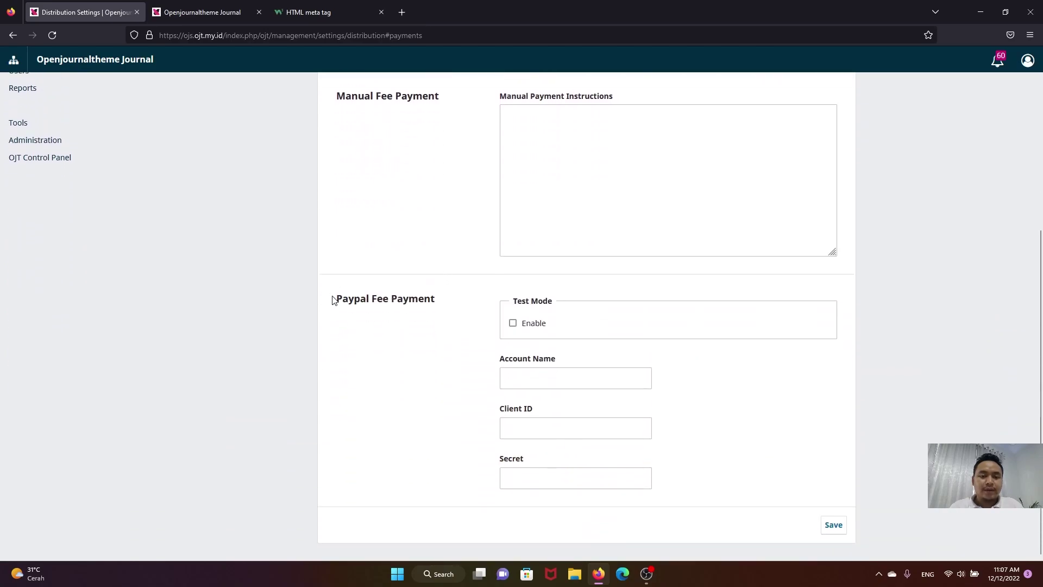
pyautogui.moveTo(333, 303); pyautogui.dragTo(370, 300)
pyautogui.click(348, 300)
pyautogui.click(362, 301)
pyautogui.click(389, 300)
pyautogui.moveTo(439, 302); pyautogui.dragTo(337, 299)
pyautogui.click(383, 294)
pyautogui.scroll(2, 554, 266)
pyautogui.scroll(-1, 567, 254)
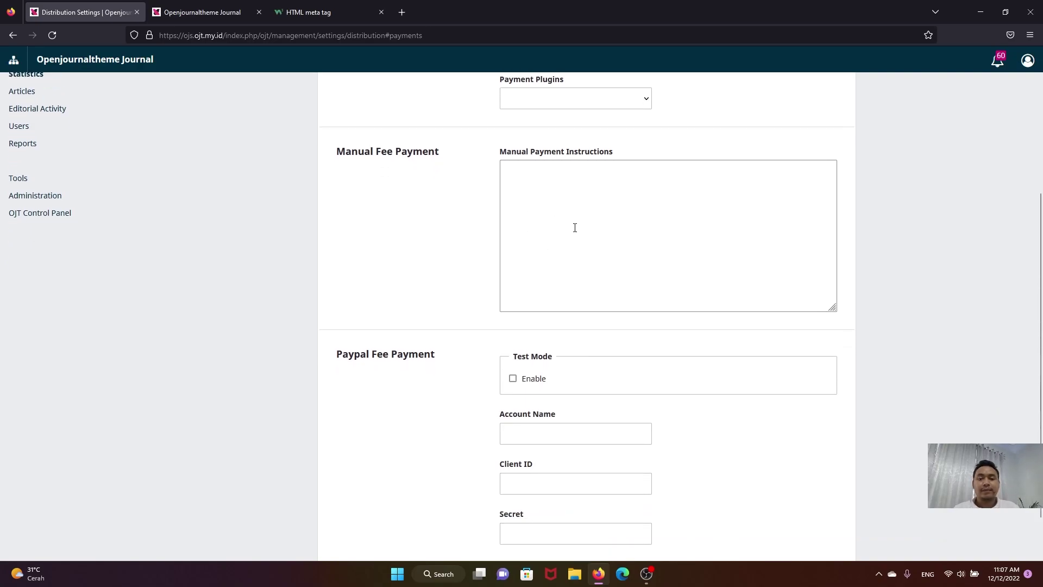
pyautogui.scroll(2, 571, 229)
pyautogui.scroll(2, 569, 255)
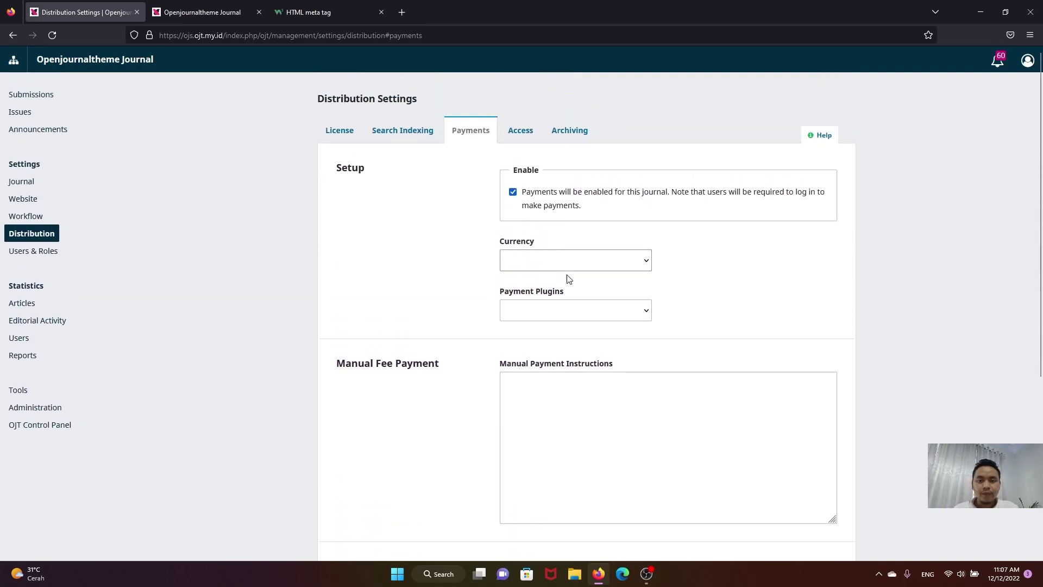
pyautogui.scroll(-4, 557, 288)
pyautogui.scroll(4, 559, 288)
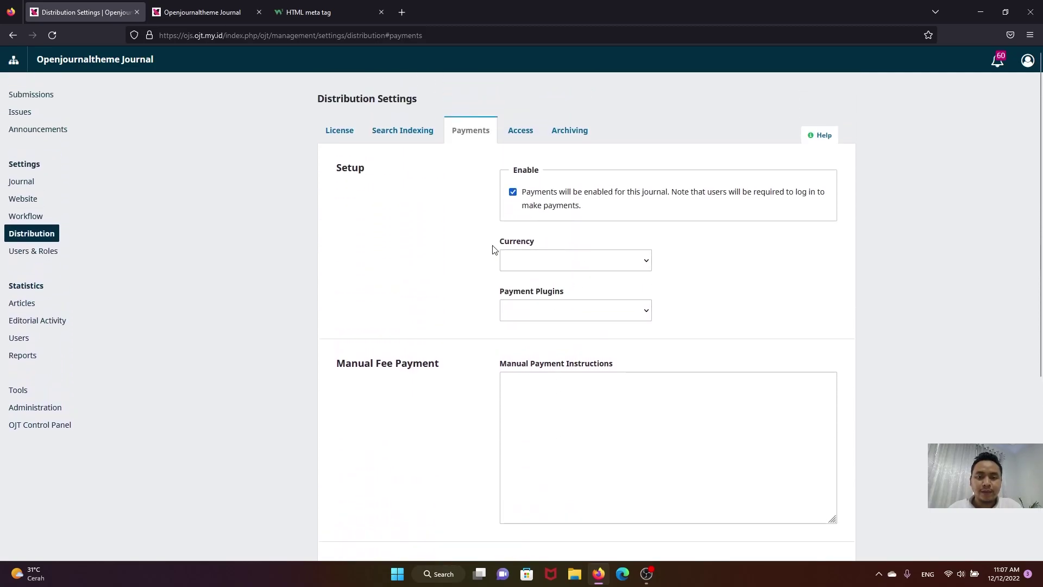
pyautogui.scroll(-5, 505, 244)
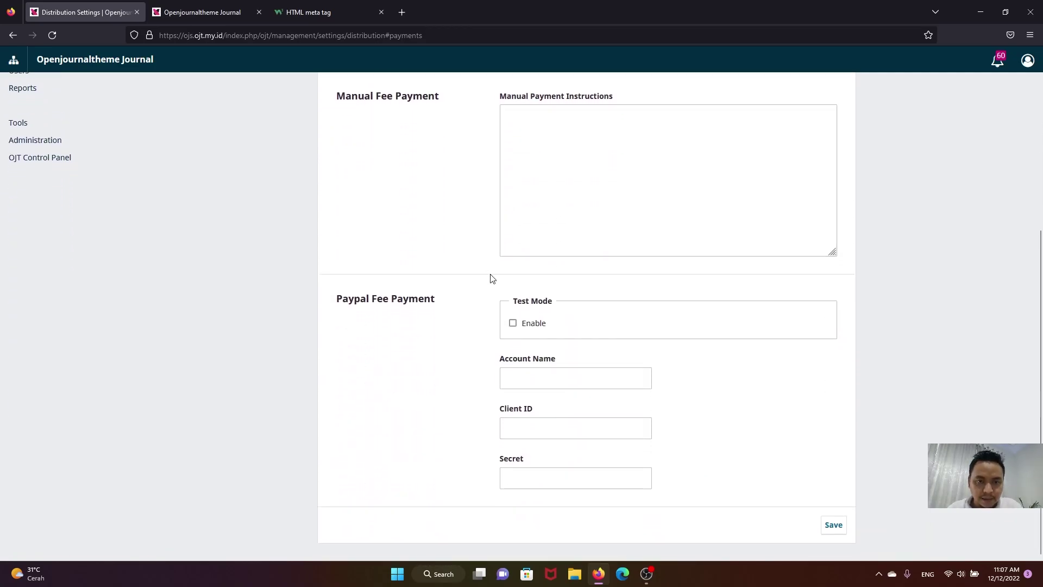
pyautogui.scroll(5, 492, 278)
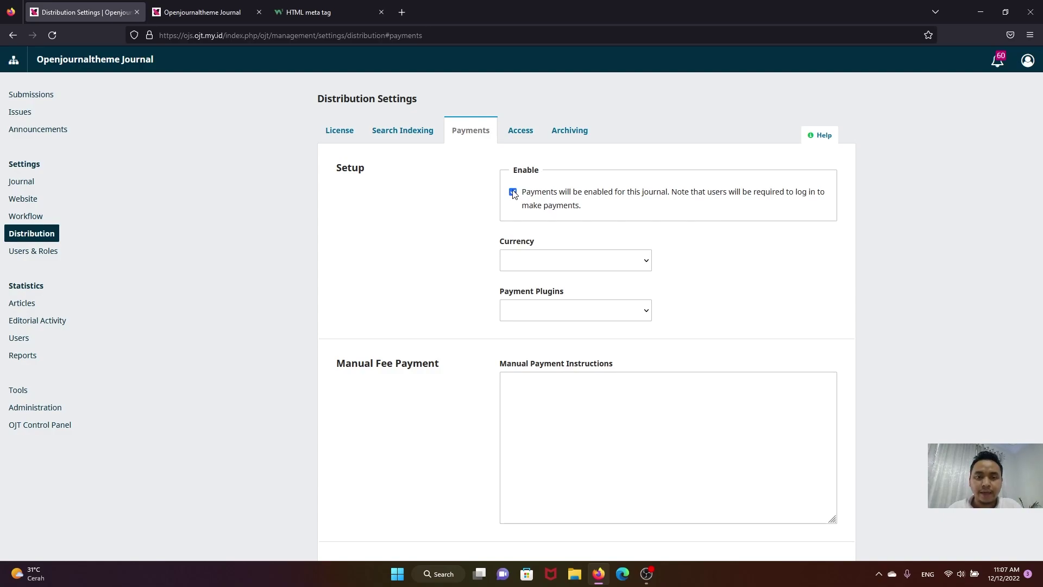
pyautogui.click(513, 193)
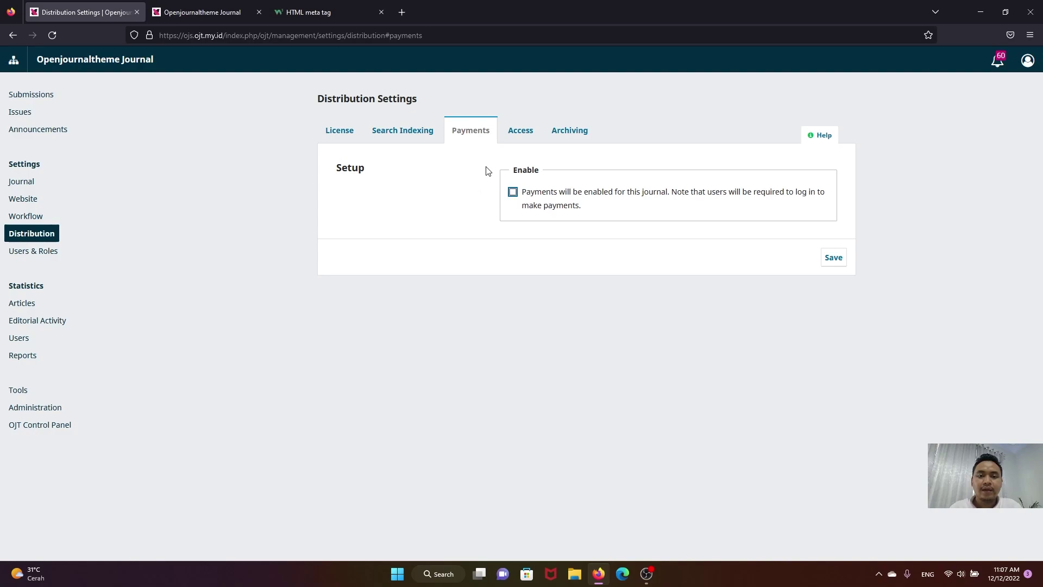
# Review the publishing mode options in the Access settings, choosing the one that provides open access to the journal's contents.
pyautogui.click(520, 132)
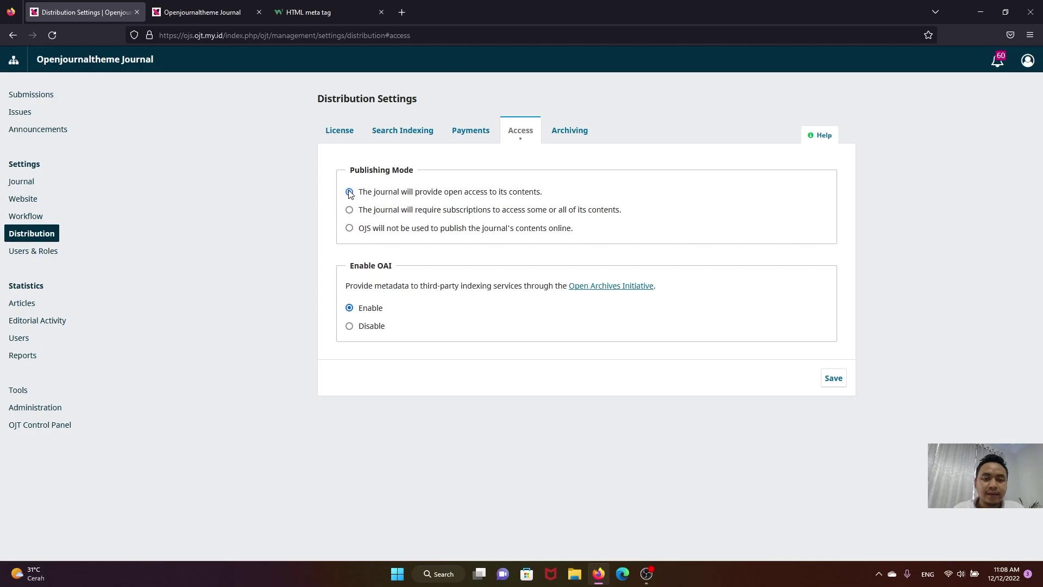
pyautogui.moveTo(574, 229); pyautogui.dragTo(361, 196)
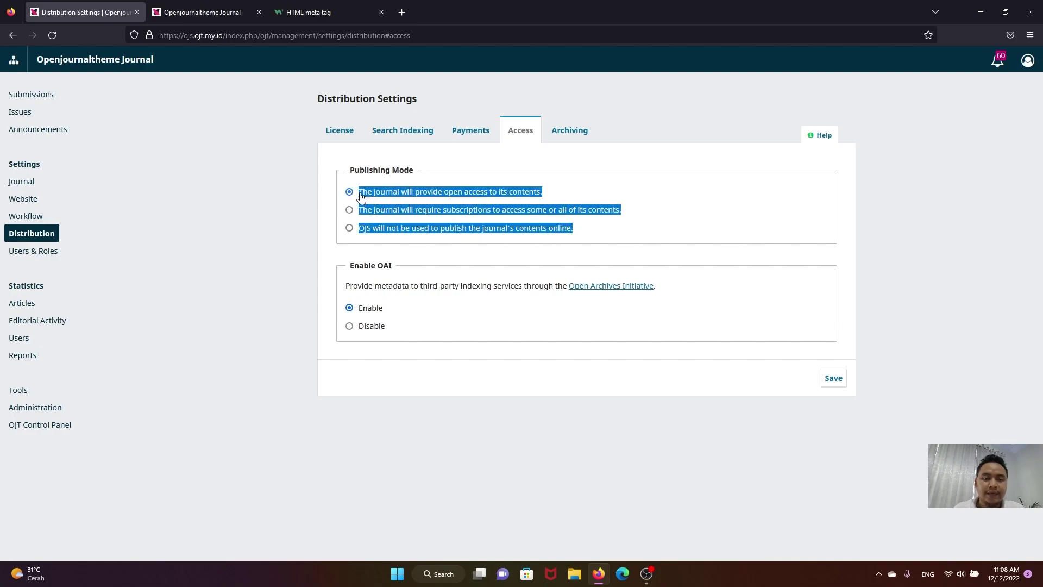
pyautogui.click(413, 204)
pyautogui.moveTo(577, 229); pyautogui.dragTo(363, 202)
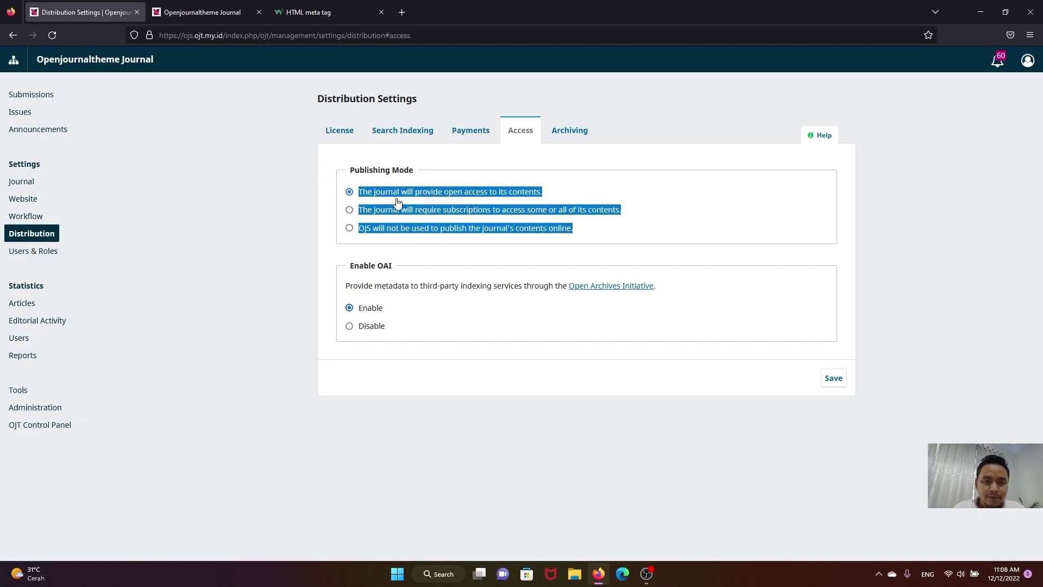
pyautogui.click(351, 193)
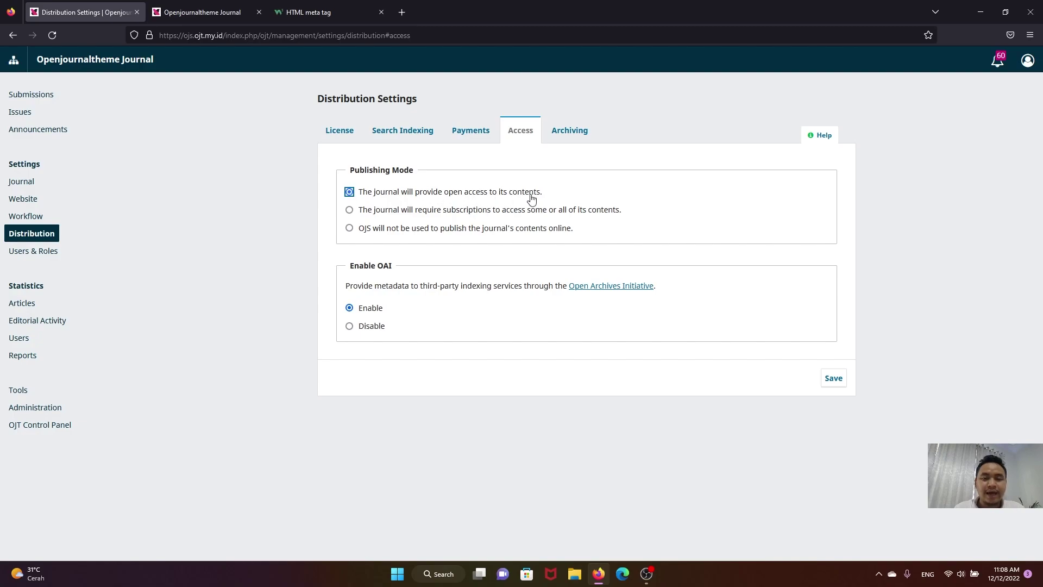
pyautogui.moveTo(553, 196); pyautogui.dragTo(357, 199)
pyautogui.click(438, 202)
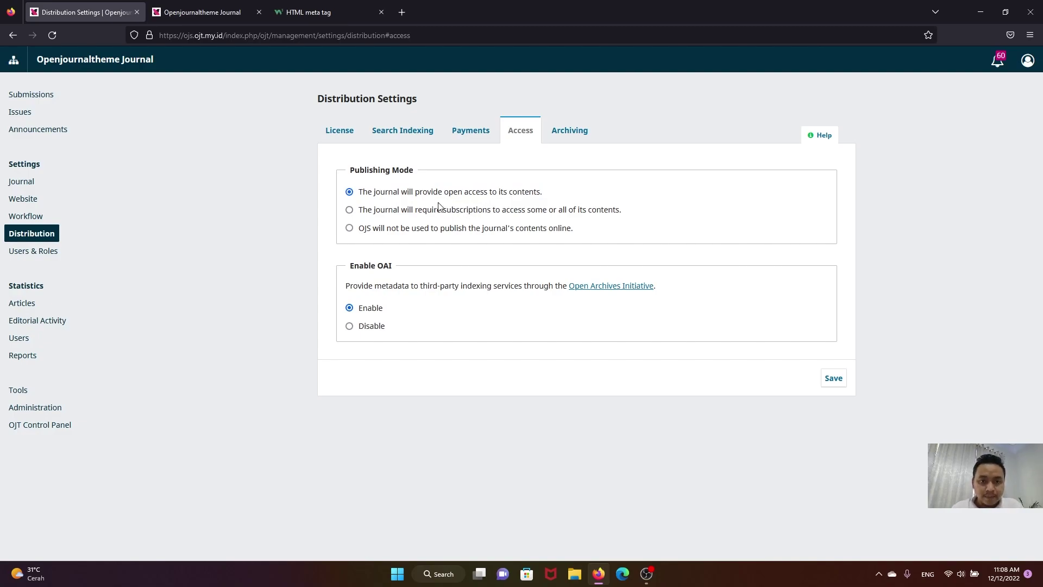
pyautogui.moveTo(546, 197); pyautogui.dragTo(360, 201)
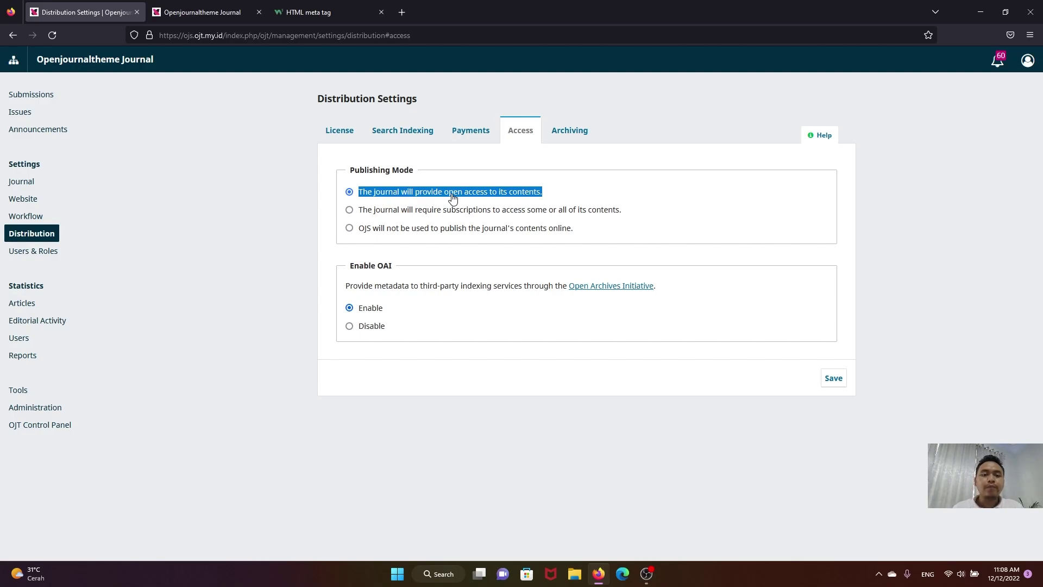
pyautogui.click(453, 197)
# Set the publishing mode to require subscriptions to access some or all of the journal's contents.
pyautogui.click(349, 210)
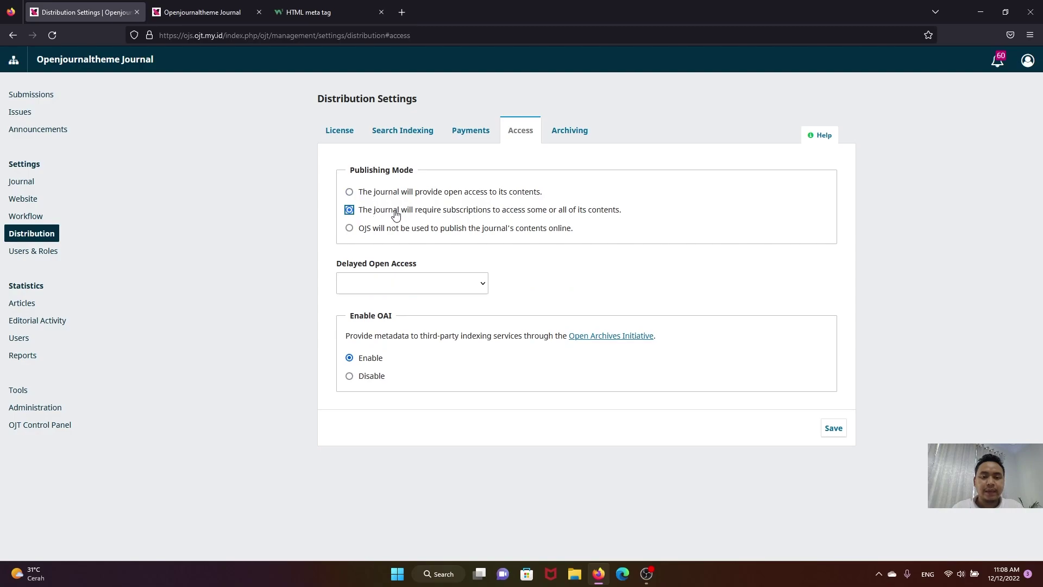
pyautogui.moveTo(634, 218); pyautogui.dragTo(357, 217)
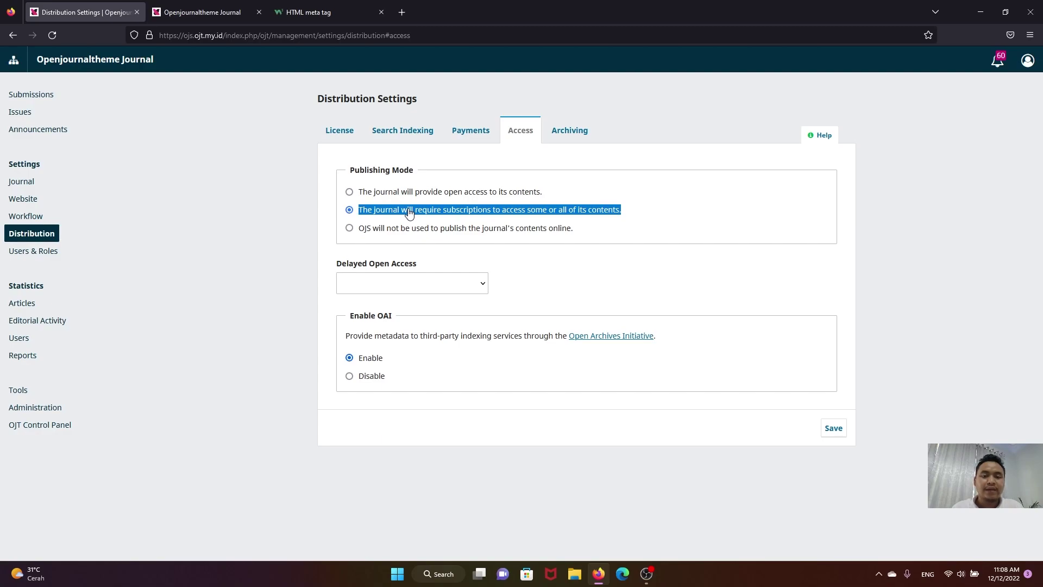
pyautogui.click(500, 212)
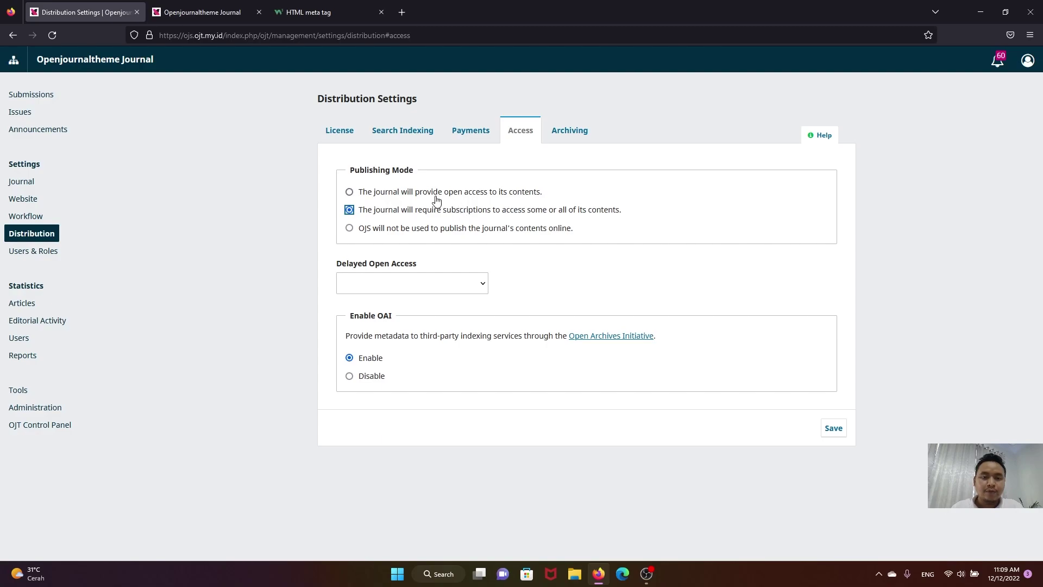
# Set the publishing mode so OJS will not be used to publish the journal's contents online, and save the Access settings.
pyautogui.click(350, 228)
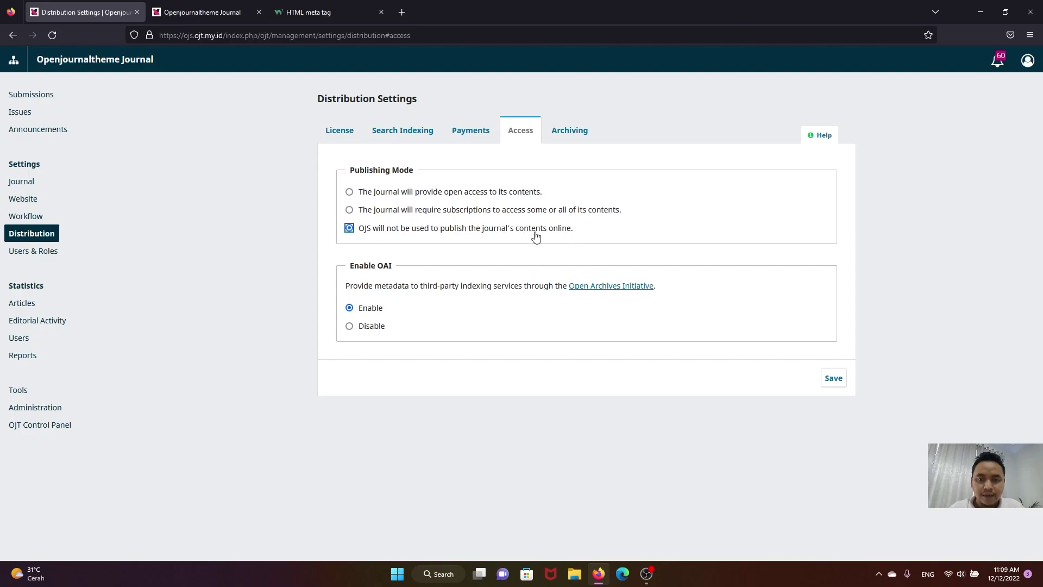
pyautogui.click(349, 228)
pyautogui.click(845, 377)
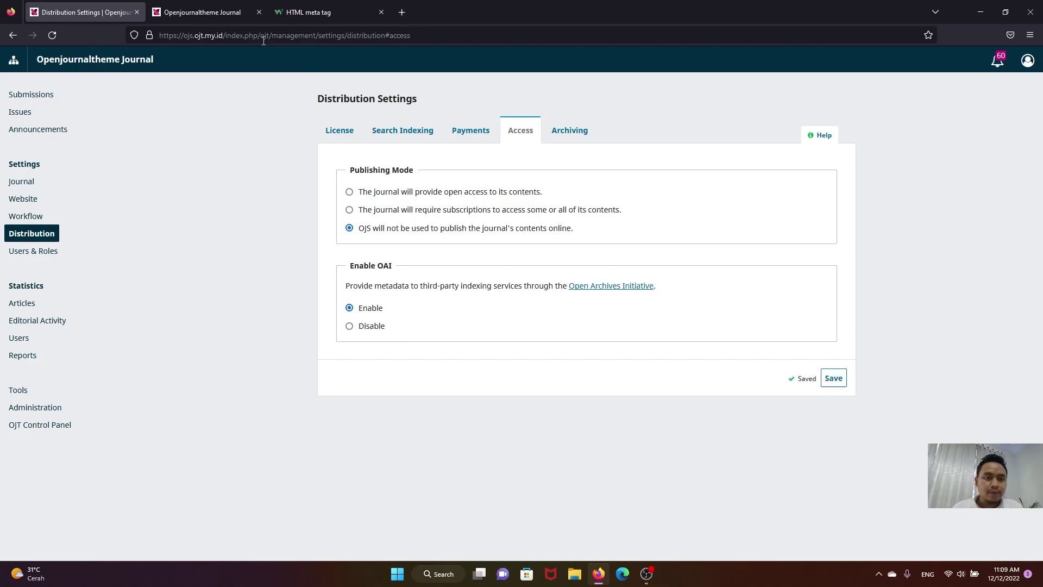
pyautogui.moveTo(272, 35); pyautogui.dragTo(144, 35)
pyautogui.hotkey('ctrl', 'c')
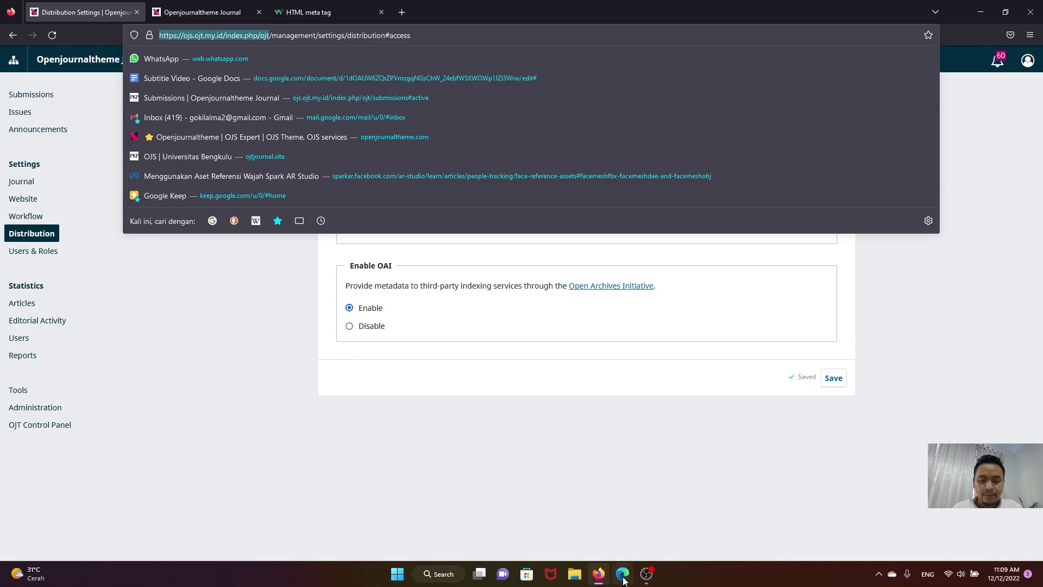
pyautogui.click(623, 574)
pyautogui.click(266, 25)
pyautogui.hotkey('ctrl', 'v')
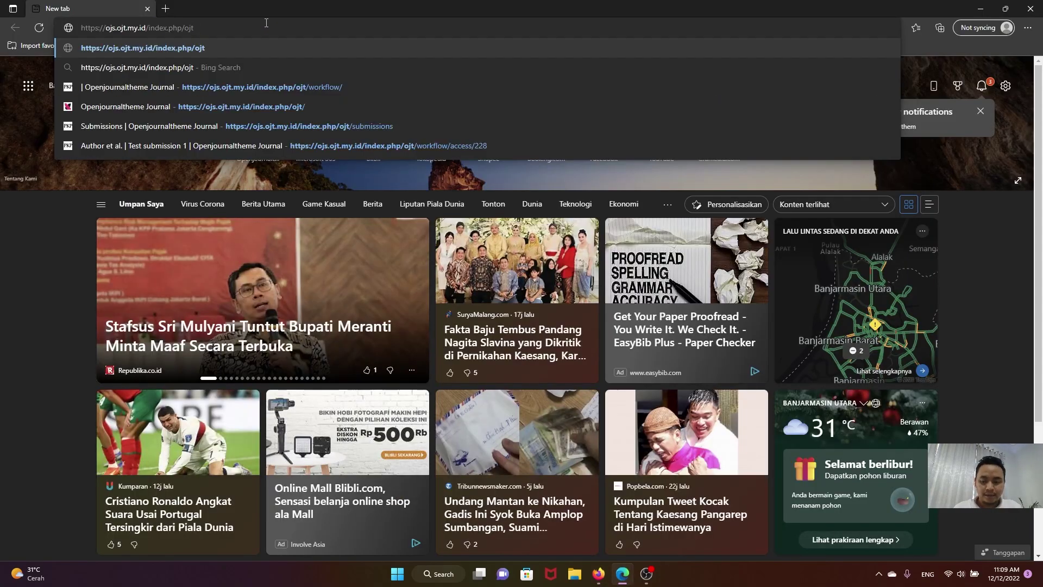
pyautogui.press('Return')
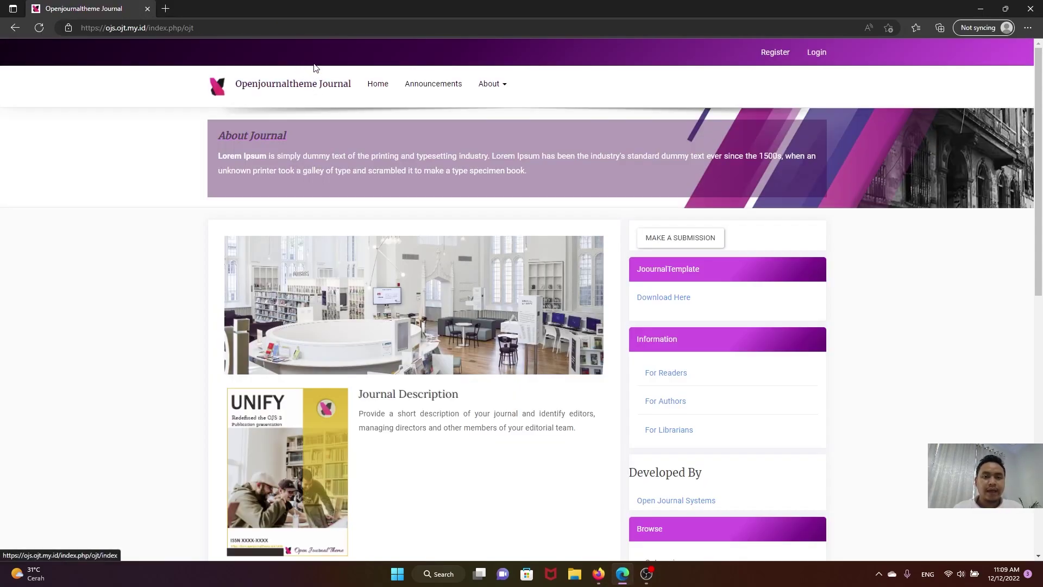
# Examine the public journal homepage and its navigation to see how the no-online-publishing mode affects it.
pyautogui.scroll(-3, 311, 136)
pyautogui.scroll(-7, 321, 135)
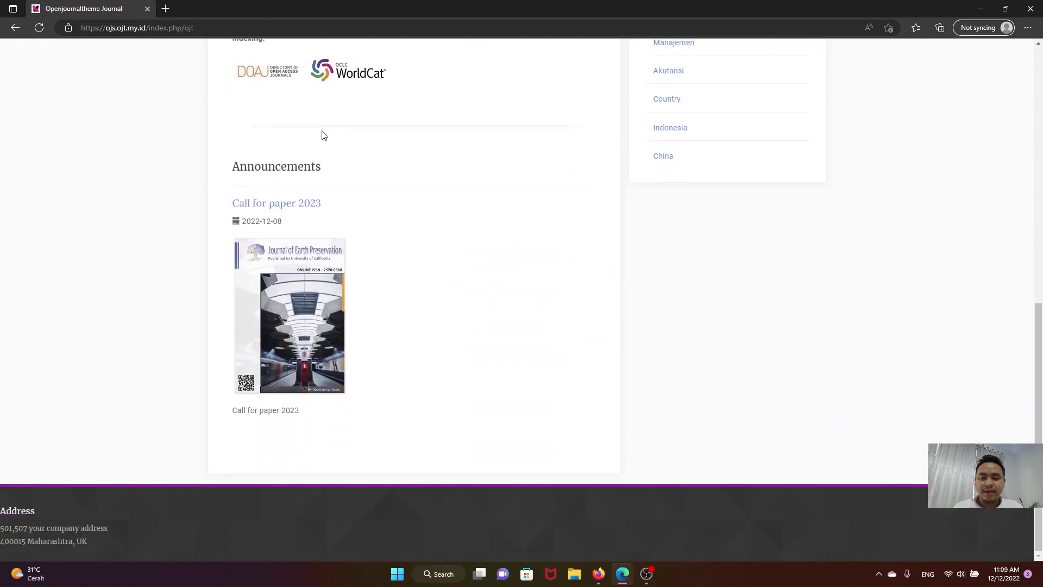
pyautogui.scroll(10, 396, 158)
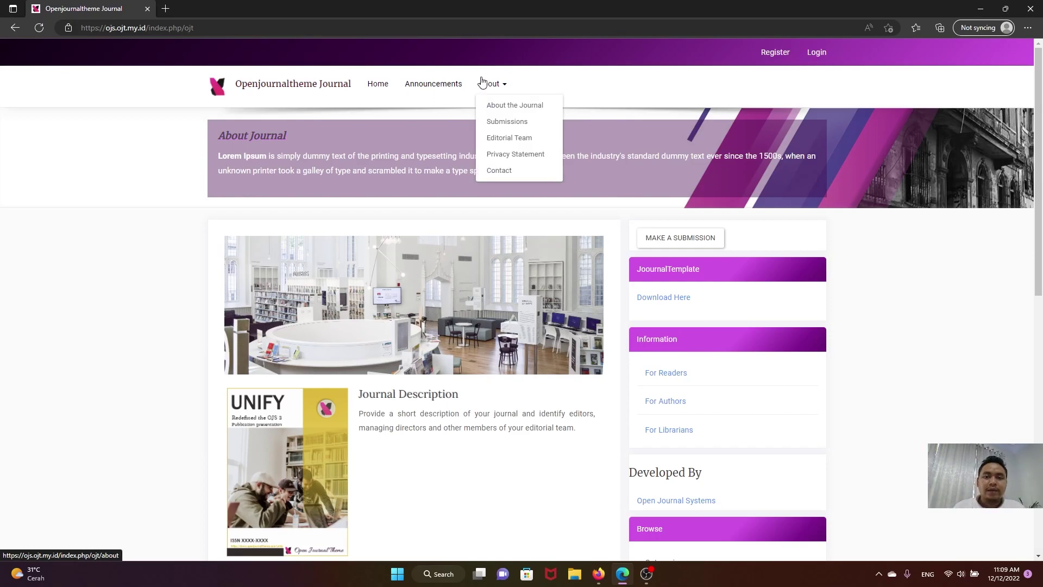
pyautogui.scroll(-10, 489, 141)
pyautogui.scroll(10, 483, 246)
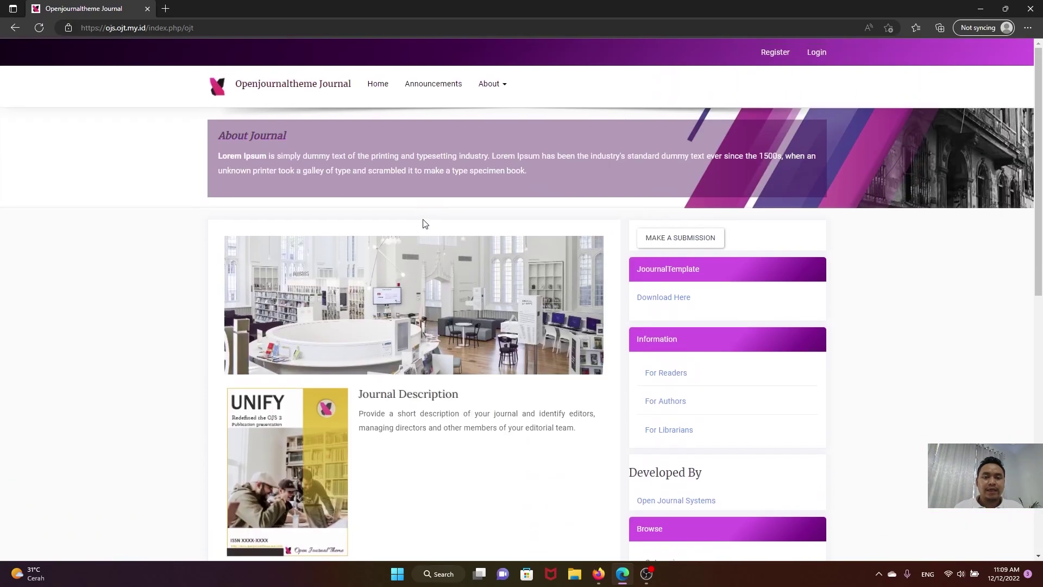
# Switch back to Firefox, set the publishing mode to provide open access to the journal's contents, and save.
pyautogui.click(599, 574)
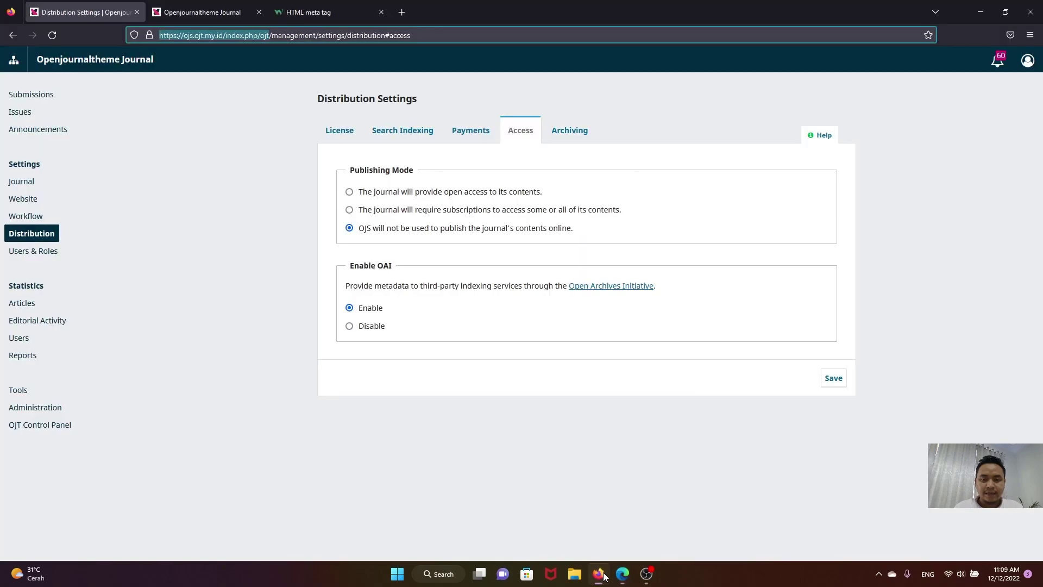
pyautogui.click(349, 192)
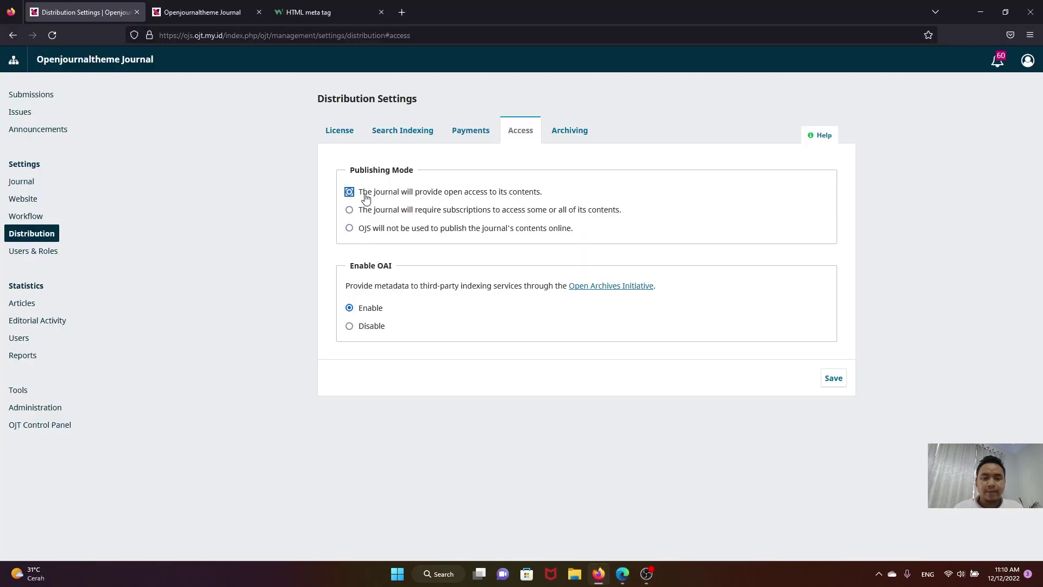
pyautogui.click(833, 377)
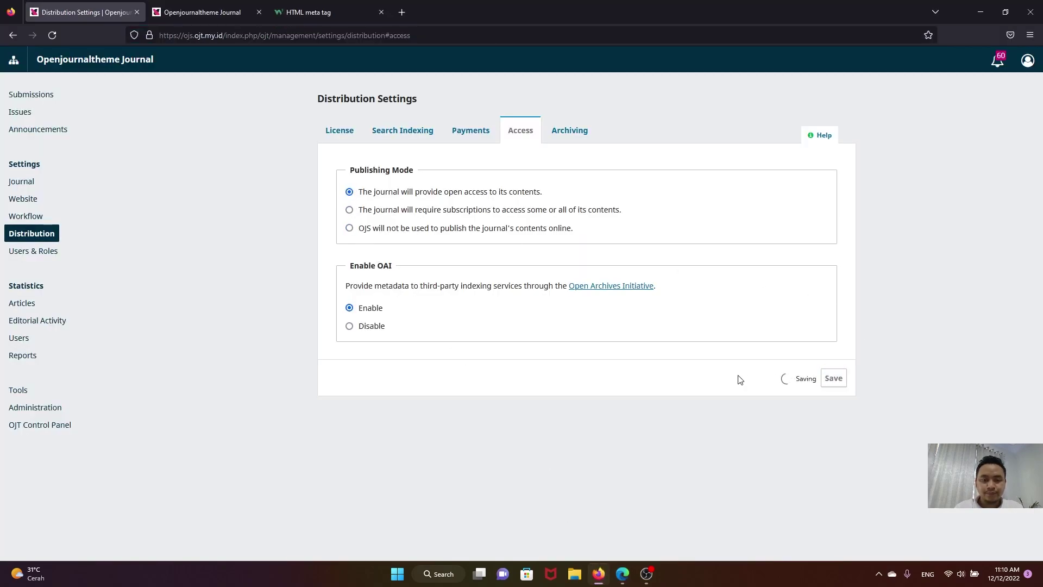
# Reload the public journal homepage in Edge and check its navigation, current issue and article sections.
pyautogui.click(620, 577)
pyautogui.click(39, 27)
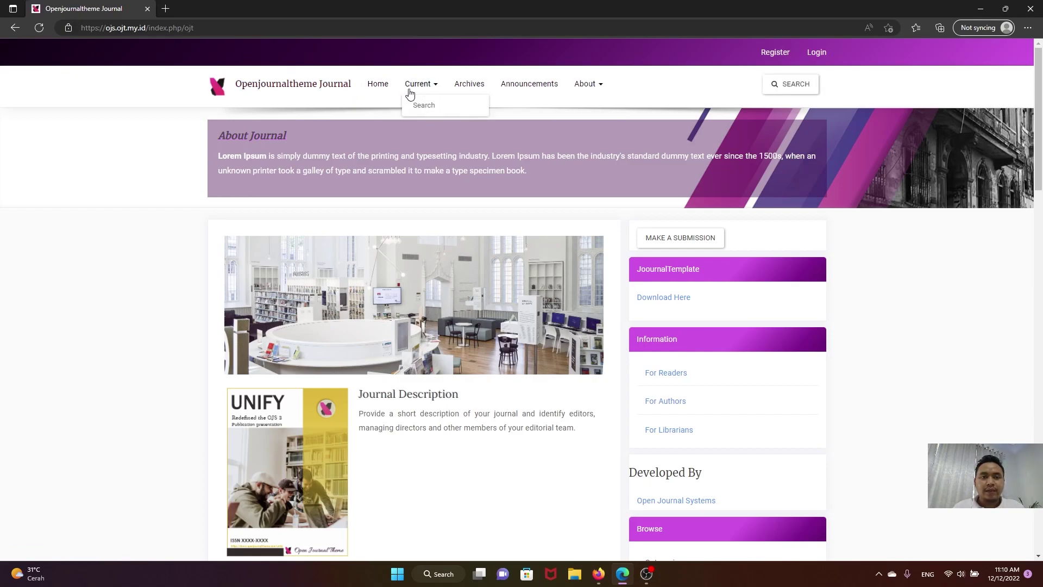
pyautogui.scroll(-15, 484, 130)
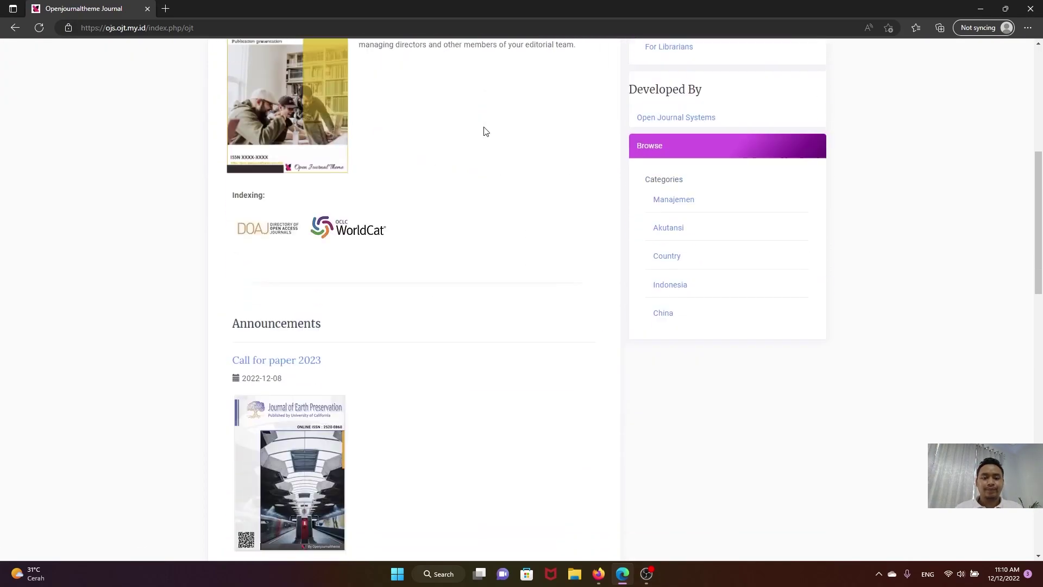
pyautogui.scroll(14, 443, 206)
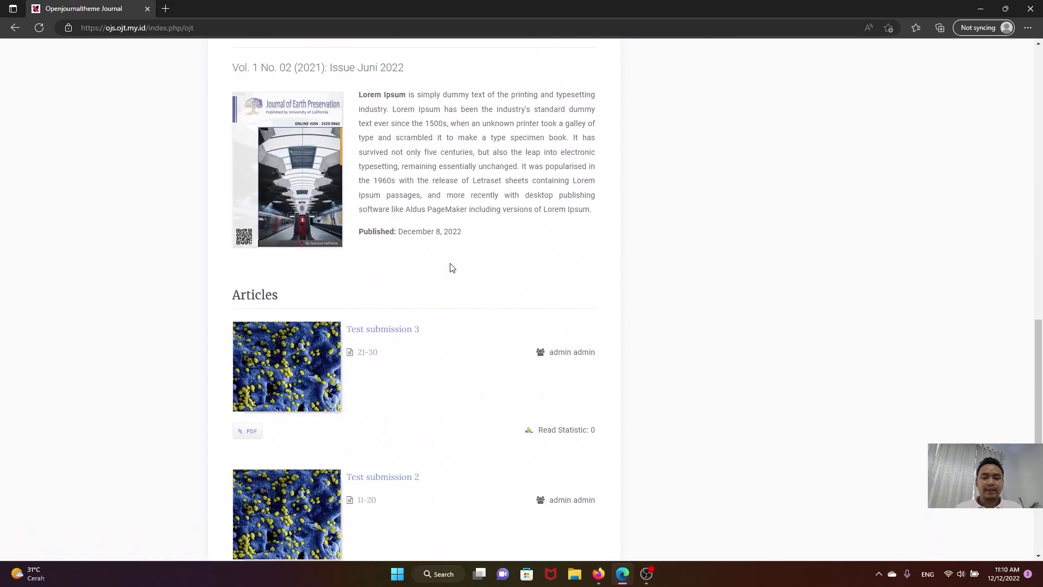
# Return to the distribution settings in Firefox and read the PKP Preservation Network (PN) information under Archiving.
pyautogui.moveTo(605, 578)
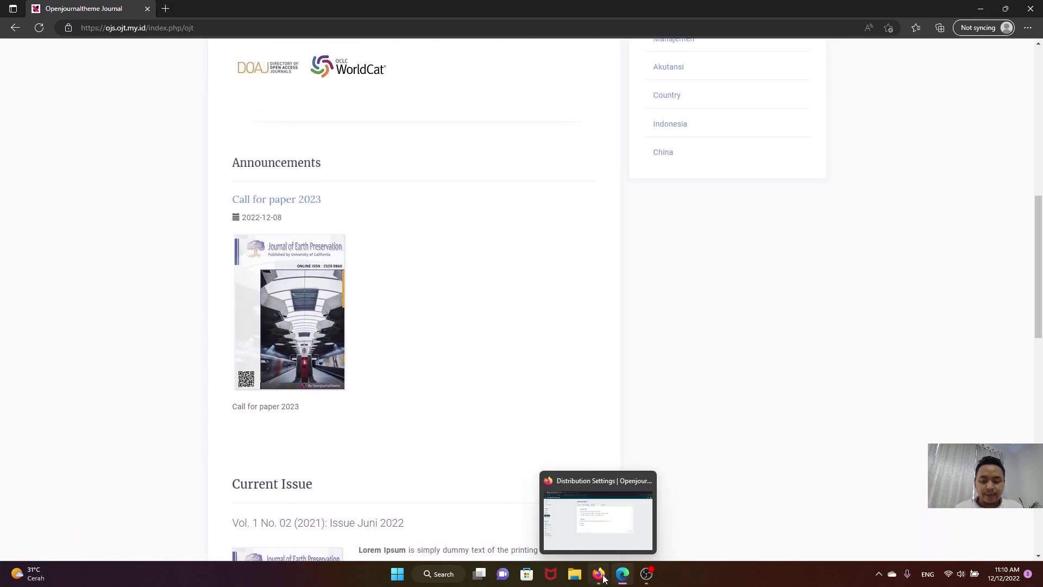
pyautogui.click(590, 547)
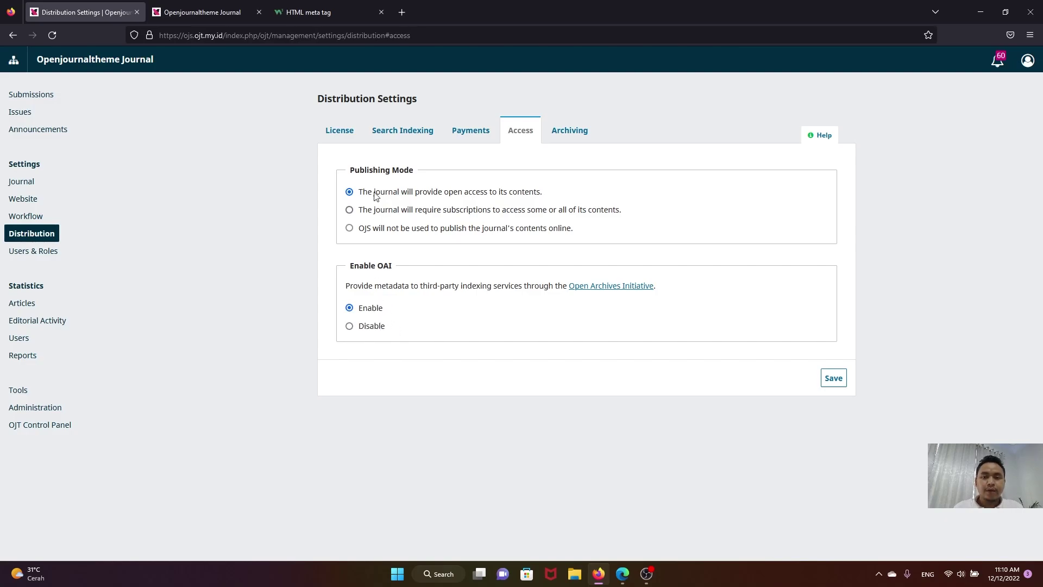
pyautogui.click(563, 133)
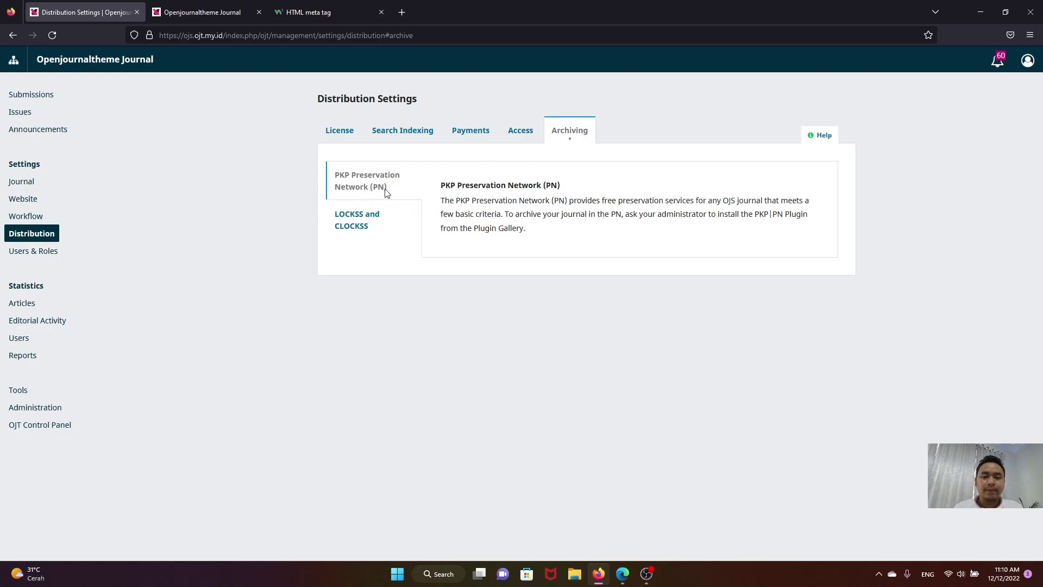
pyautogui.click(351, 183)
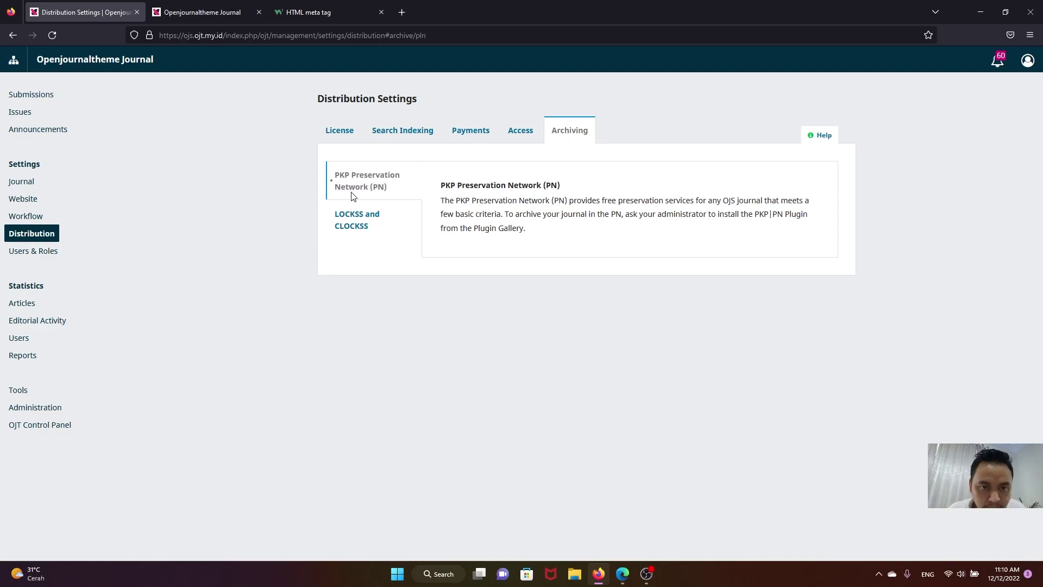
pyautogui.moveTo(524, 228); pyautogui.dragTo(545, 234)
pyautogui.click(451, 189)
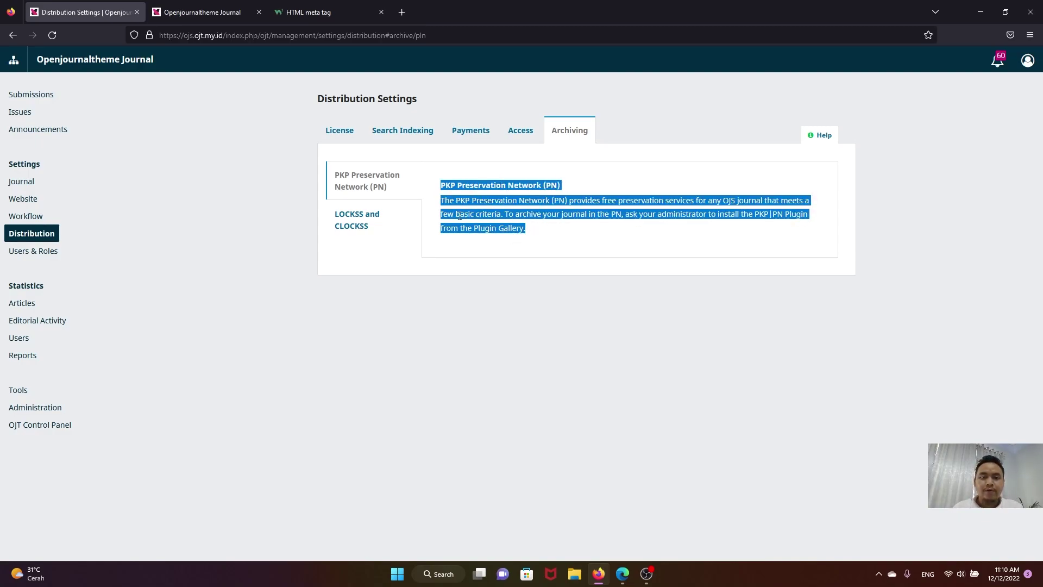
pyautogui.click(440, 201)
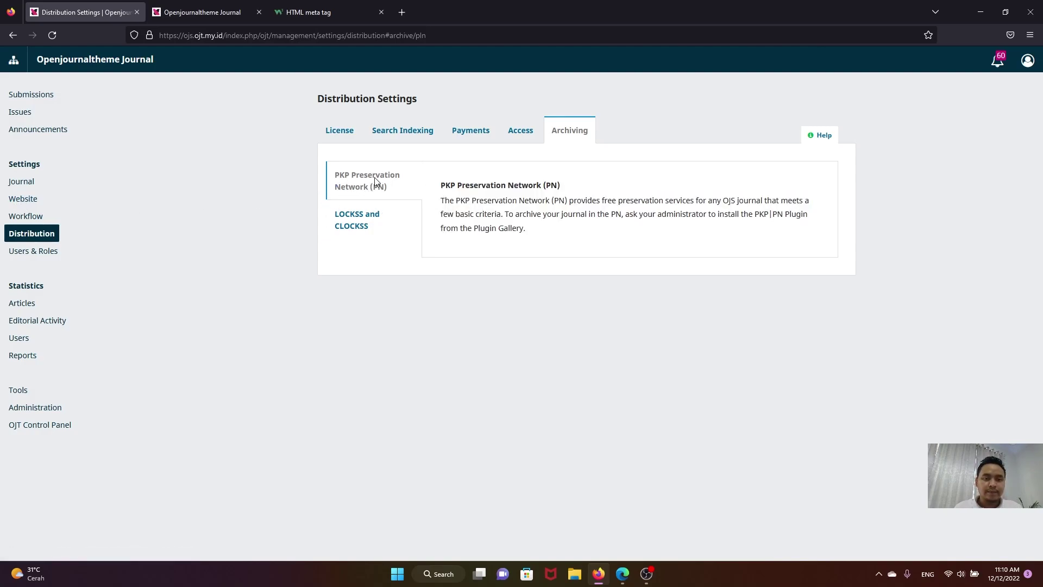
# Open the plugin management in the Website settings and look through the list of installed plugins.
pyautogui.click(22, 200)
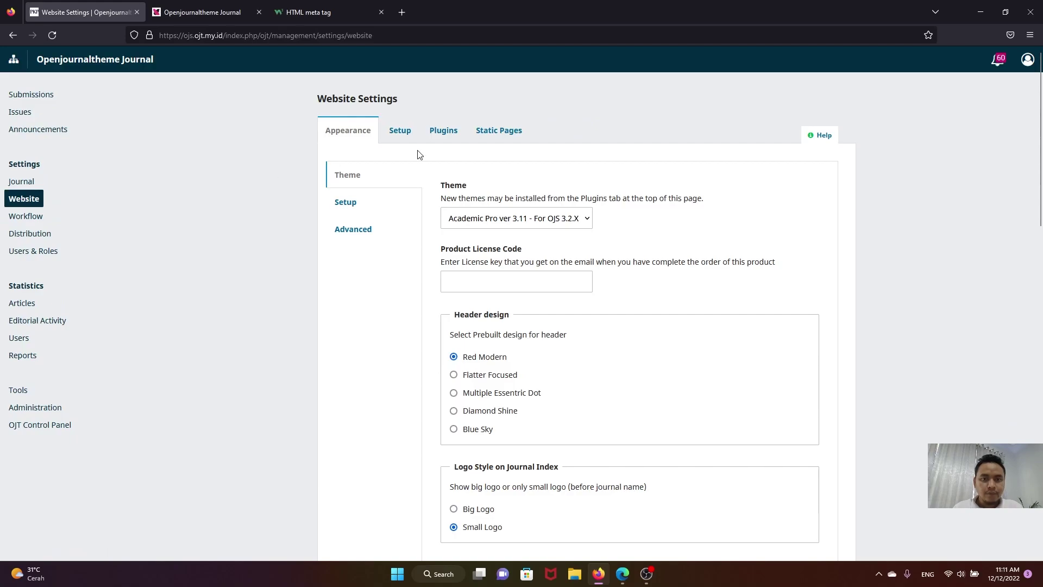
pyautogui.click(443, 133)
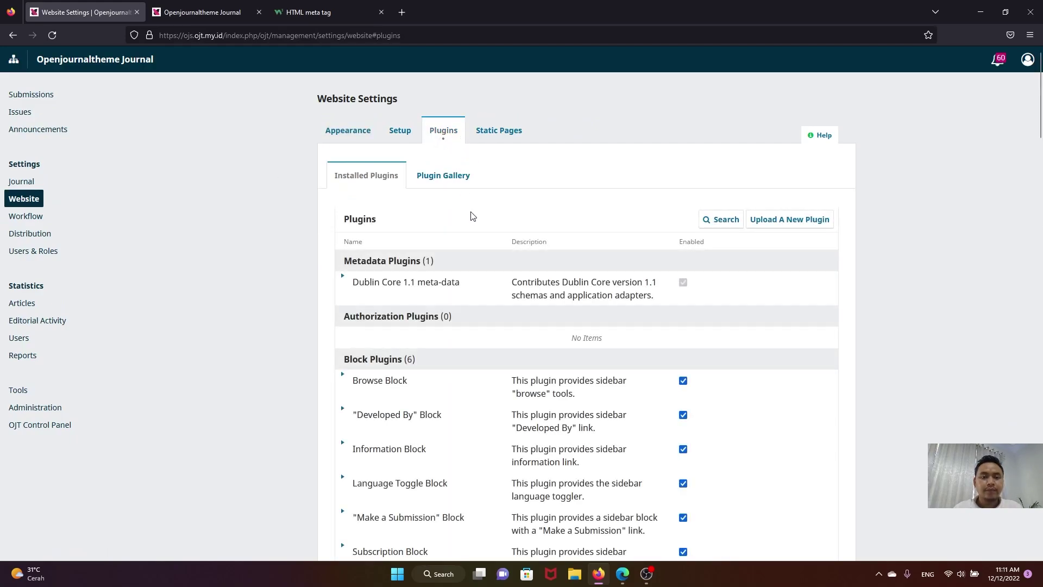
pyautogui.scroll(-15, 448, 261)
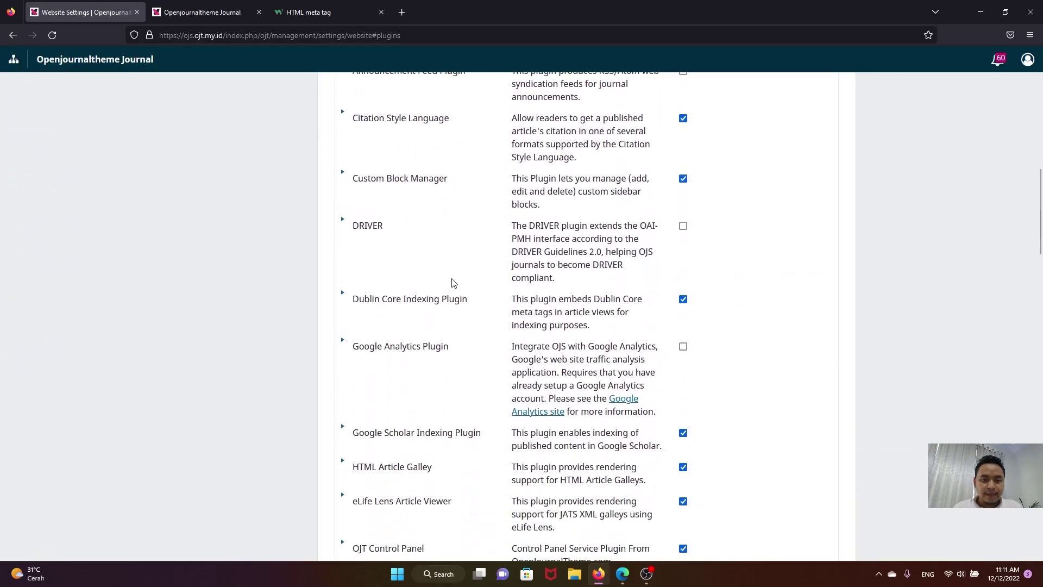
pyautogui.scroll(-8, 454, 283)
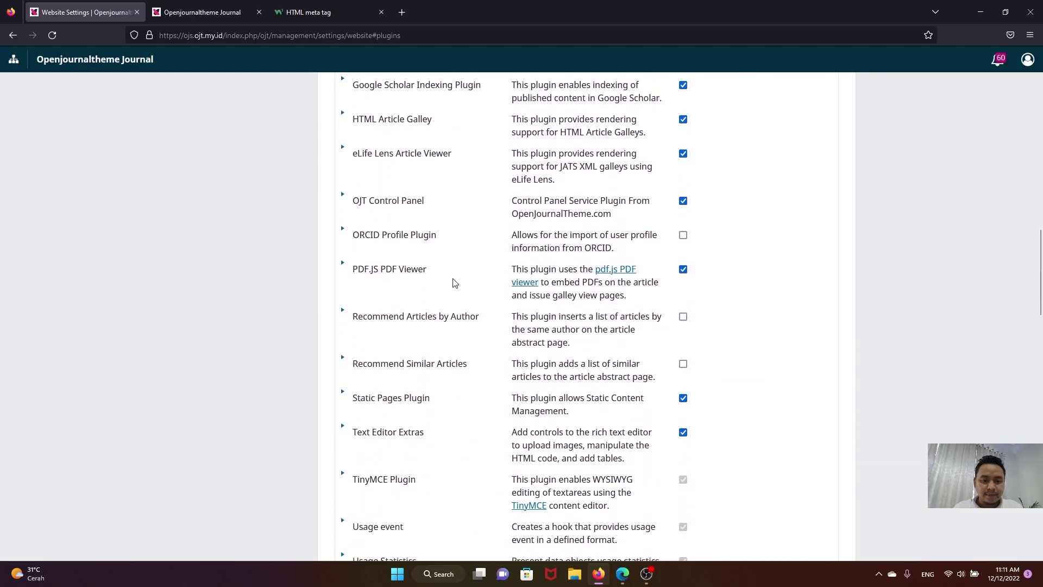
pyautogui.scroll(-2, 456, 283)
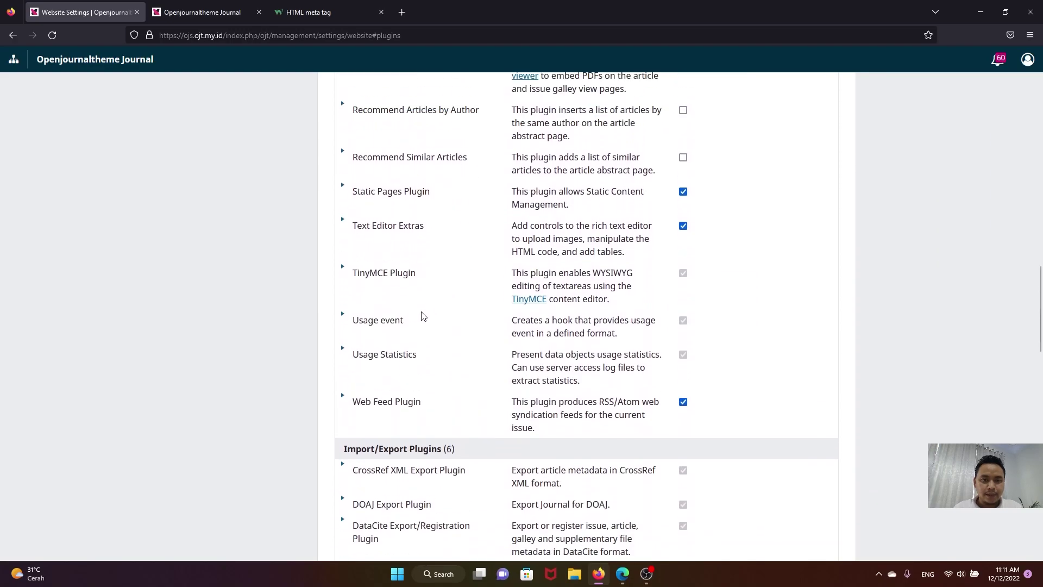
pyautogui.scroll(2, 417, 487)
pyautogui.scroll(9, 435, 514)
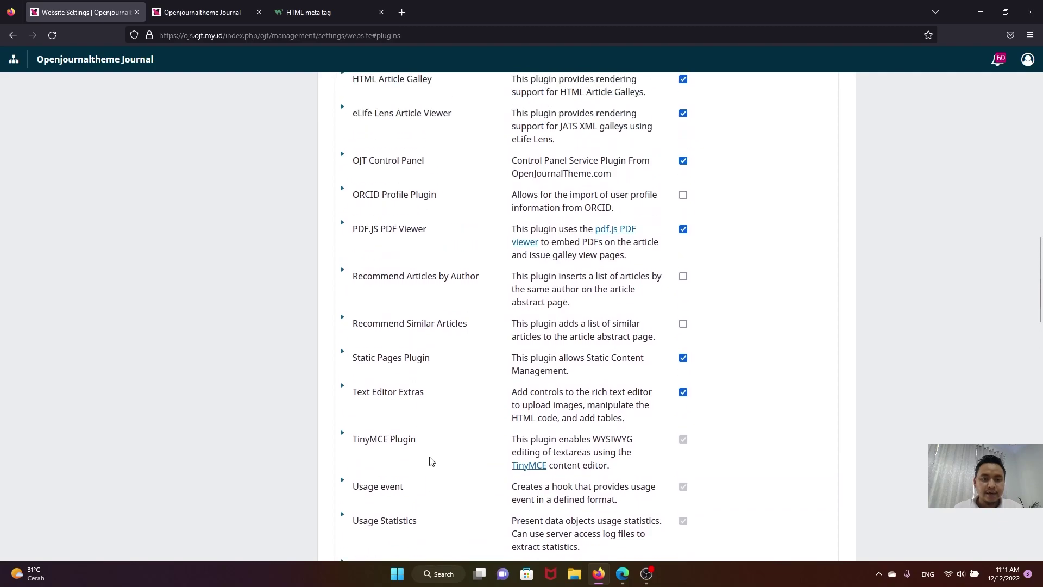
pyautogui.scroll(15, 426, 429)
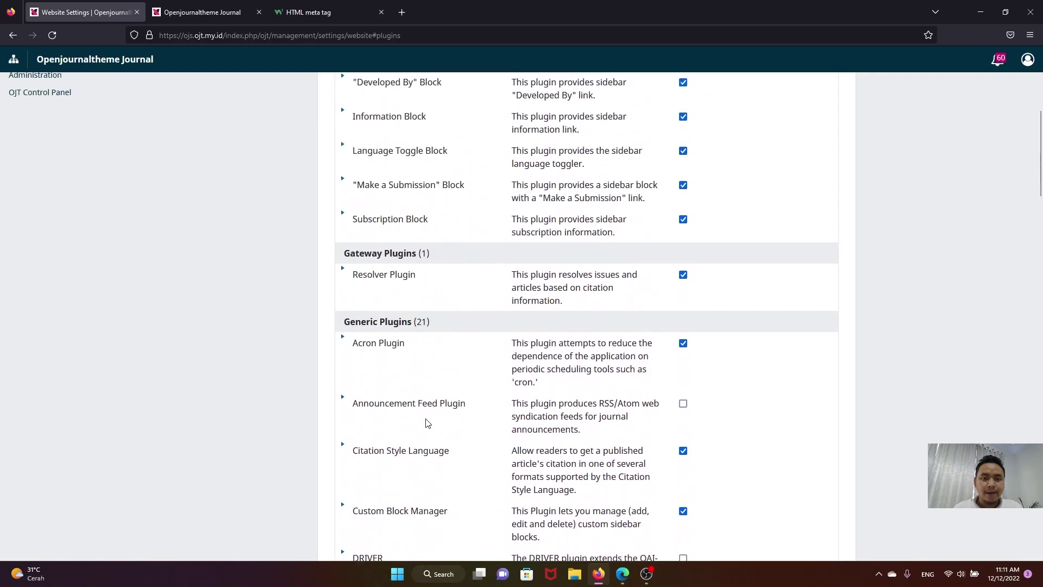
# Find the PKP|PN (PKP Preservation Network) Plugin in the Plugin Gallery and open its details.
pyautogui.click(439, 176)
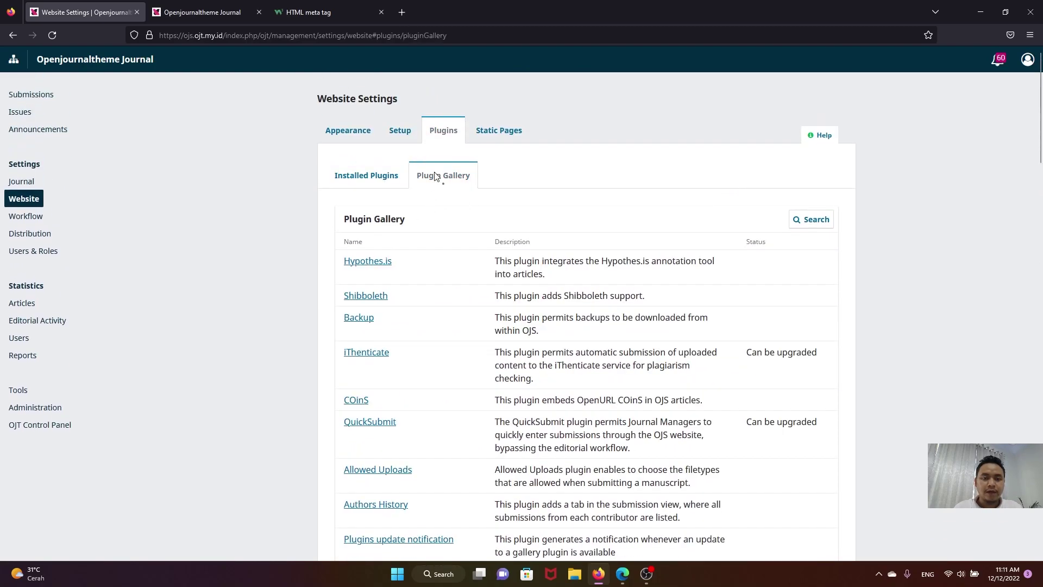
pyautogui.scroll(-2, 440, 250)
pyautogui.scroll(-3, 441, 258)
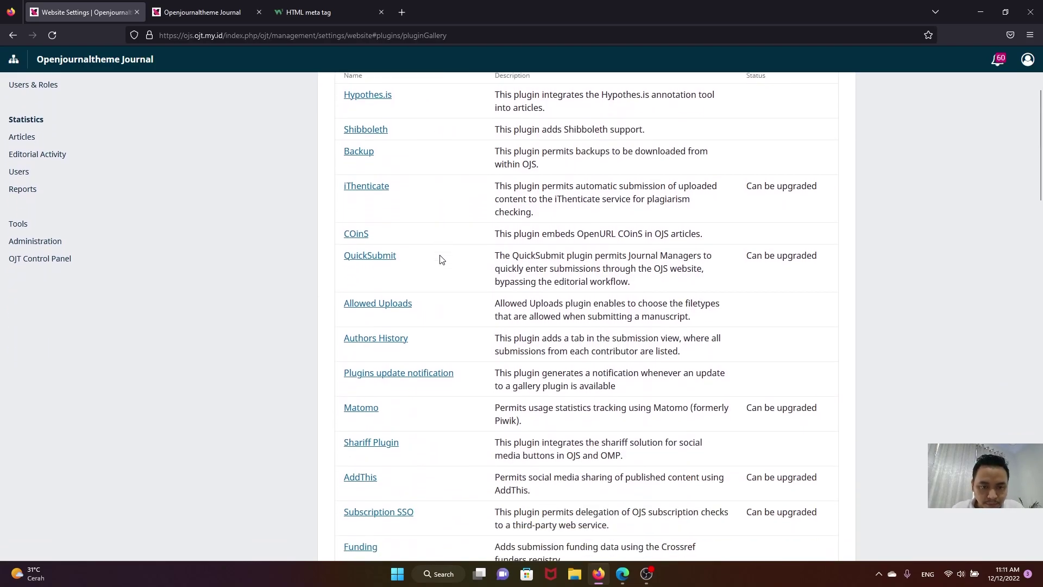
pyautogui.scroll(5, 439, 261)
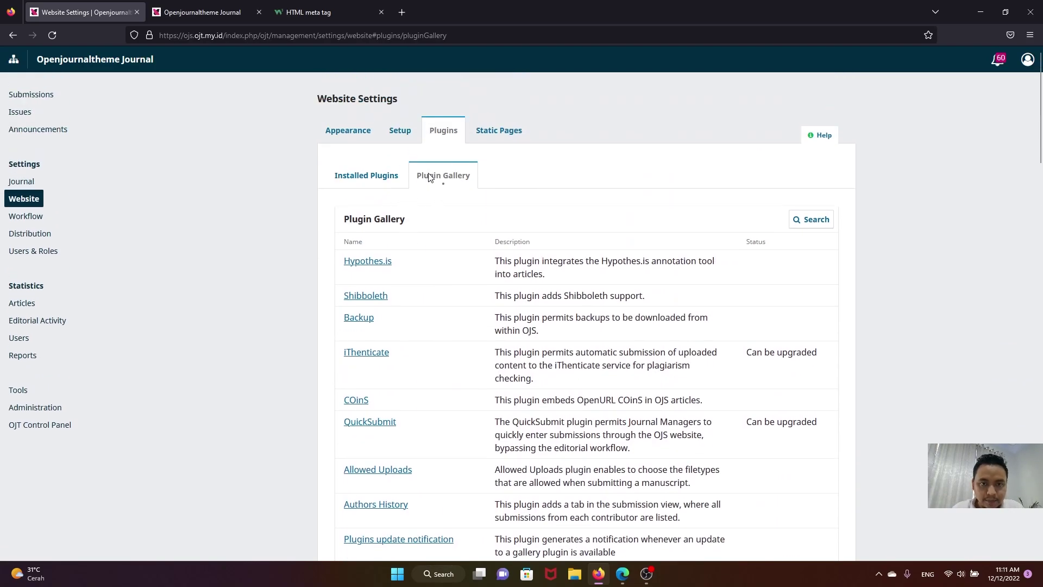
pyautogui.scroll(-10, 434, 202)
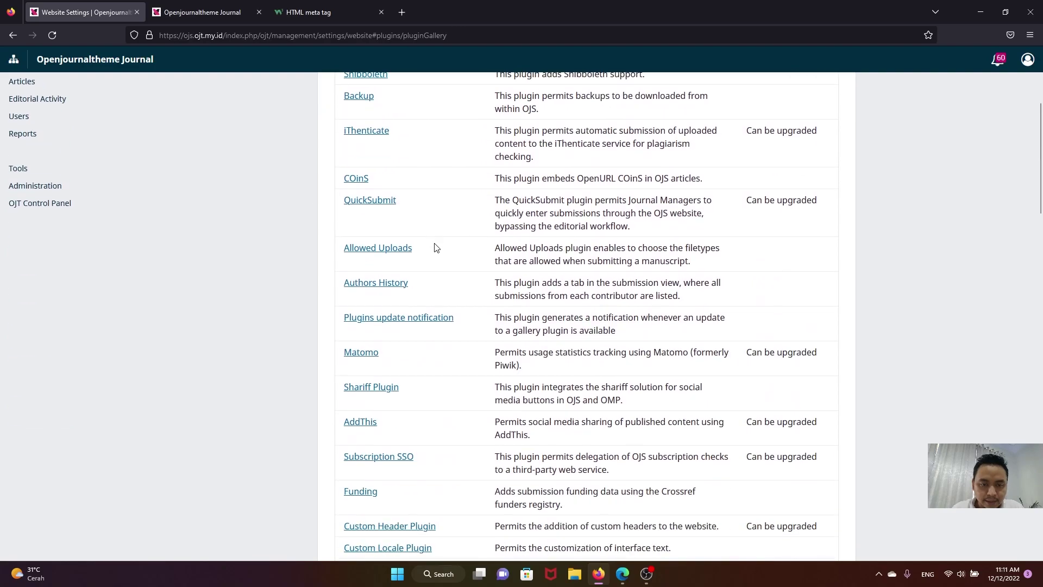
pyautogui.scroll(-6, 438, 254)
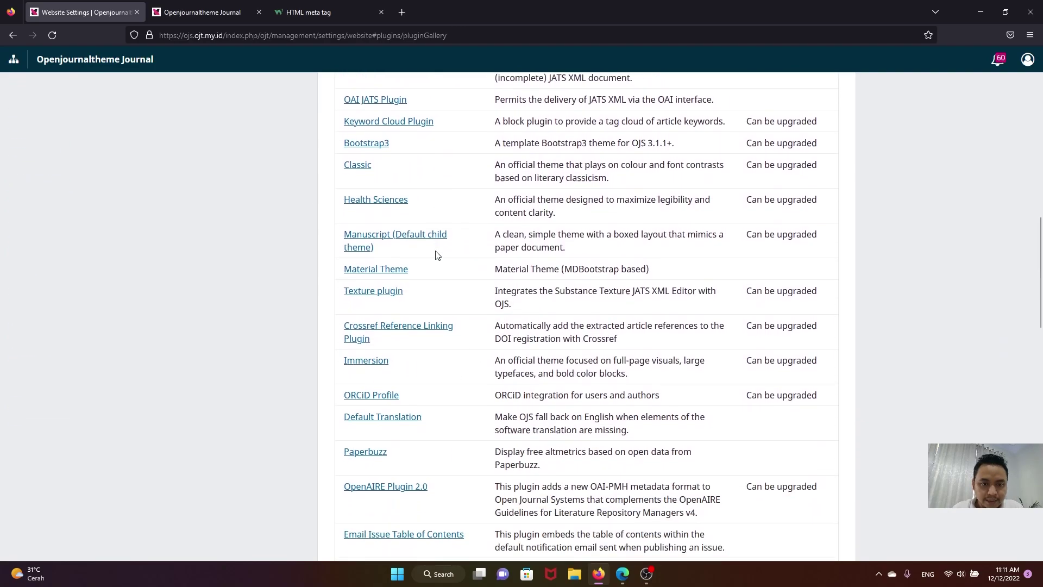
pyautogui.scroll(-6, 435, 255)
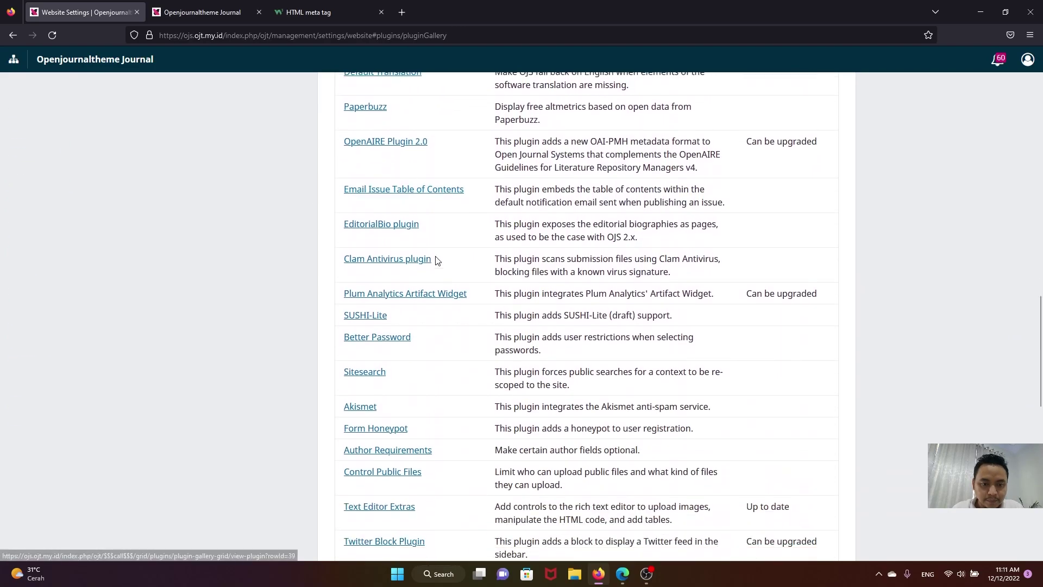
pyautogui.scroll(-2, 438, 260)
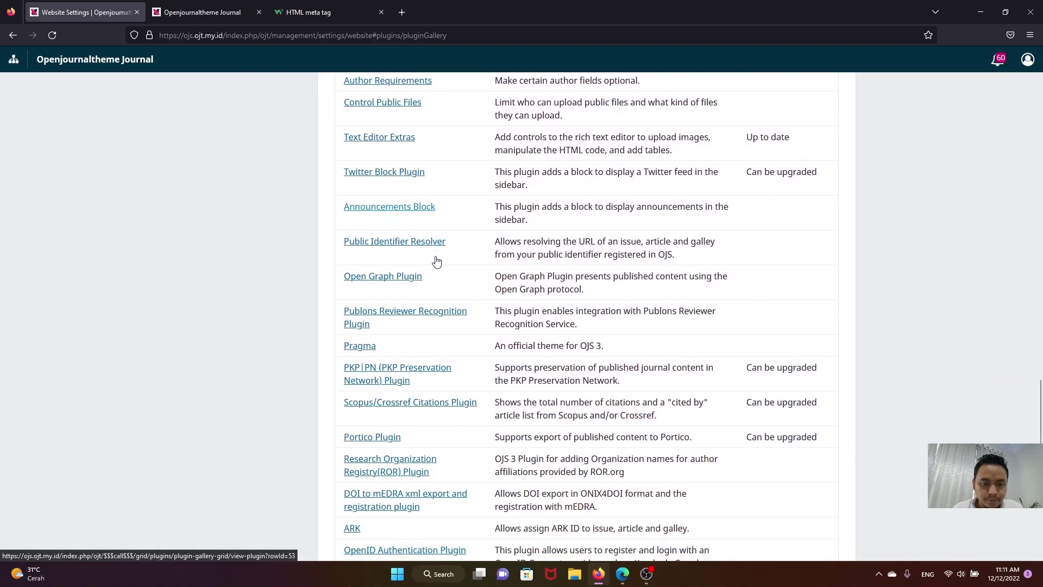
pyautogui.click(383, 368)
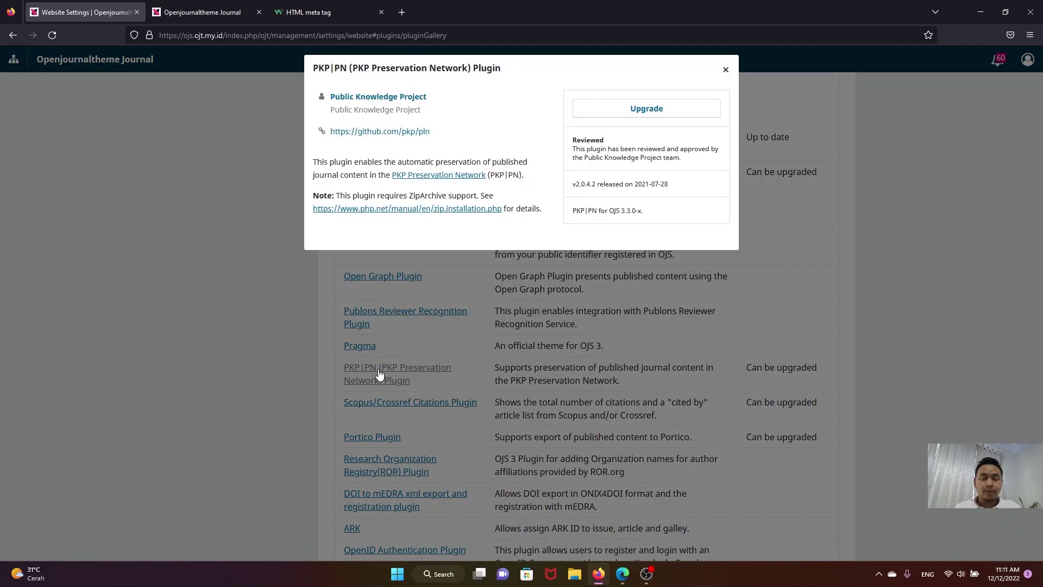
# Try to upgrade the PKP|PN (PKP Preservation Network) Plugin from its details and confirm the upgrade.
pyautogui.click(647, 111)
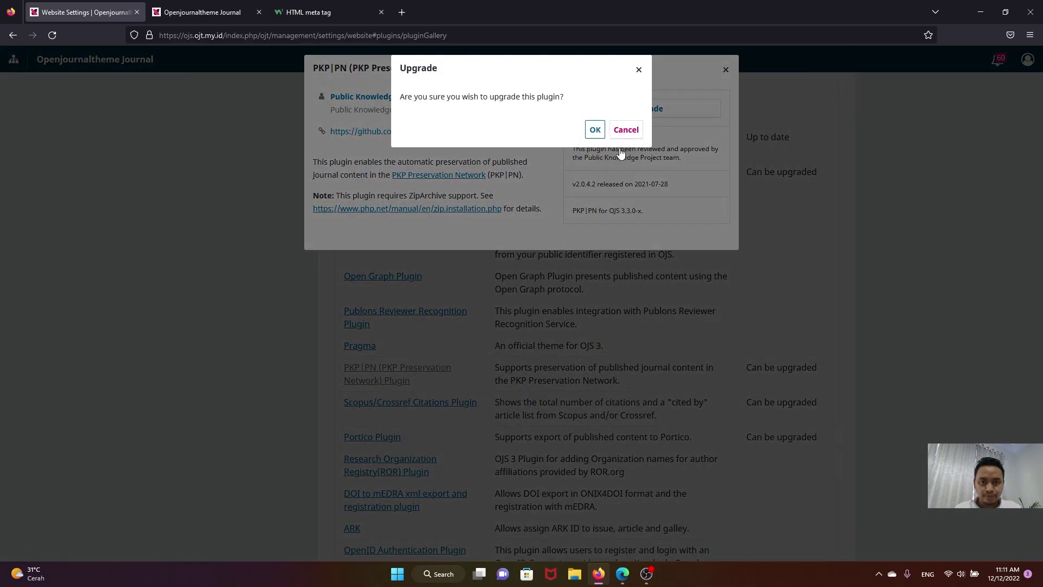
pyautogui.press('Return')
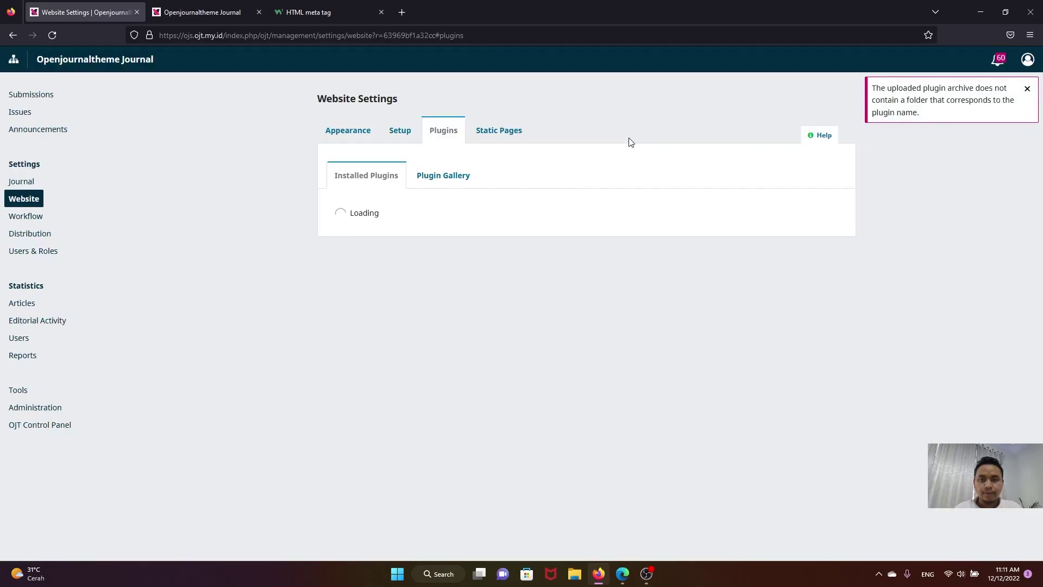
pyautogui.moveTo(871, 89); pyautogui.dragTo(925, 117)
pyautogui.click(920, 150)
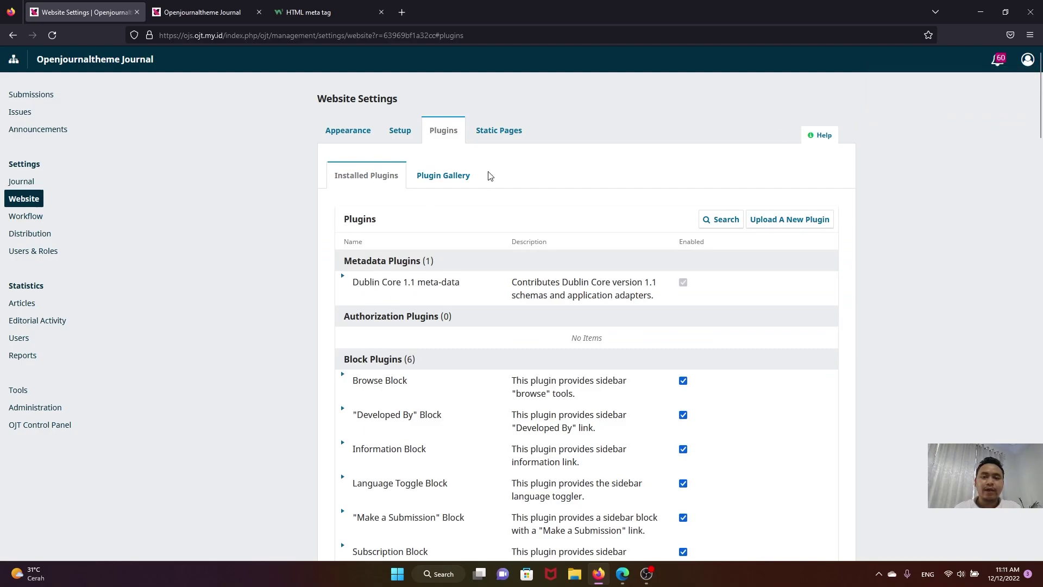
# Reopen the Plugin Gallery and locate the PKP|PN (PKP Preservation Network) Plugin entry, checking its description and status.
pyautogui.click(427, 182)
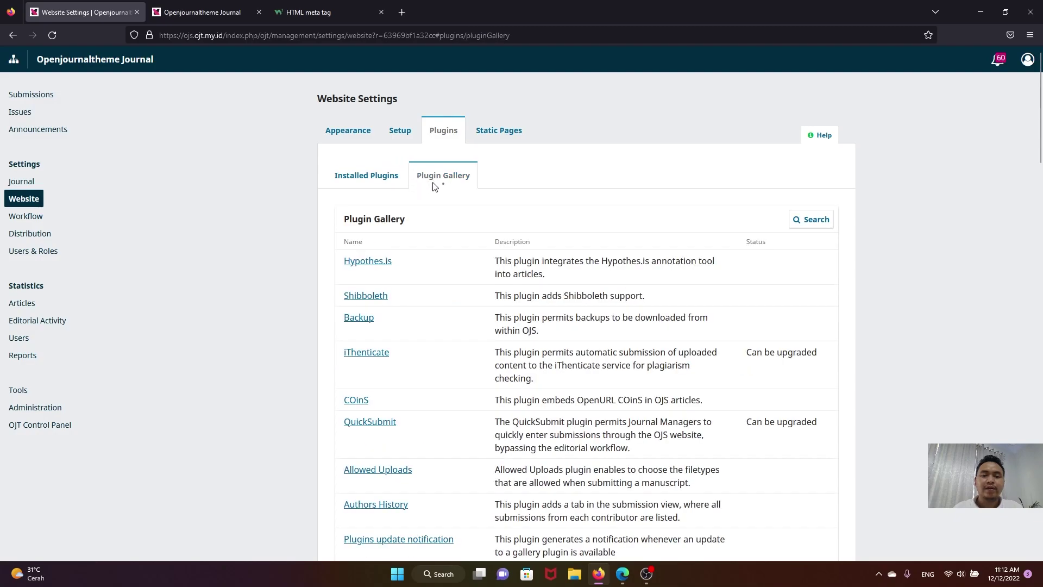
pyautogui.scroll(-10, 455, 206)
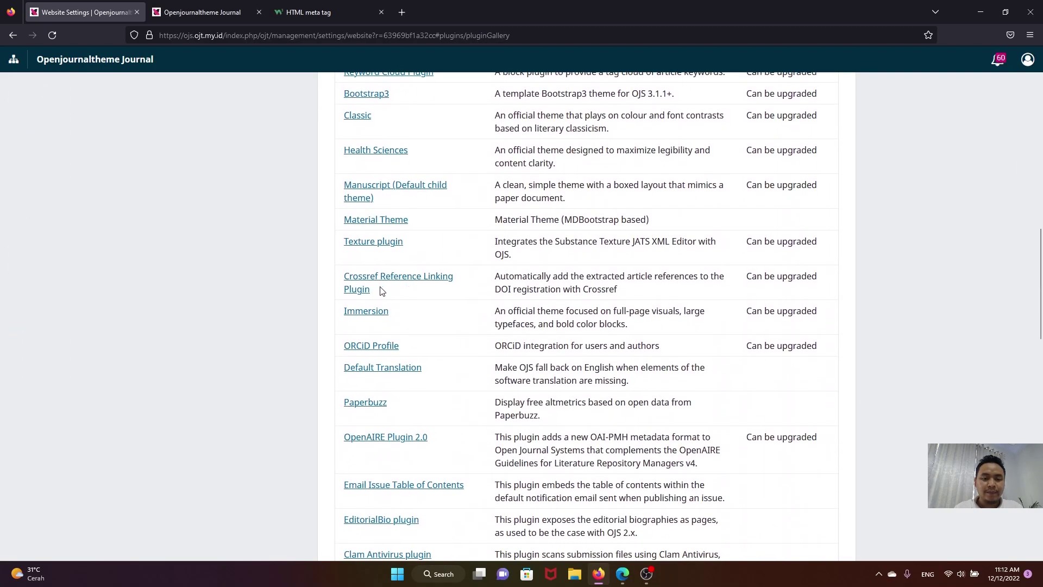
pyautogui.scroll(-5, 387, 395)
pyautogui.scroll(-6, 389, 394)
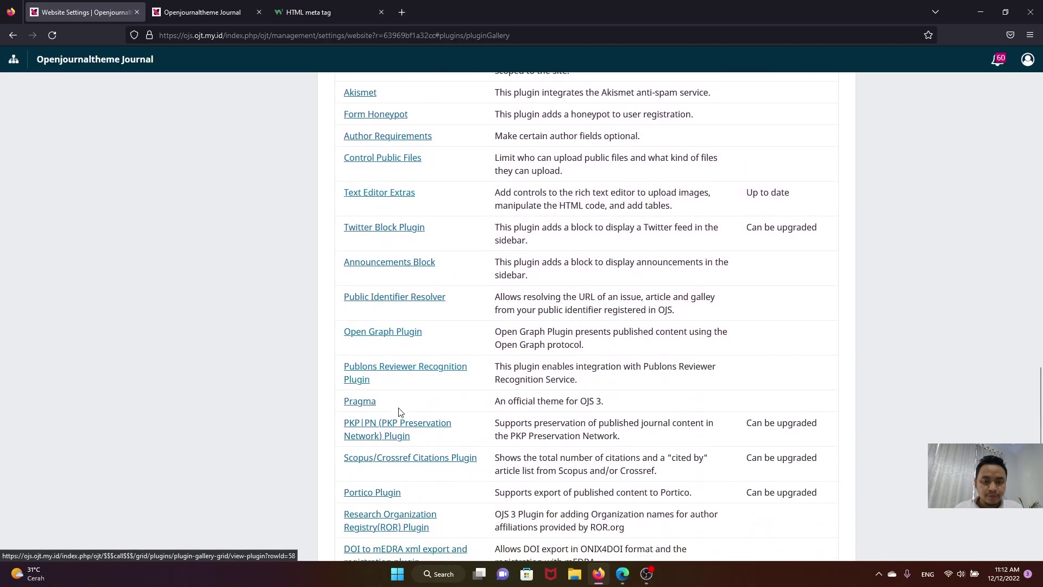
pyautogui.moveTo(424, 441); pyautogui.dragTo(359, 428)
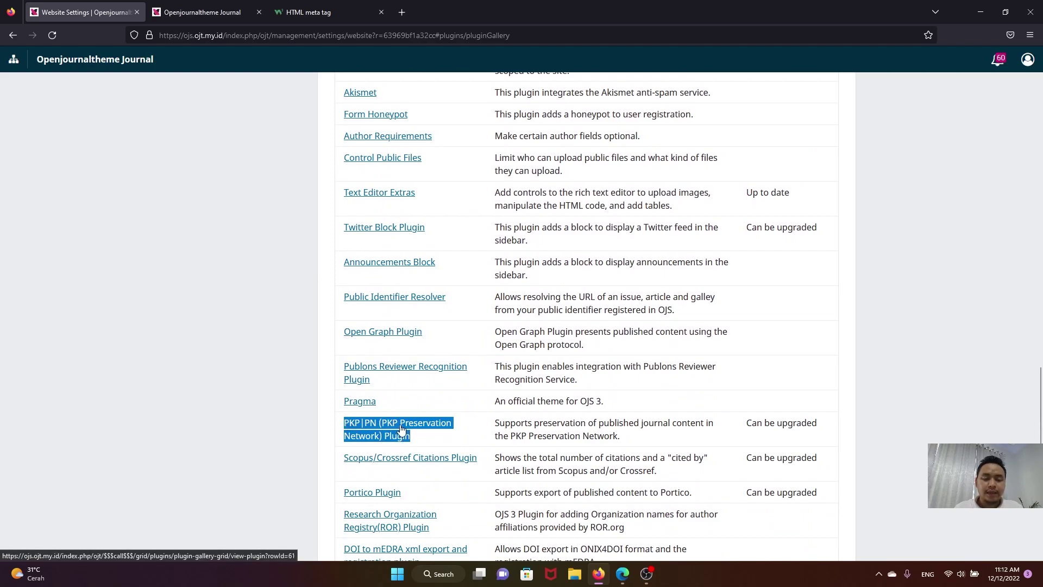
pyautogui.click(427, 433)
pyautogui.scroll(3, 425, 402)
pyautogui.scroll(-4, 425, 402)
pyautogui.moveTo(426, 384); pyautogui.dragTo(346, 374)
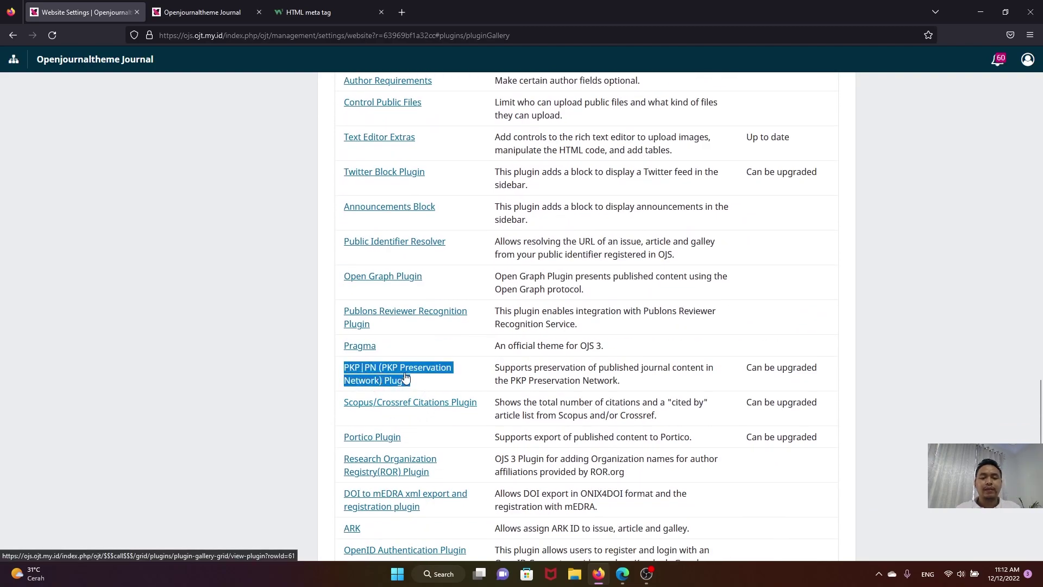
pyautogui.scroll(15, 401, 443)
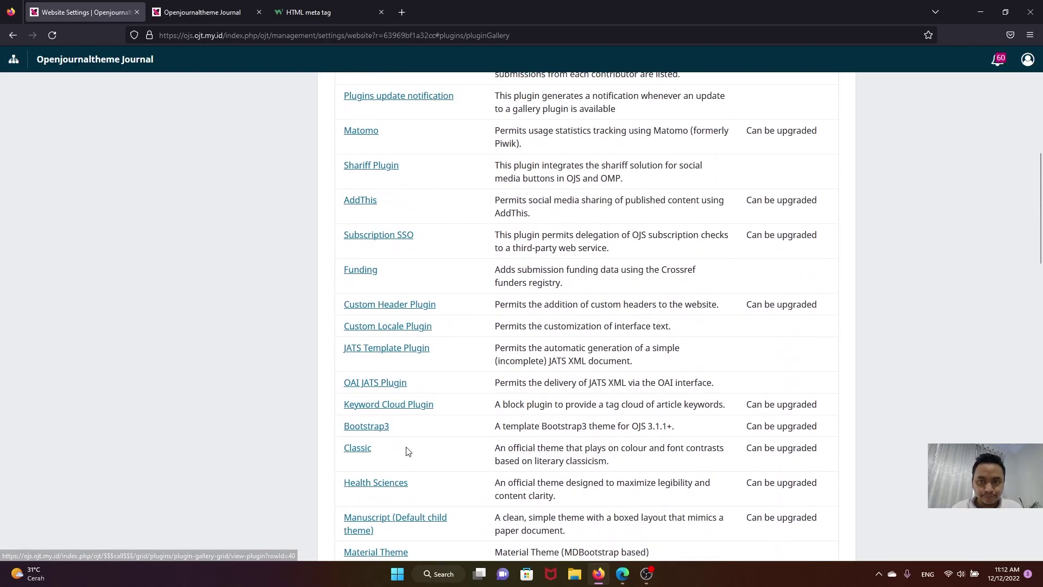
pyautogui.scroll(8, 408, 451)
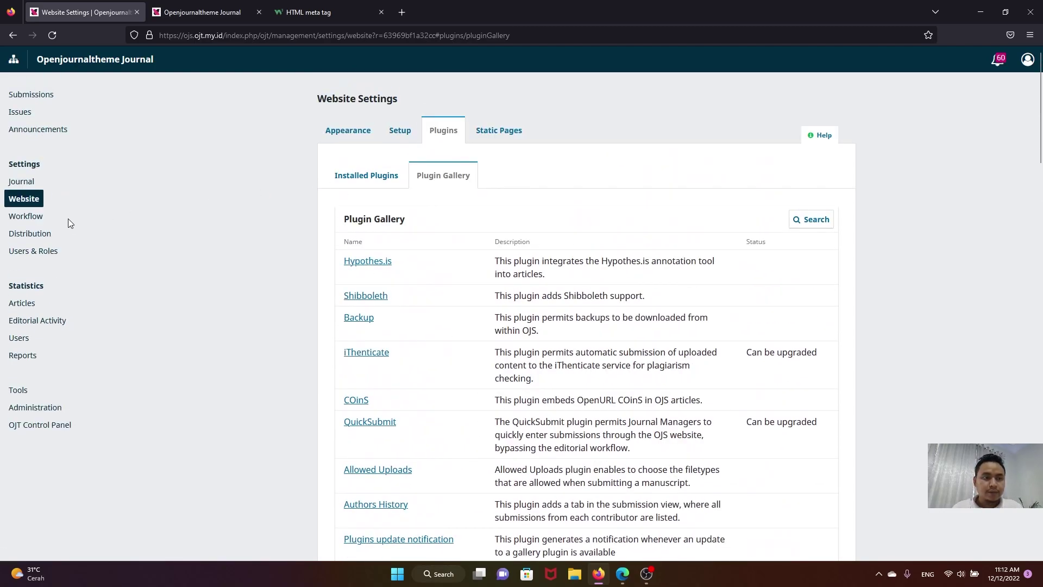
# Return to the distribution settings and open the LOCKSS and CLOCKSS options under Archiving.
pyautogui.click(34, 235)
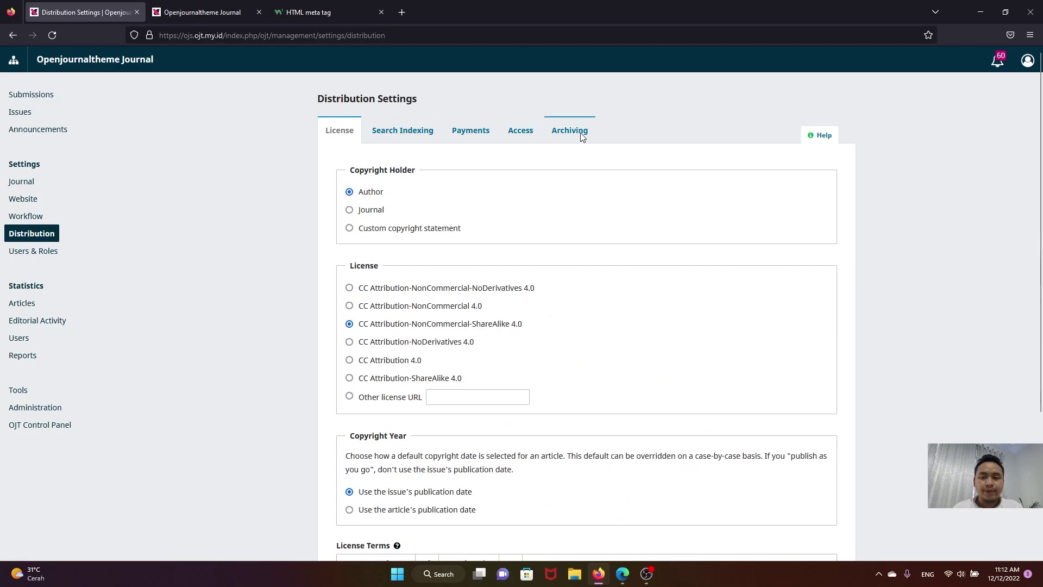
pyautogui.click(566, 135)
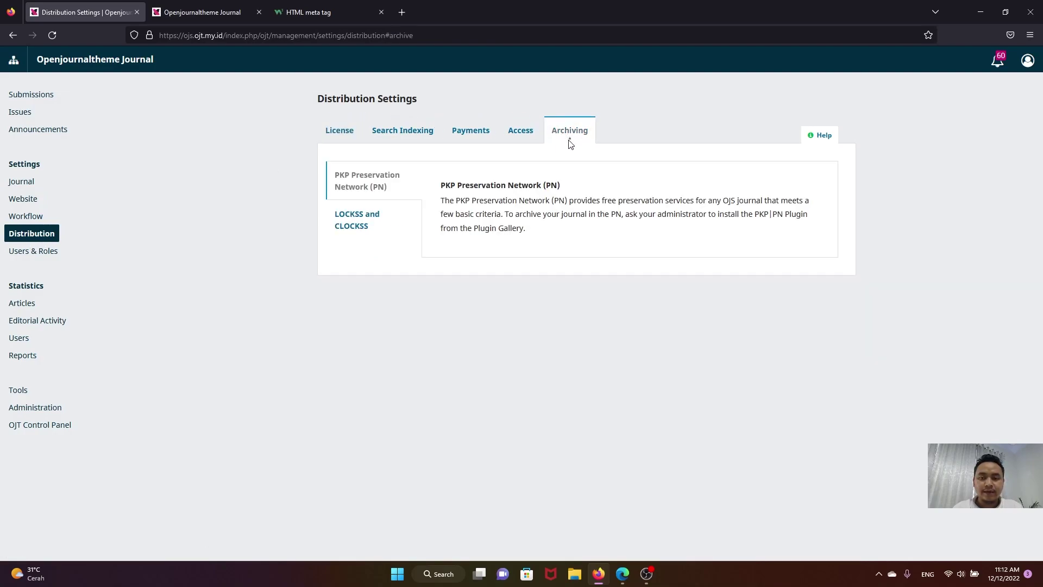
pyautogui.click(359, 227)
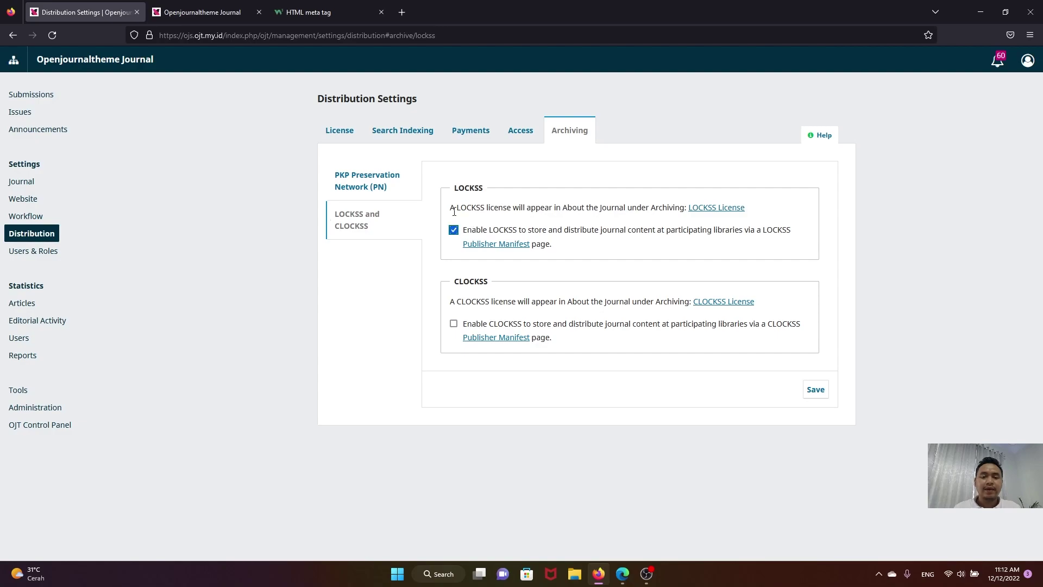
# Try to save the archiving settings with both LOCKSS and CLOCKSS enabled, and reload the page.
pyautogui.click(454, 325)
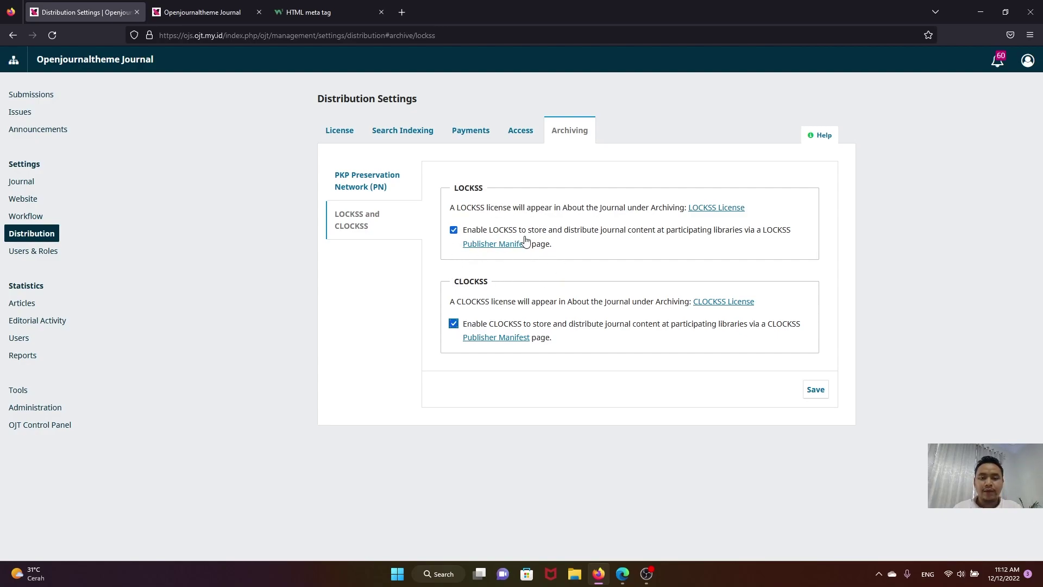
pyautogui.click(815, 390)
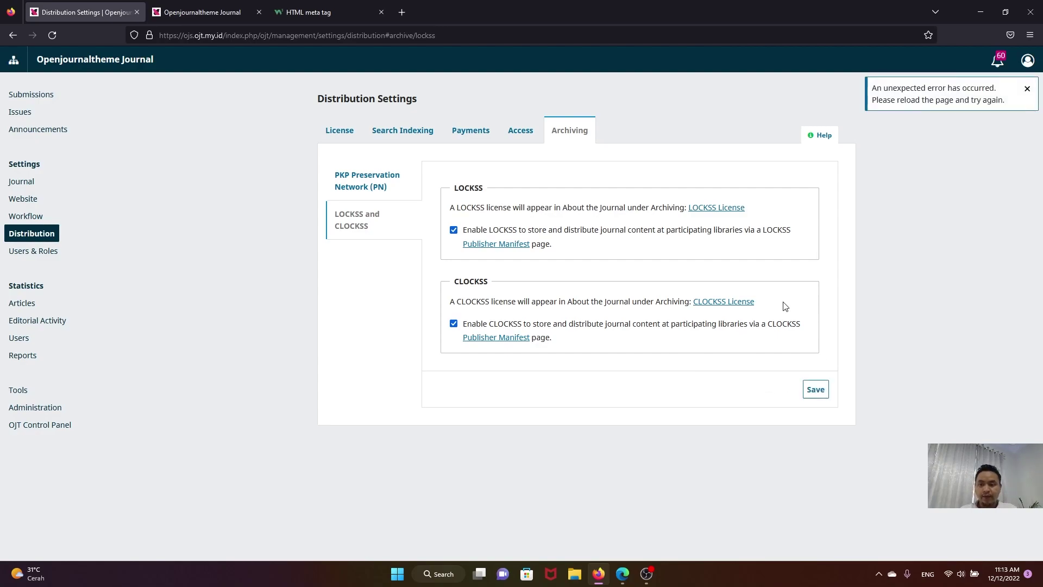
pyautogui.click(49, 37)
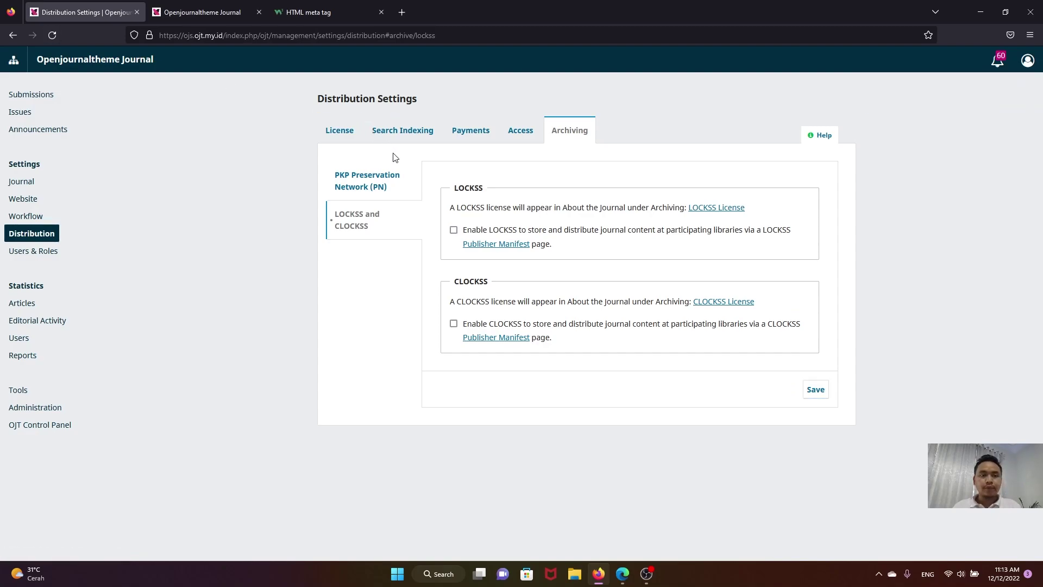
# Enable both LOCKSS and CLOCKSS for storing and distributing the journal content, and save the settings.
pyautogui.click(454, 230)
pyautogui.click(453, 324)
pyautogui.click(817, 388)
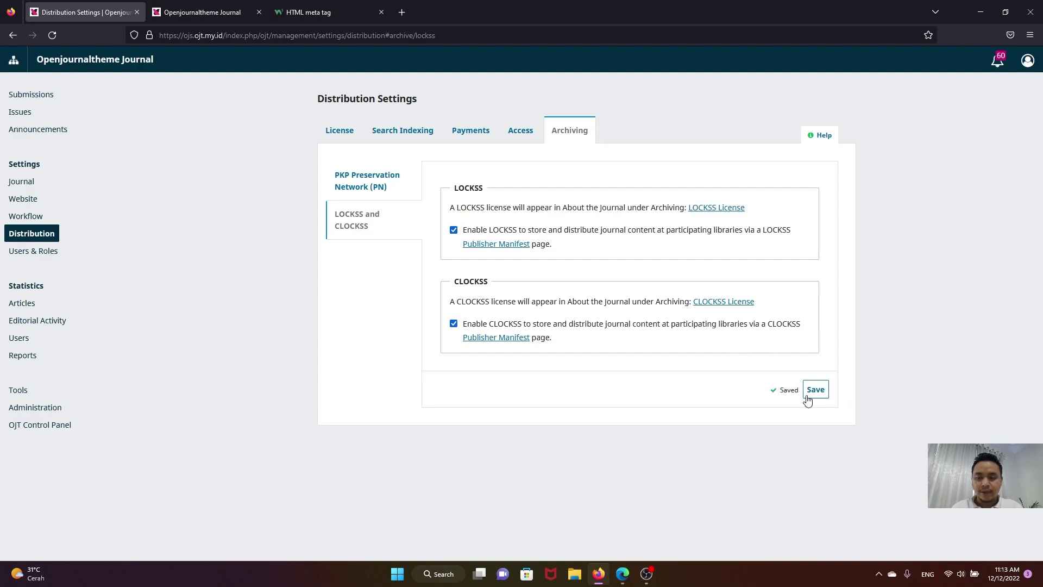
# Open the LOCKSS and CLOCKSS Publisher Manifest pages in new tabs and read through the LOCKSS manifest.
pyautogui.rightClick(485, 248)
pyautogui.click(488, 251)
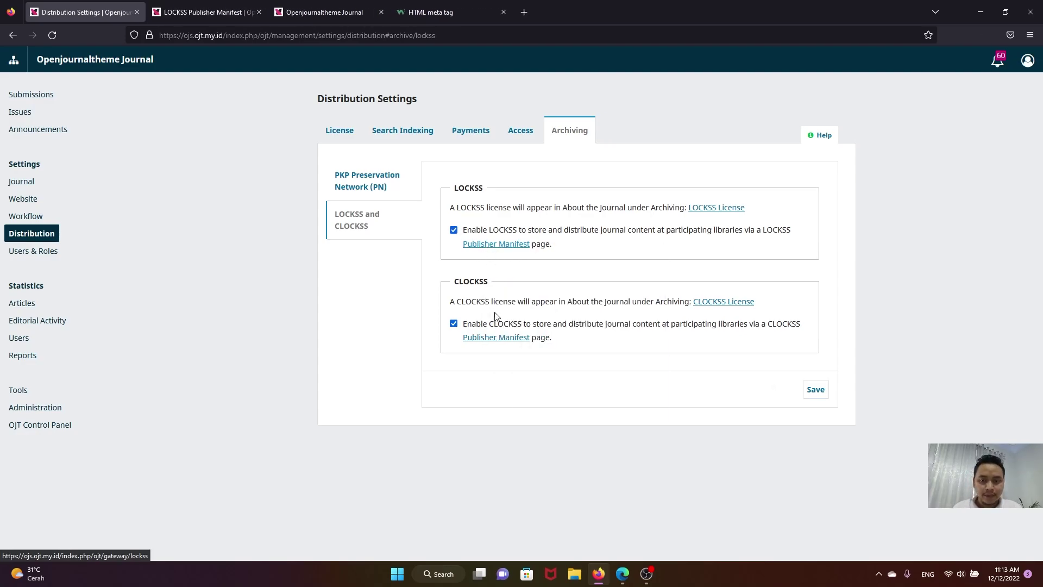
pyautogui.rightClick(491, 337)
pyautogui.click(494, 343)
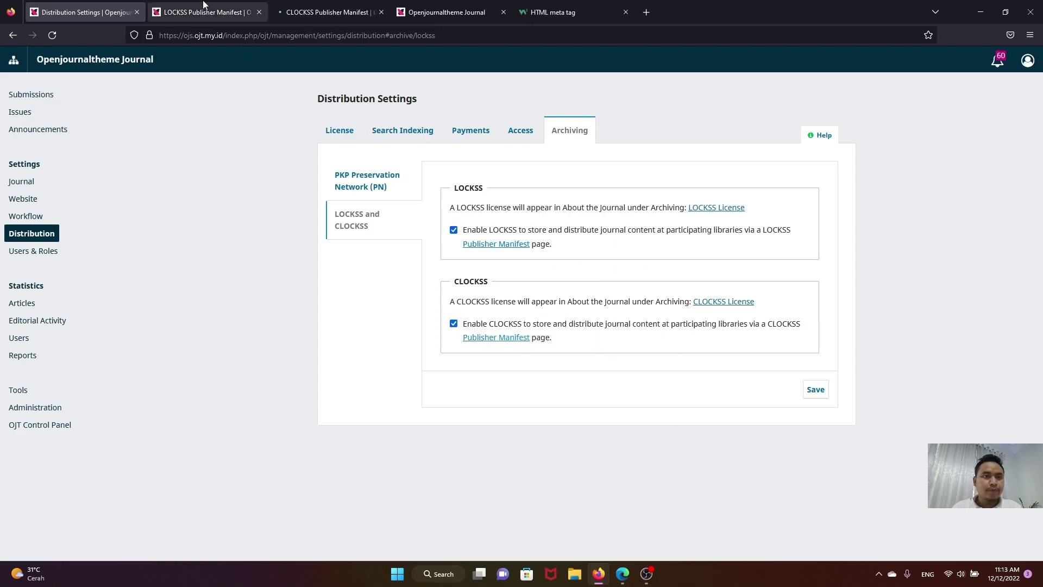
pyautogui.click(207, 12)
pyautogui.scroll(-7, 341, 276)
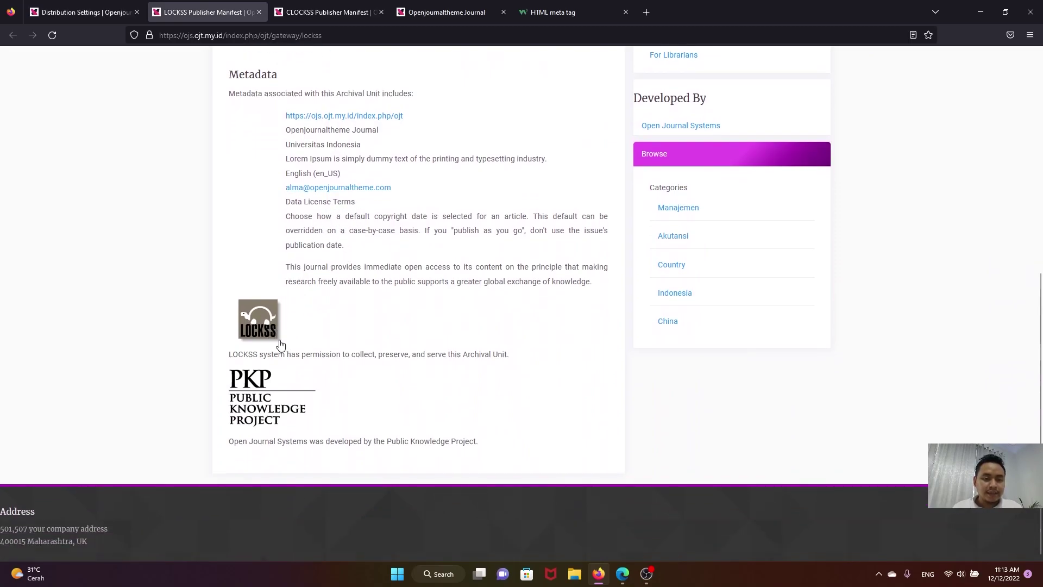
pyautogui.scroll(7, 283, 331)
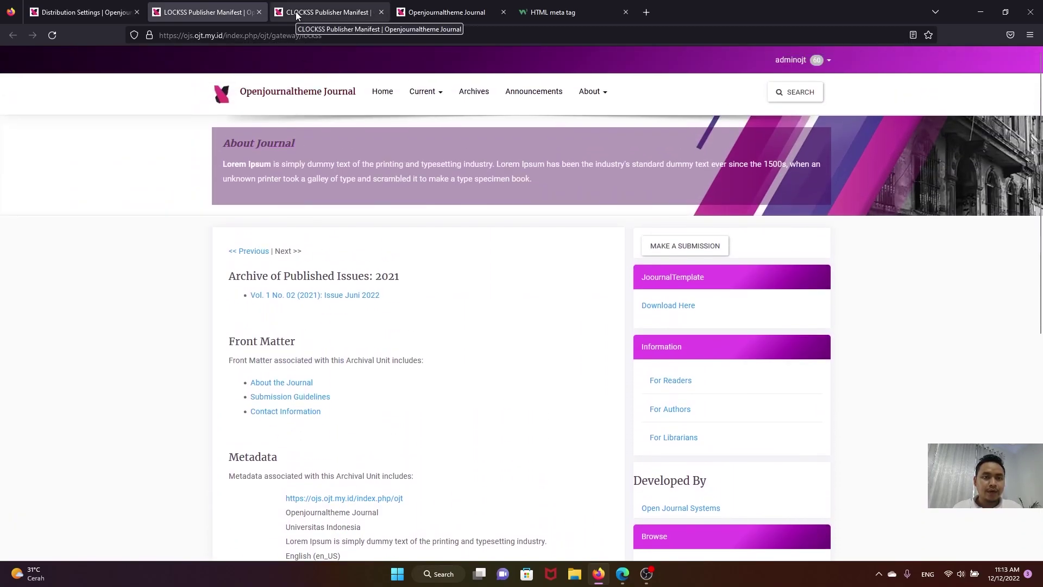
# Read the CLOCKSS Publisher Manifest down to its permission statement and return to the LOCKSS manifest.
pyautogui.click(326, 12)
pyautogui.scroll(-4, 339, 269)
pyautogui.scroll(-2, 339, 269)
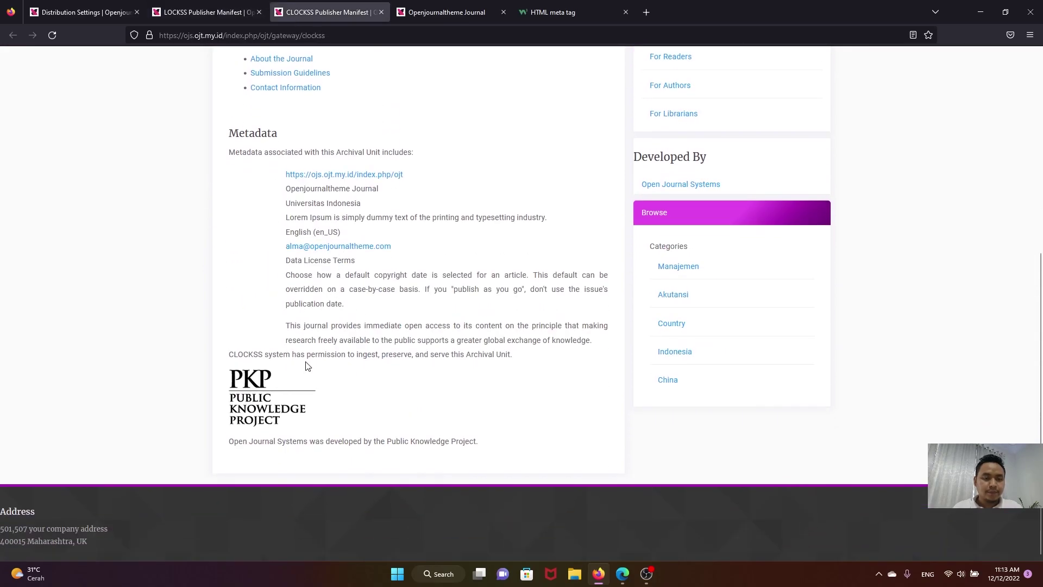
pyautogui.moveTo(242, 354); pyautogui.dragTo(523, 359)
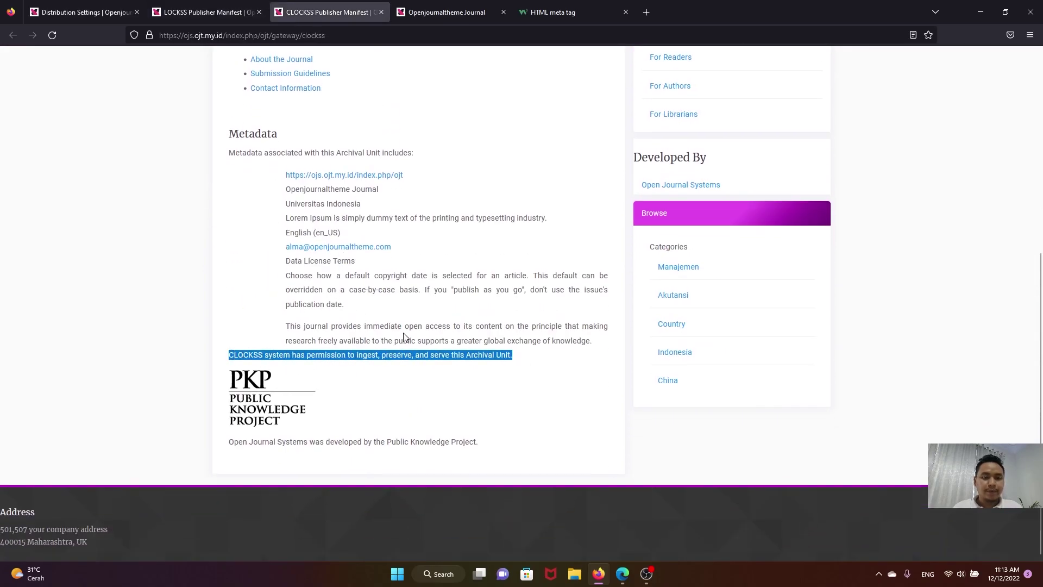
pyautogui.scroll(5, 346, 265)
pyautogui.click(206, 12)
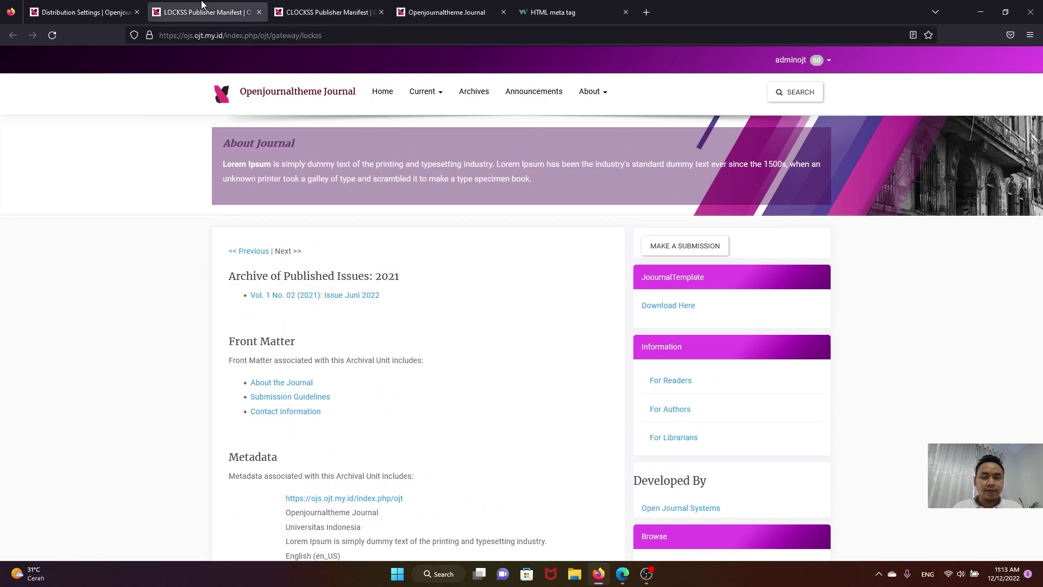
# Disable both LOCKSS and CLOCKSS in the archiving settings and save the change.
pyautogui.click(71, 6)
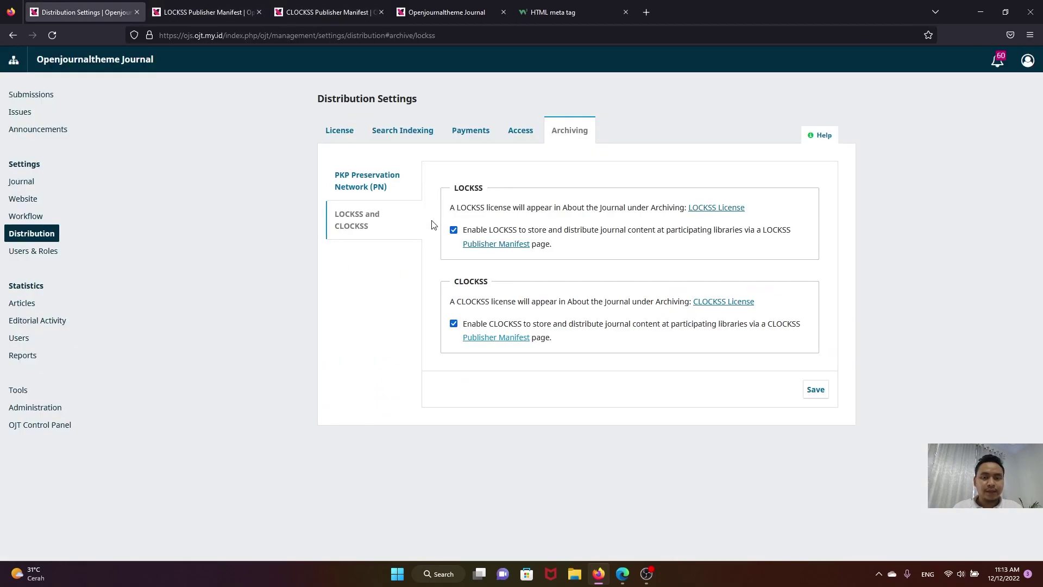
pyautogui.click(454, 230)
pyautogui.click(454, 324)
pyautogui.click(815, 390)
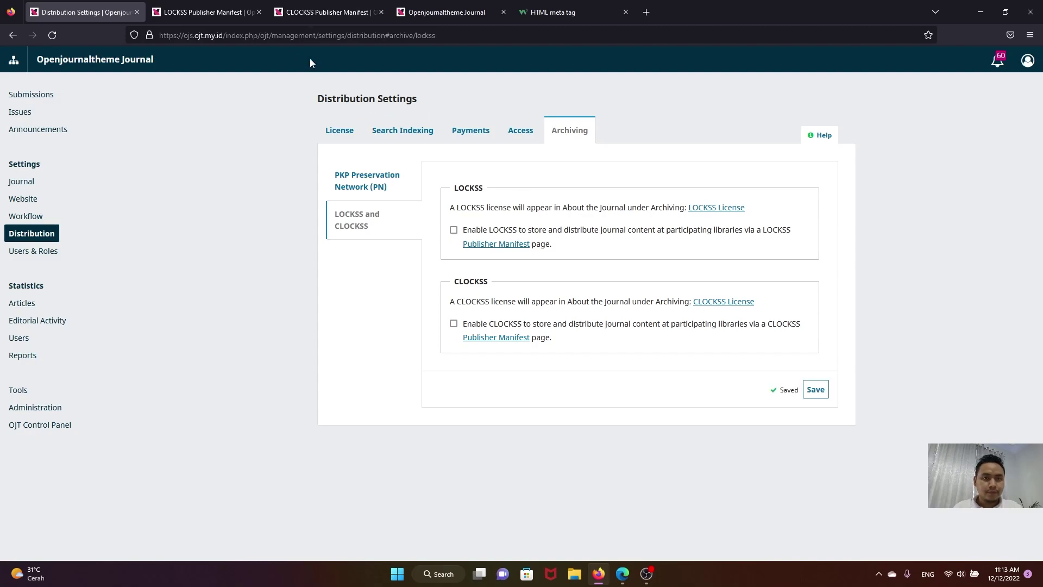
# Close every browser tab except the Distribution Settings page.
pyautogui.click(247, 12)
pyautogui.click(259, 12)
pyautogui.click(259, 12)
pyautogui.click(258, 12)
pyautogui.click(258, 12)
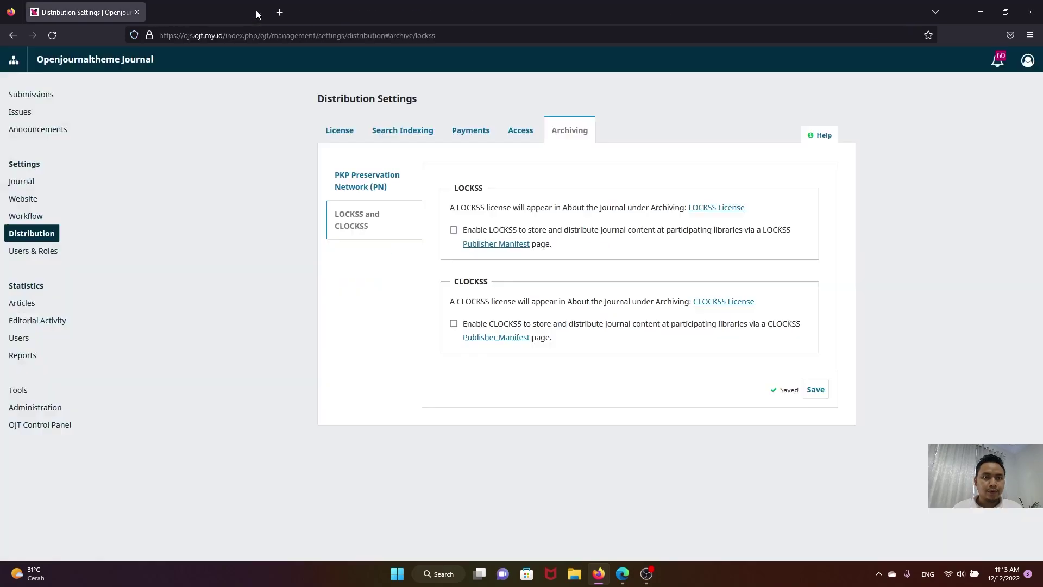
# Open both Publisher Manifest links in new tabs with LOCKSS and CLOCKSS disabled, and examine the pages they lead to.
pyautogui.rightClick(492, 245)
pyautogui.click(508, 255)
pyautogui.rightClick(505, 338)
pyautogui.click(521, 348)
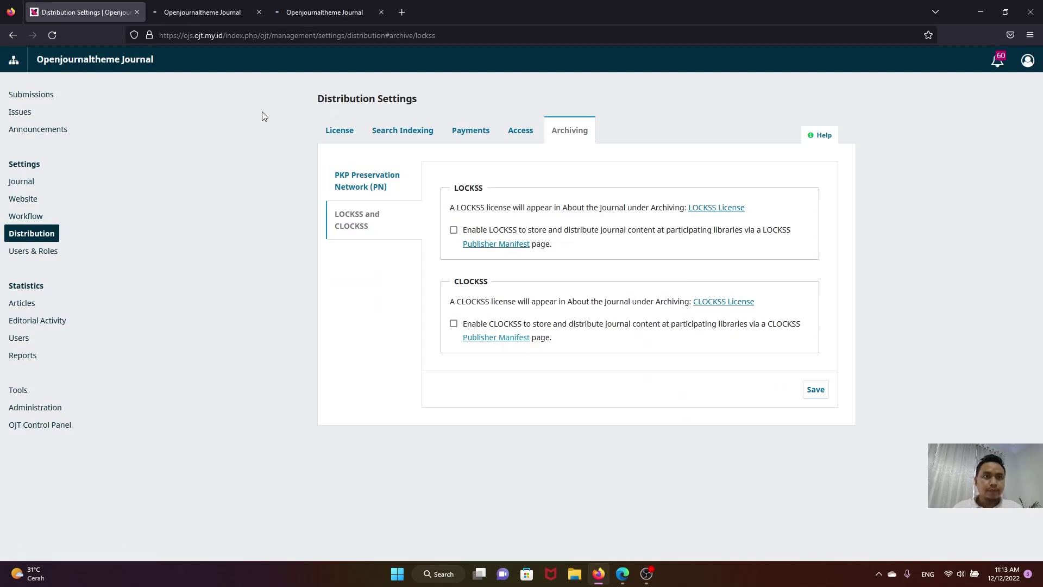
pyautogui.click(209, 12)
pyautogui.scroll(-20, 389, 218)
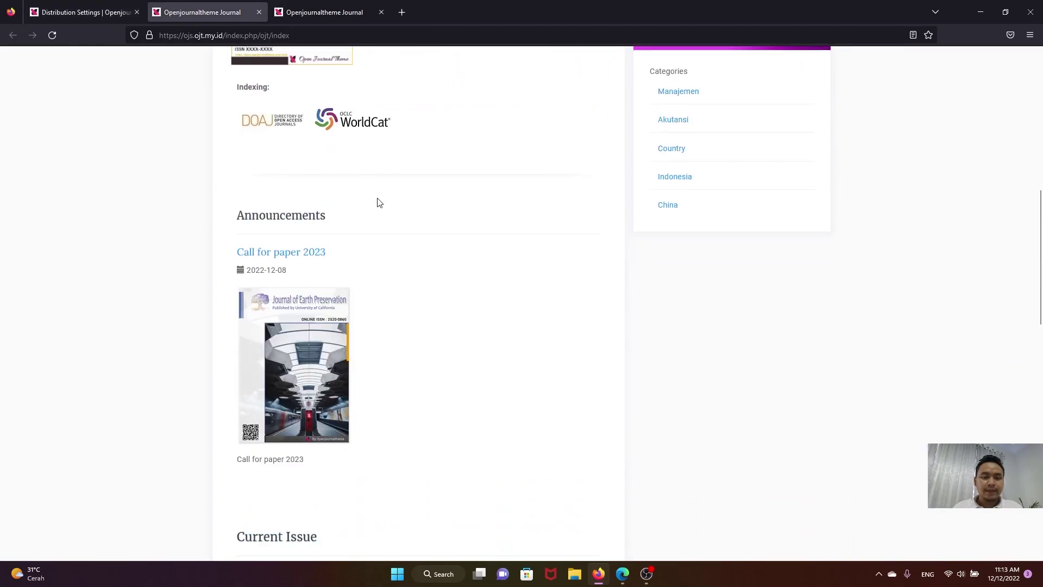
pyautogui.scroll(-5, 389, 218)
pyautogui.hotkey('ctrl', 'Tab')
pyautogui.scroll(-2, 454, 282)
pyautogui.scroll(-10, 454, 282)
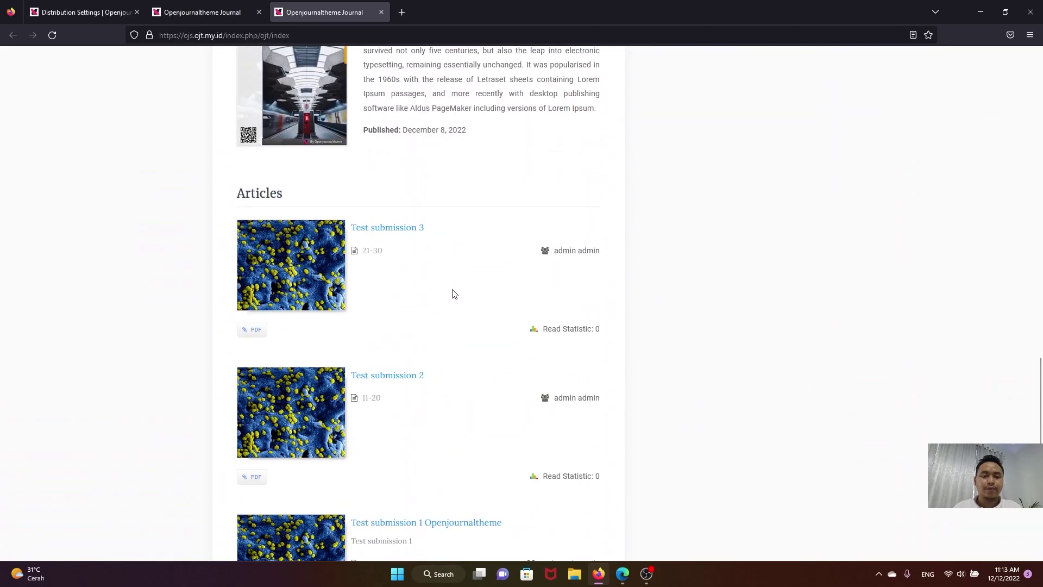
# Return to the distribution settings and review the License, Search Indexing, Payments, Access and Archiving sections.
pyautogui.click(111, 4)
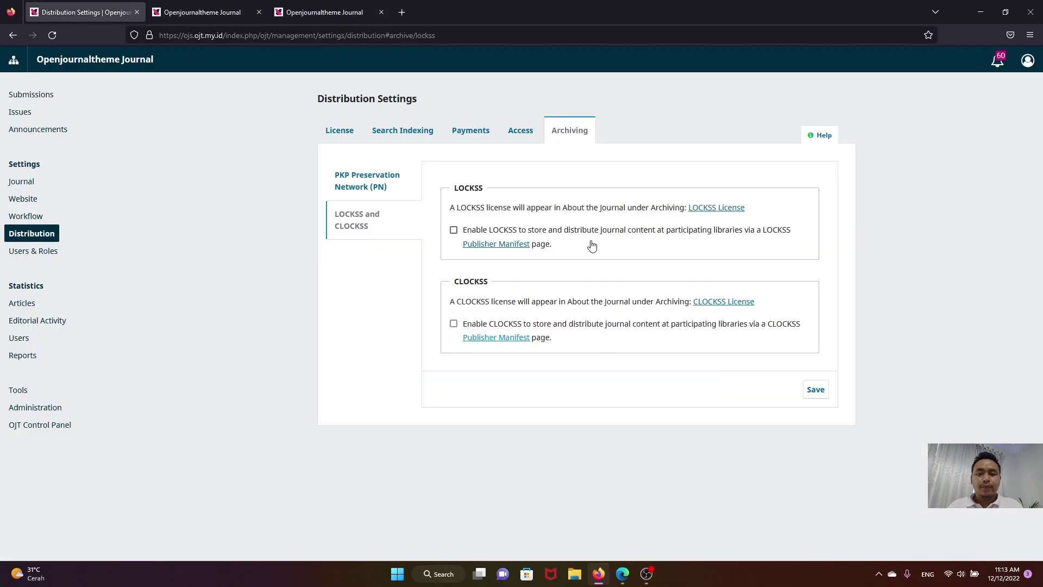
pyautogui.click(521, 131)
pyautogui.click(486, 132)
pyautogui.click(425, 133)
pyautogui.click(349, 131)
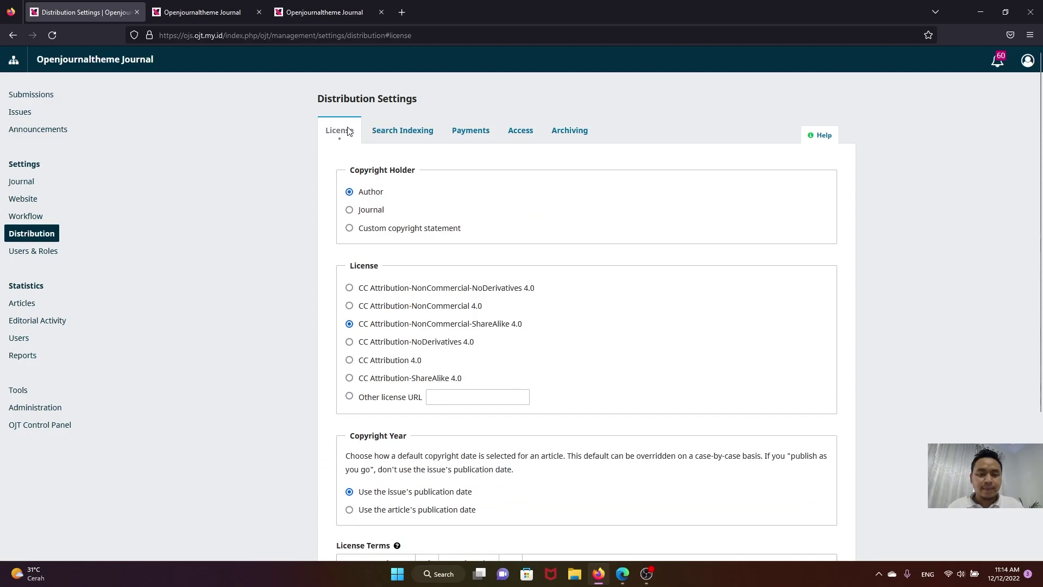
pyautogui.click(409, 132)
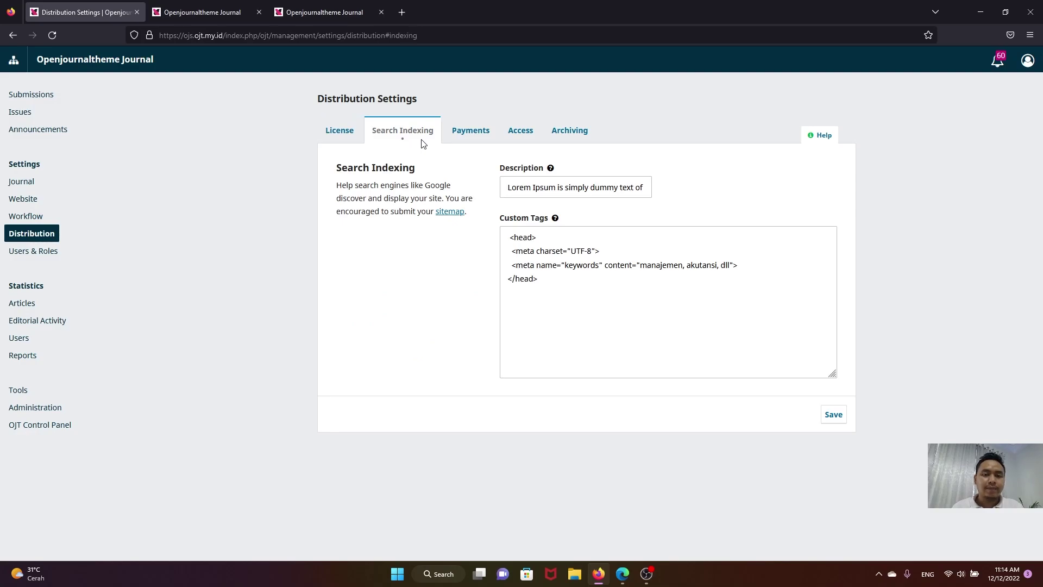
pyautogui.click(471, 132)
pyautogui.click(520, 131)
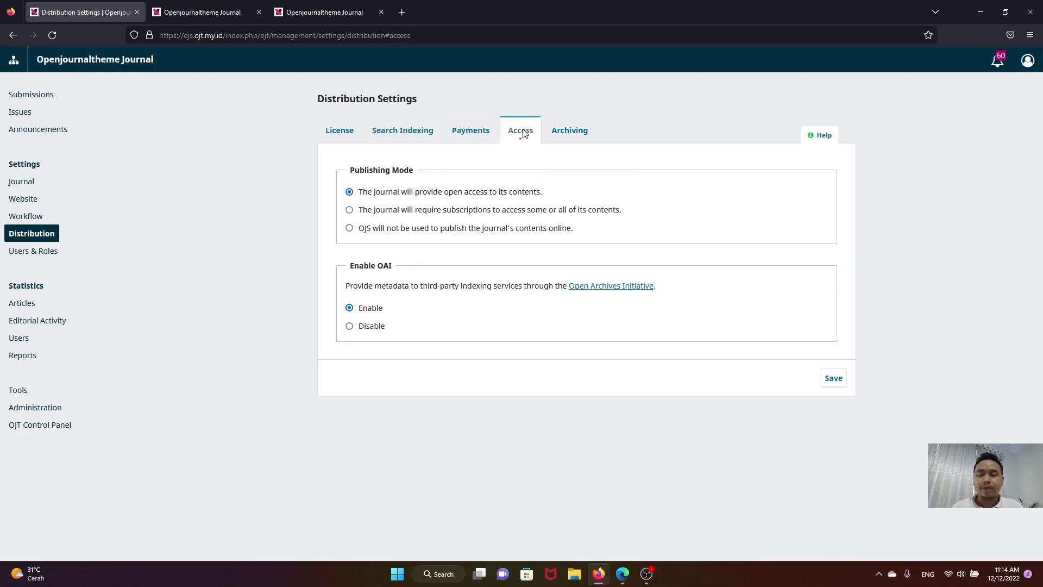
pyautogui.click(582, 132)
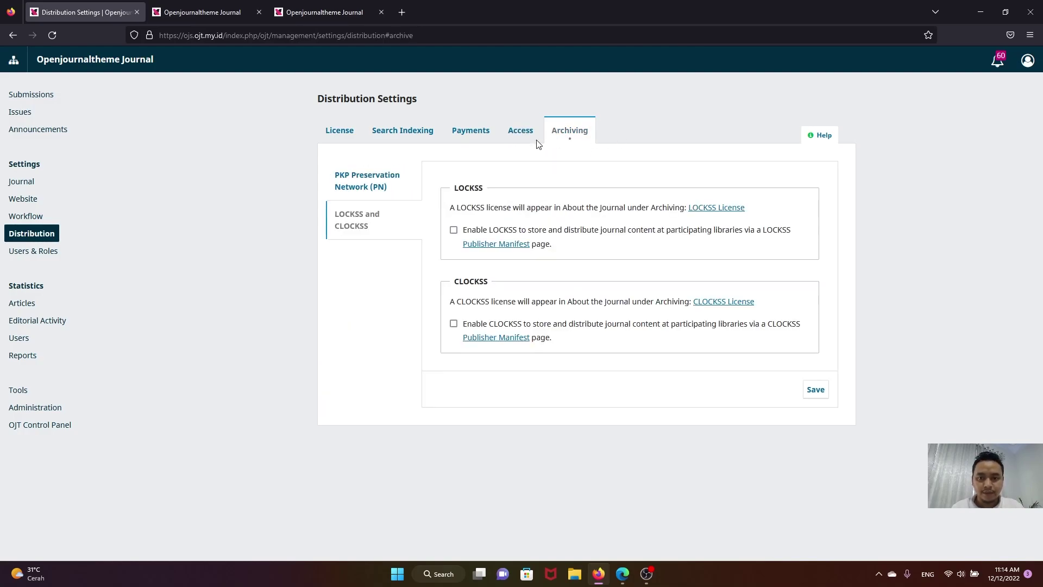